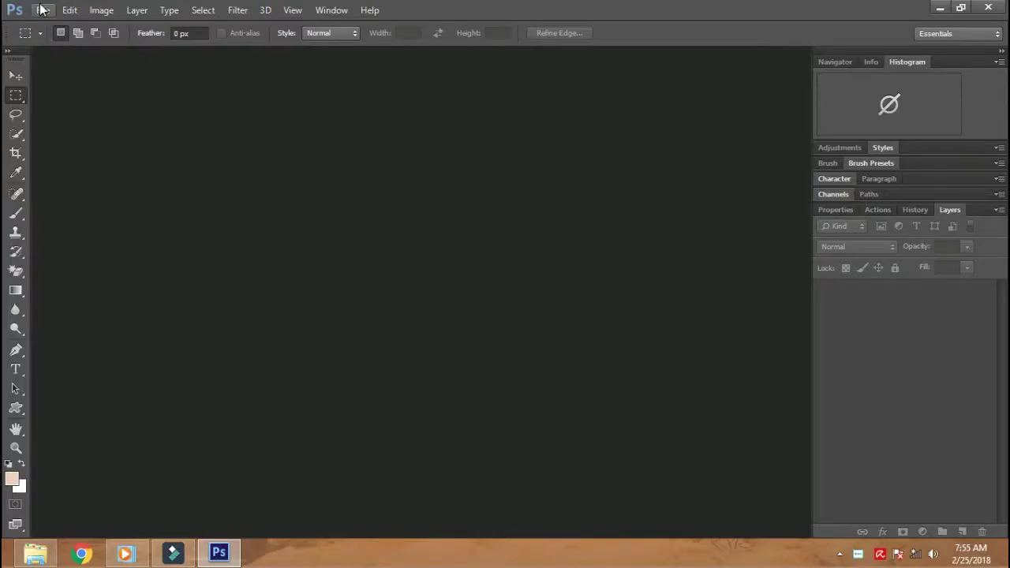
# Open IMG_20180121_125721.jpg from the album editing folder on the Desktop
pyautogui.click(42, 10)
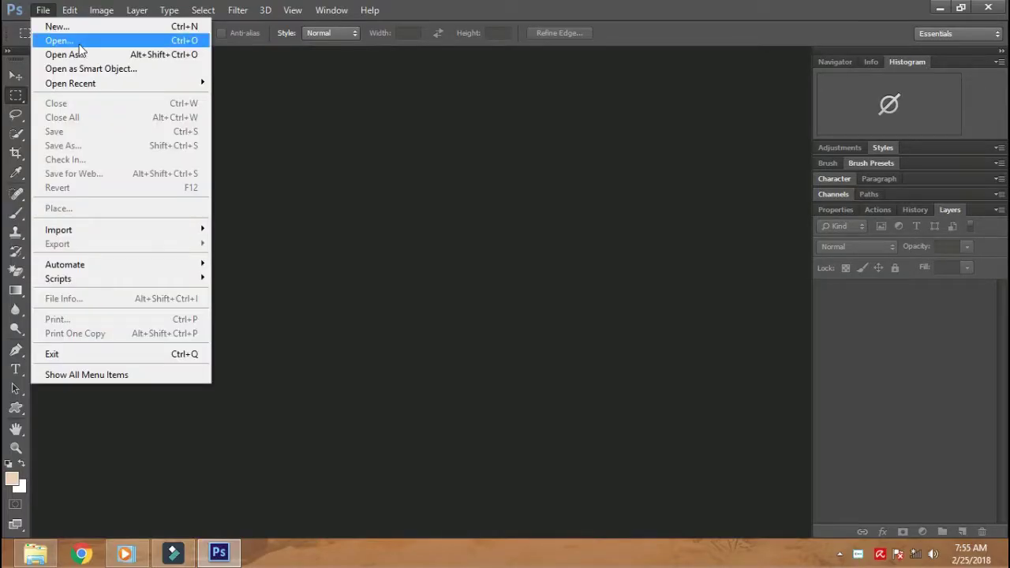
pyautogui.click(80, 49)
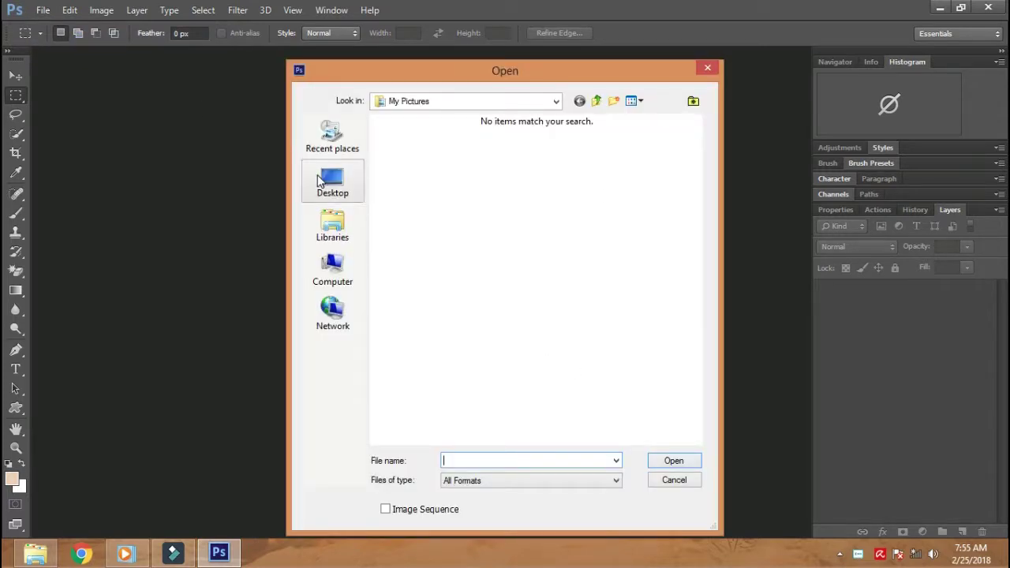
pyautogui.click(332, 185)
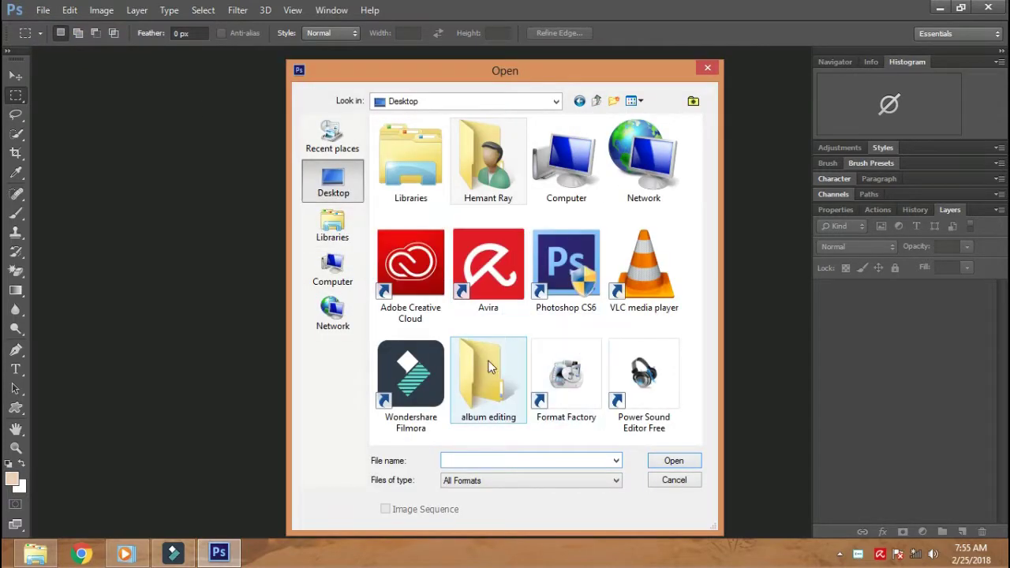
pyautogui.doubleClick(488, 370)
pyautogui.doubleClick(519, 183)
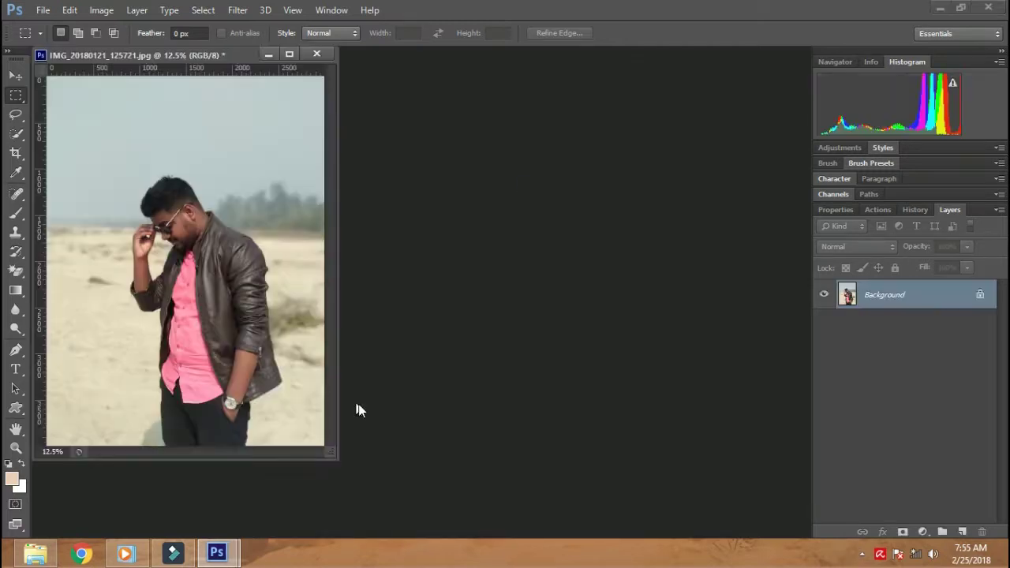
# Magic-erase the pale sky and the sand on both sides of the man
pyautogui.moveTo(336, 457); pyautogui.dragTo(496, 501)
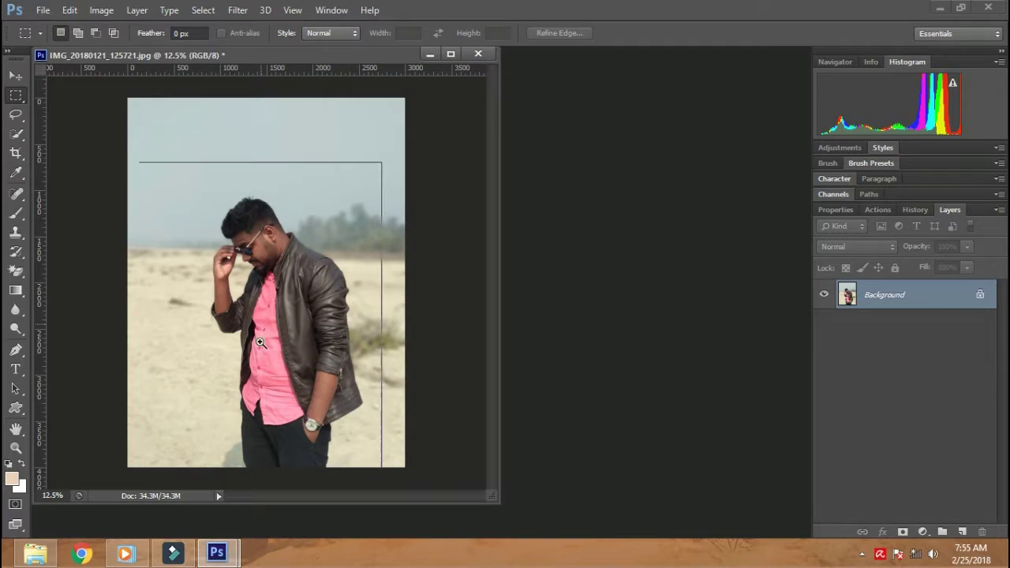
pyautogui.hotkey('ctrl', '+')
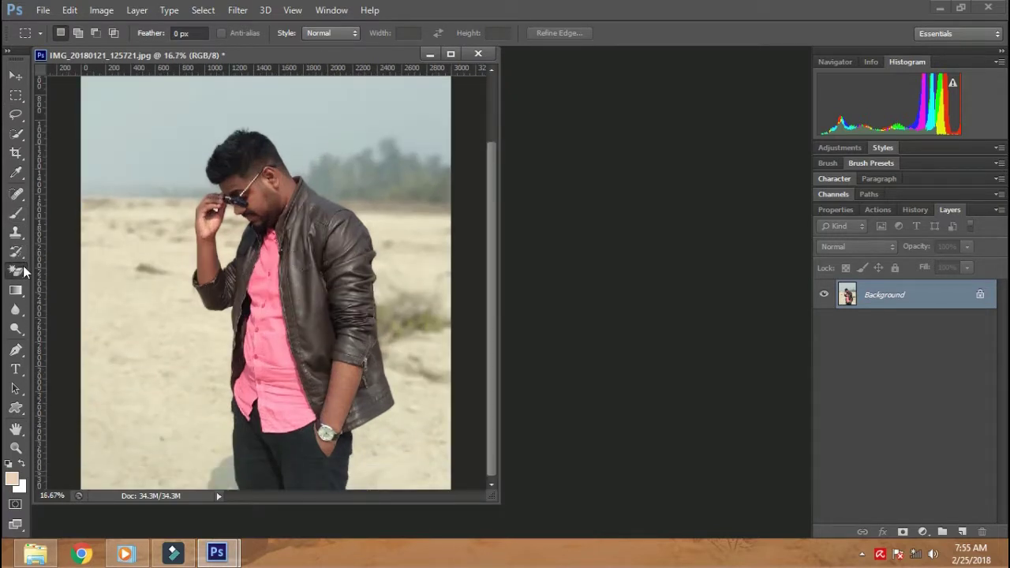
pyautogui.click(16, 271)
pyautogui.click(154, 130)
pyautogui.click(437, 268)
pyautogui.click(418, 376)
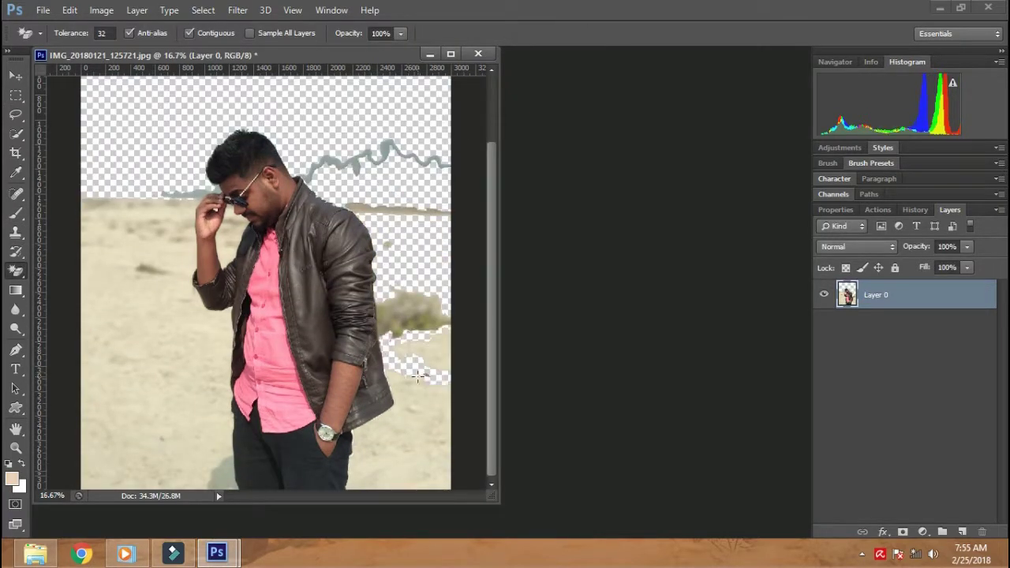
pyautogui.click(424, 448)
pyautogui.click(96, 356)
# Erase leftover sand patches by the hand, glasses, nose and right of the jacket
pyautogui.click(227, 228)
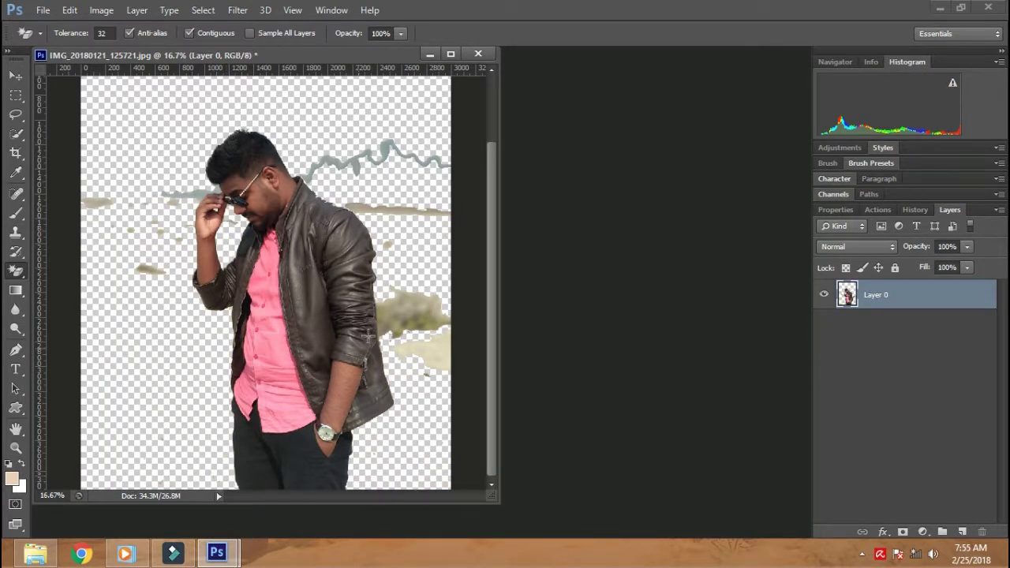
pyautogui.click(407, 306)
pyautogui.click(392, 322)
pyautogui.click(436, 359)
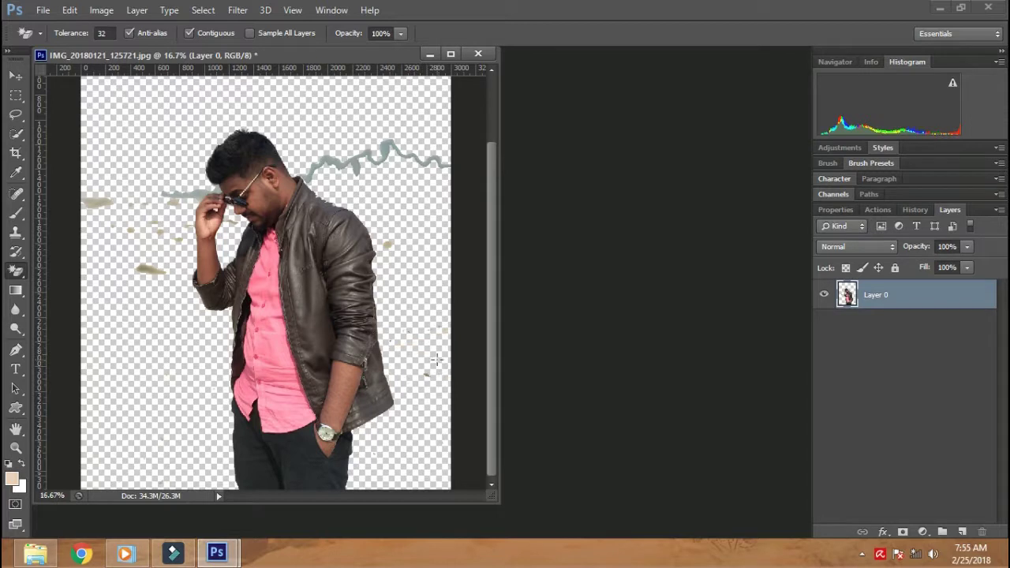
pyautogui.moveTo(270, 252)
pyautogui.mouseDown()
pyautogui.moveTo(298, 277)
pyautogui.moveTo(256, 238)
pyautogui.mouseUp()
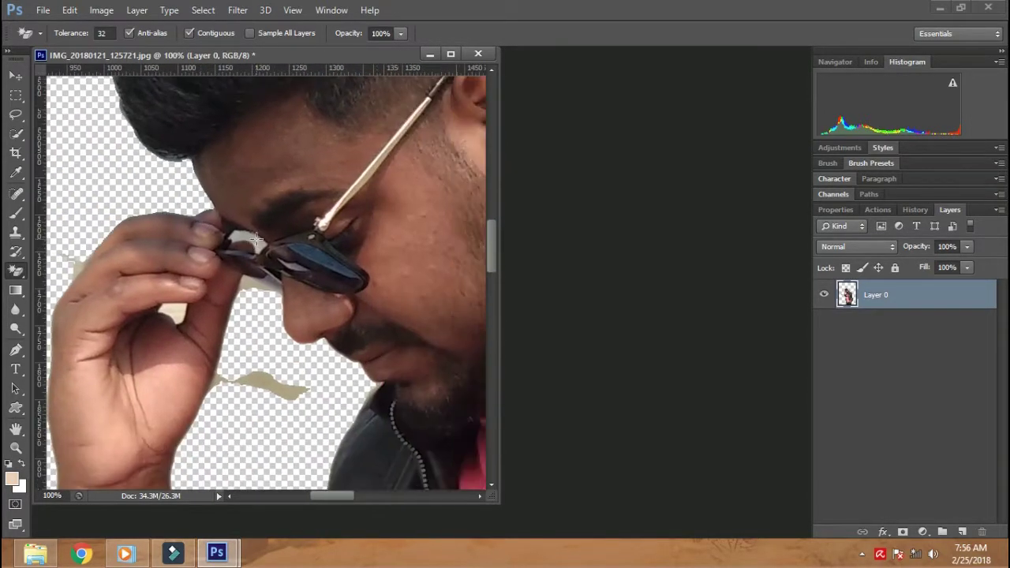
pyautogui.click(267, 286)
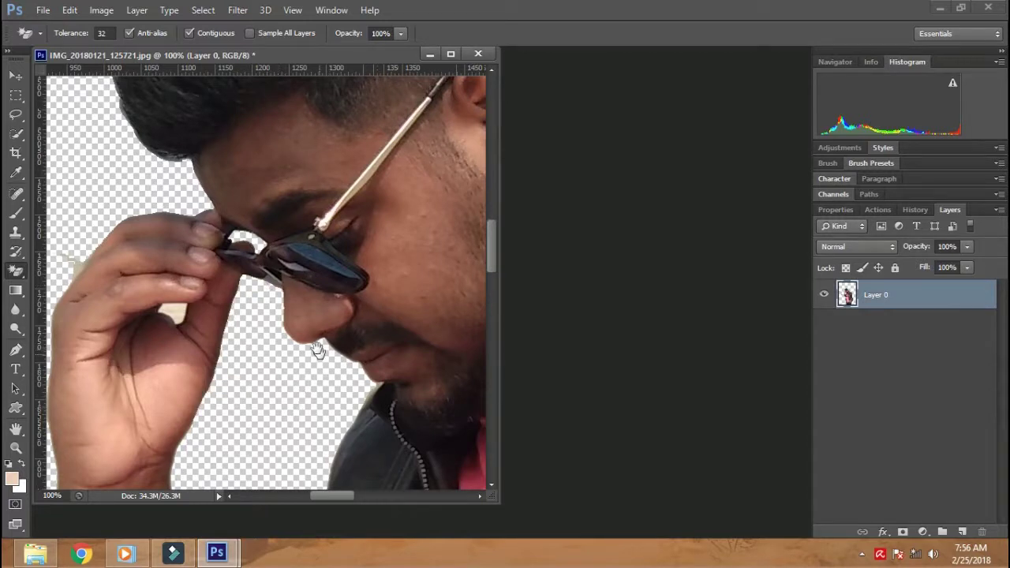
pyautogui.moveTo(317, 350); pyautogui.dragTo(254, 231)
pyautogui.hotkey('ctrl', '-')
pyautogui.hotkey('ctrl', '-')
pyautogui.hotkey('ctrl', '-')
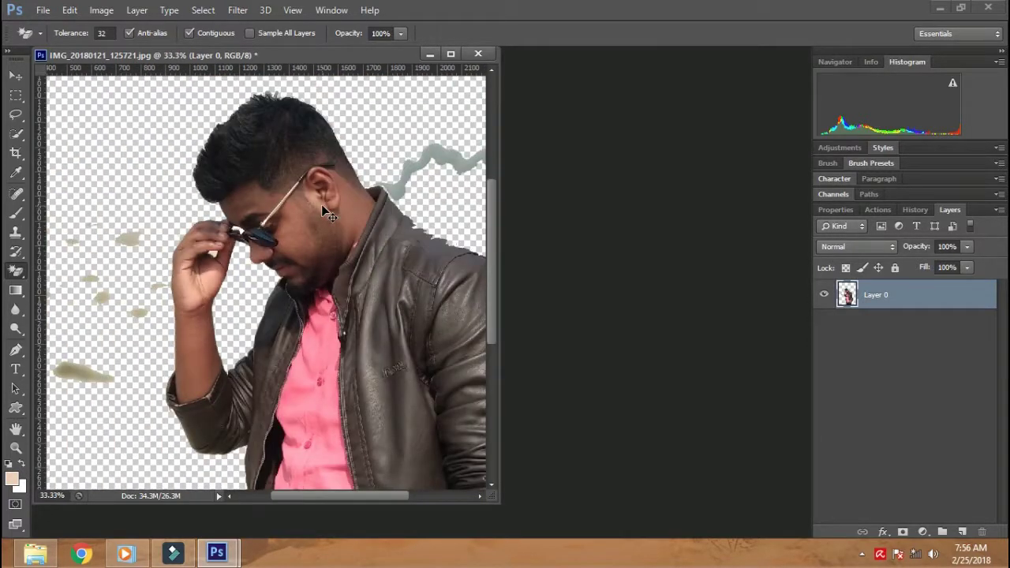
# Switch to the standard Eraser Tool with a 22 px brush near the collar
pyautogui.moveTo(352, 223); pyautogui.dragTo(249, 223)
pyautogui.hotkey('ctrl', '+')
pyautogui.press('e')
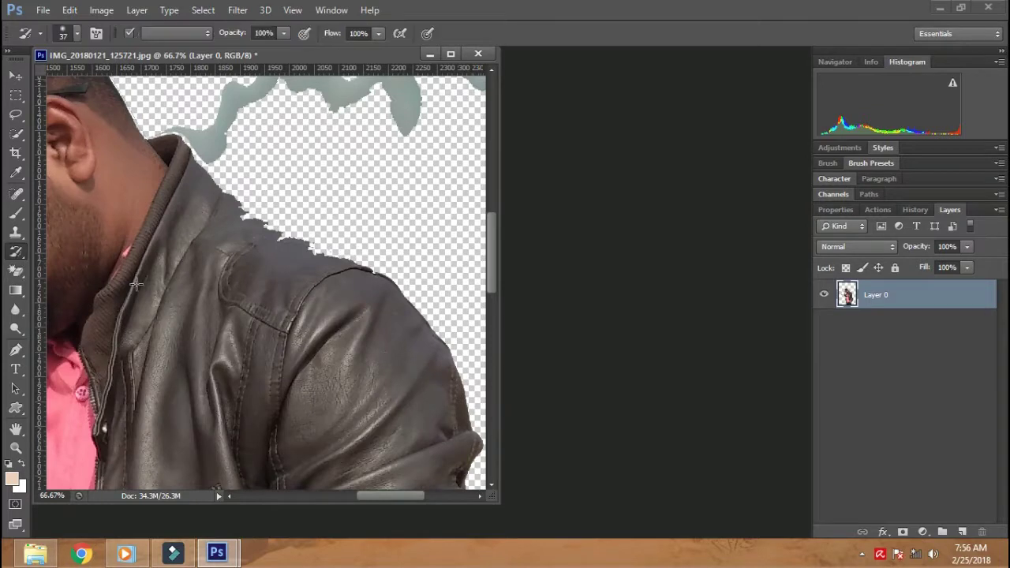
pyautogui.rightClick(258, 235)
pyautogui.doubleClick(296, 334)
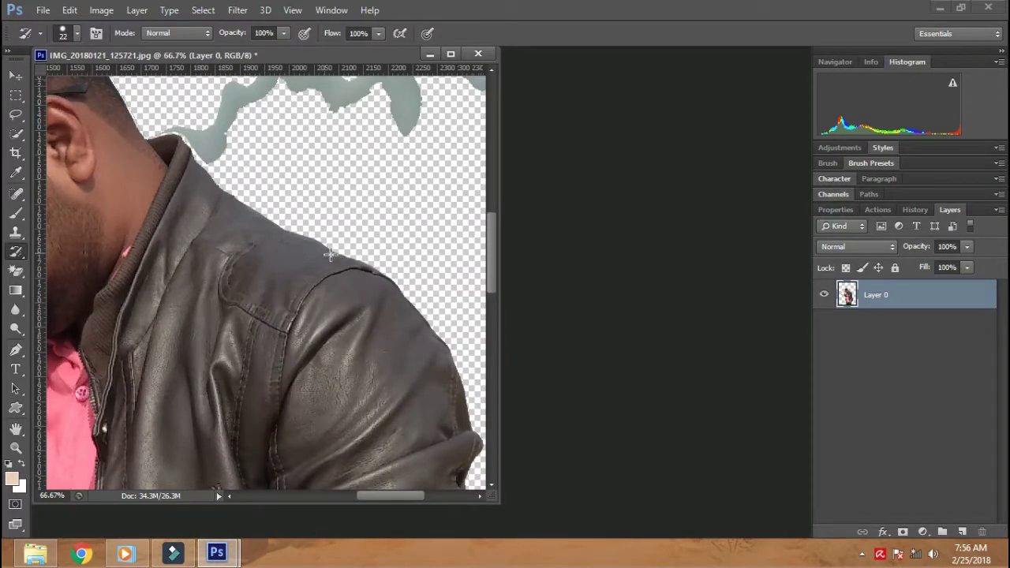
pyautogui.moveTo(285, 359); pyautogui.dragTo(355, 445)
pyautogui.rightClick(16, 270)
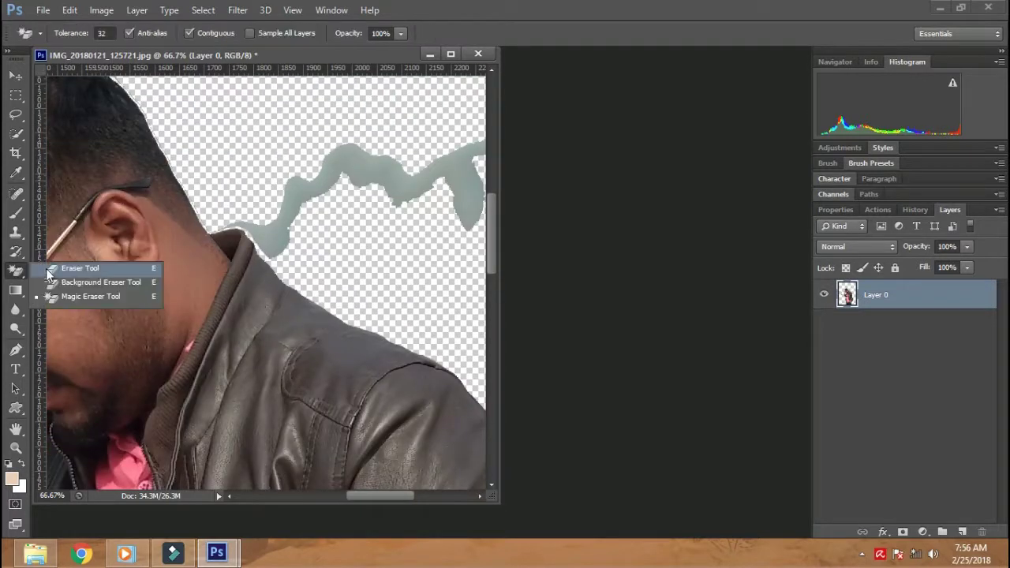
pyautogui.click(86, 269)
pyautogui.rightClick(280, 229)
pyautogui.press('Return')
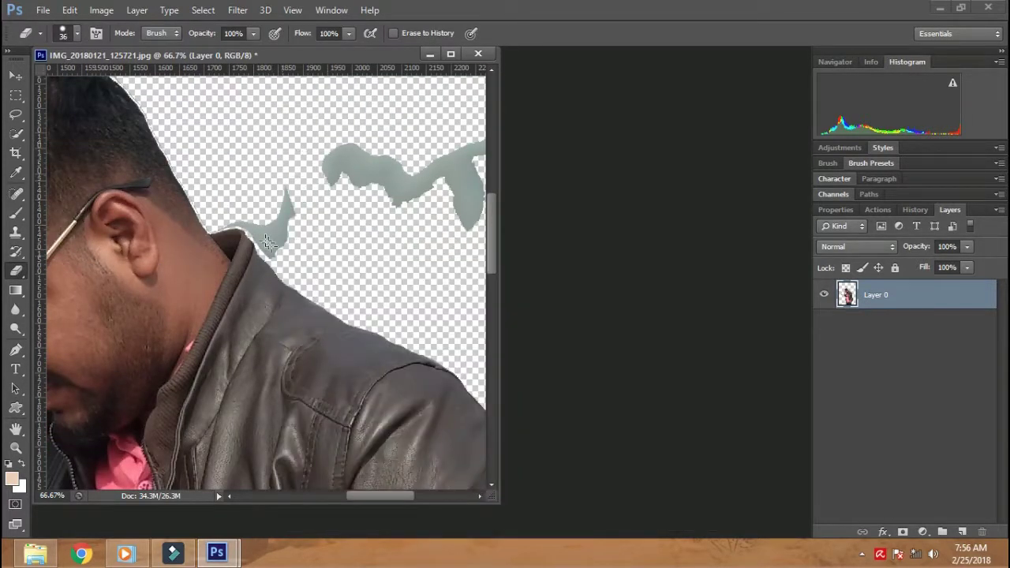
# With a 20 px eraser, clear the grey patch above the collar and hair-edge fringe
pyautogui.scroll(1, 268, 241)
pyautogui.scroll(2, 268, 240)
pyautogui.rightClick(360, 257)
pyautogui.write('20')
pyautogui.press('Return')
pyautogui.moveTo(390, 327); pyautogui.dragTo(326, 318)
pyautogui.moveTo(234, 327); pyautogui.dragTo(169, 213)
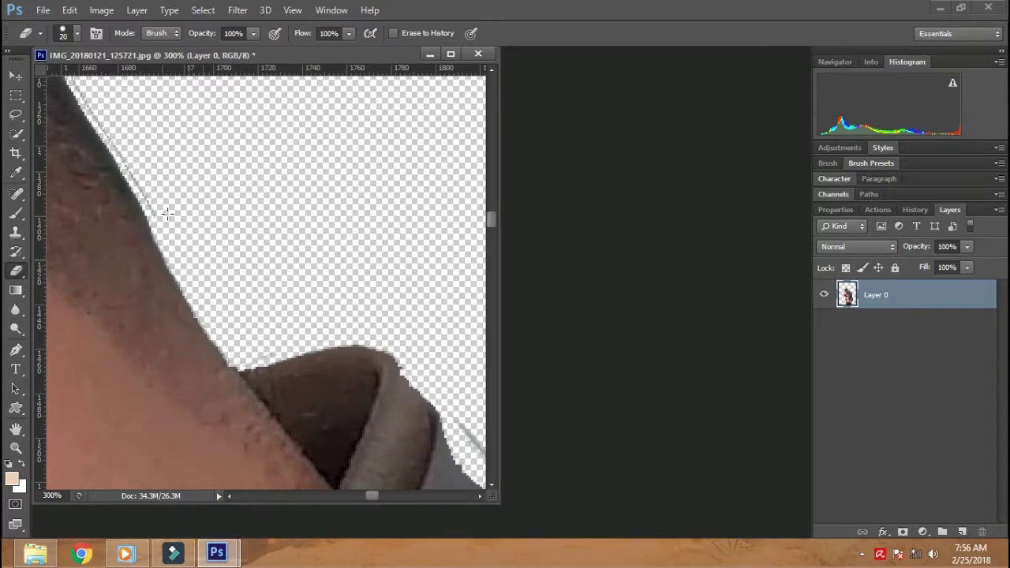
pyautogui.moveTo(275, 232); pyautogui.dragTo(292, 300)
pyautogui.moveTo(221, 123)
pyautogui.mouseDown()
pyautogui.moveTo(406, 256)
pyautogui.moveTo(351, 140)
pyautogui.mouseUp()
# With a 13 px eraser, remove the white patch inside the raised hand
pyautogui.rightClick(351, 141)
pyautogui.write('13')
pyautogui.press('Return')
pyautogui.moveTo(237, 71)
pyautogui.mouseDown()
pyautogui.moveTo(334, 117)
pyautogui.moveTo(339, 288)
pyautogui.mouseUp()
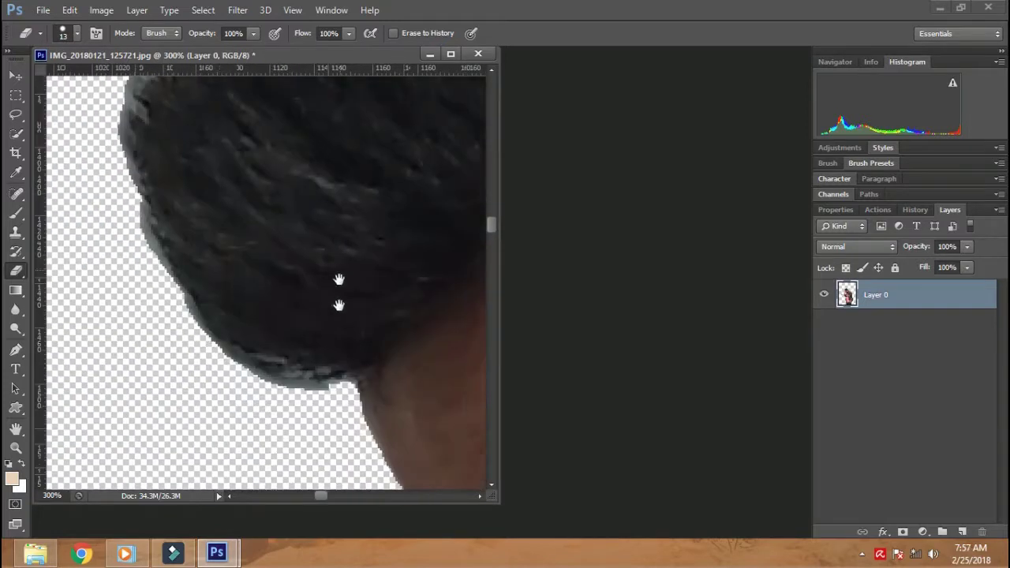
pyautogui.moveTo(164, 121)
pyautogui.mouseDown()
pyautogui.moveTo(213, 218)
pyautogui.moveTo(266, 158)
pyautogui.mouseUp()
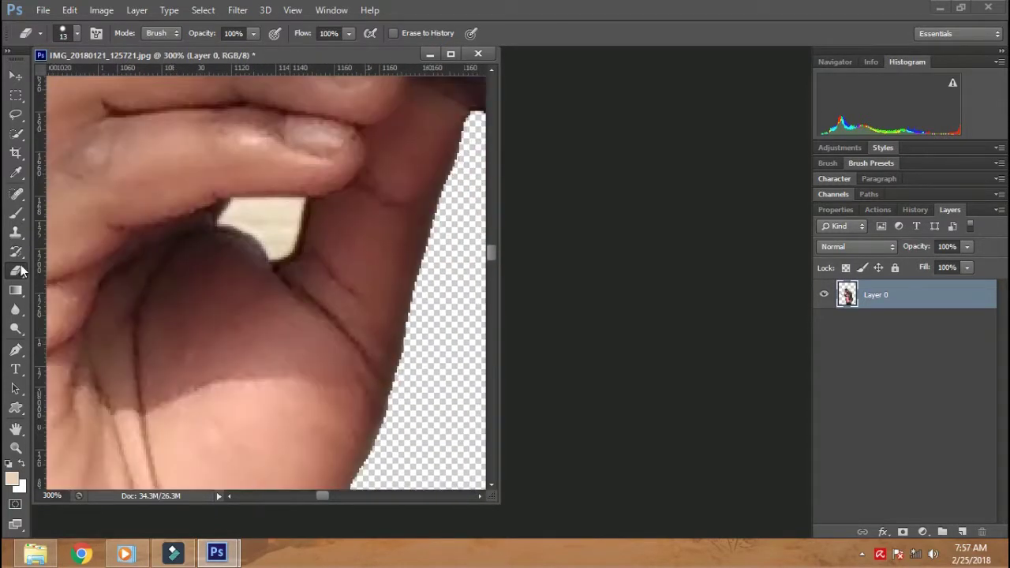
pyautogui.click(261, 220)
pyautogui.hotkey('ctrl', '-')
pyautogui.hotkey('ctrl', '-')
pyautogui.hotkey('ctrl', '-')
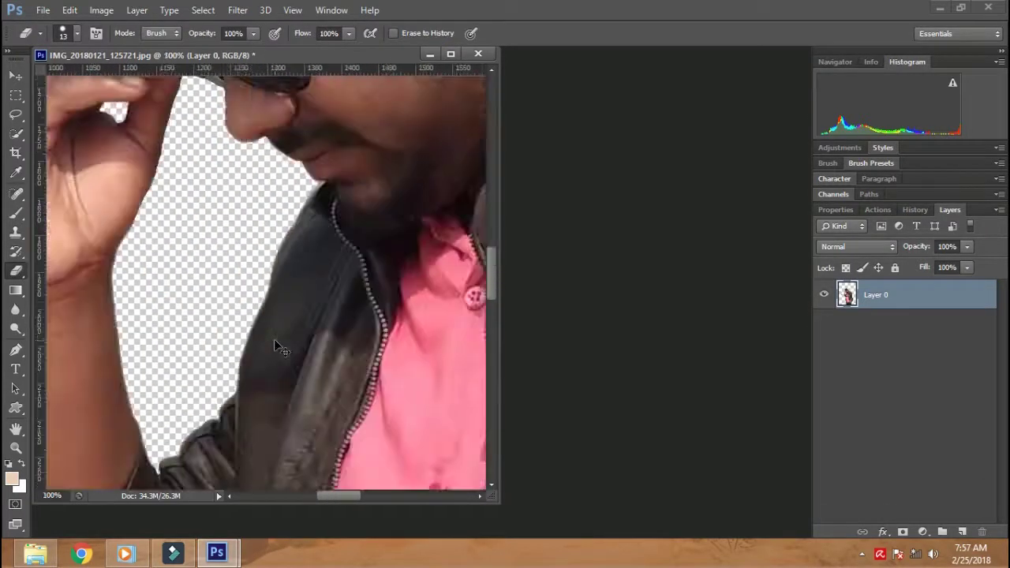
pyautogui.hotkey('ctrl', '-')
pyautogui.hotkey('ctrl', '-')
pyautogui.hotkey('ctrl', '-')
# Set the eraser to 123 px and zoom out to spot leftover specks
pyautogui.rightClick(418, 190)
pyautogui.write('123')
pyautogui.press('Return')
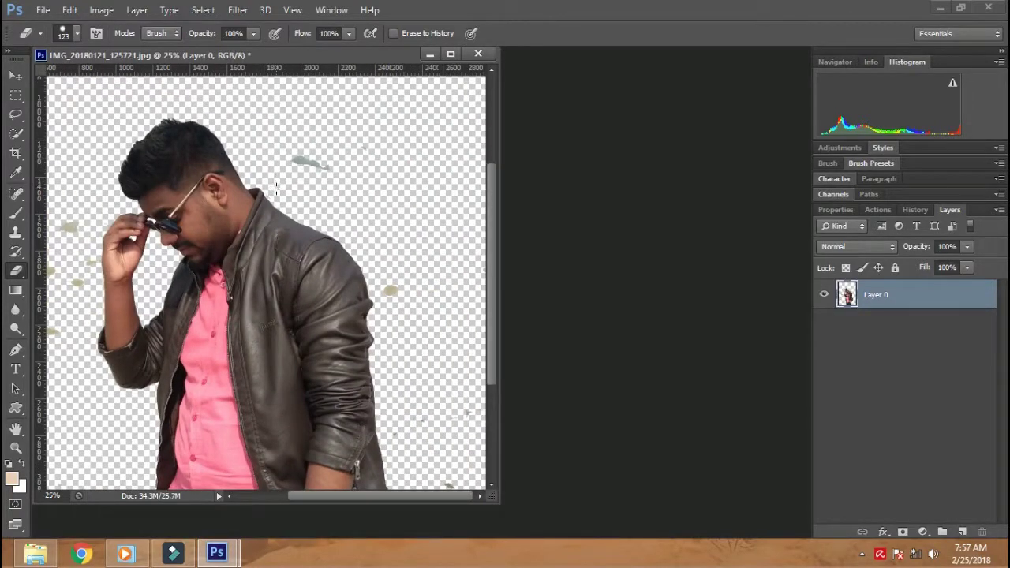
pyautogui.scroll(-5, 408, 332)
pyautogui.hscroll(-3, 157, 331)
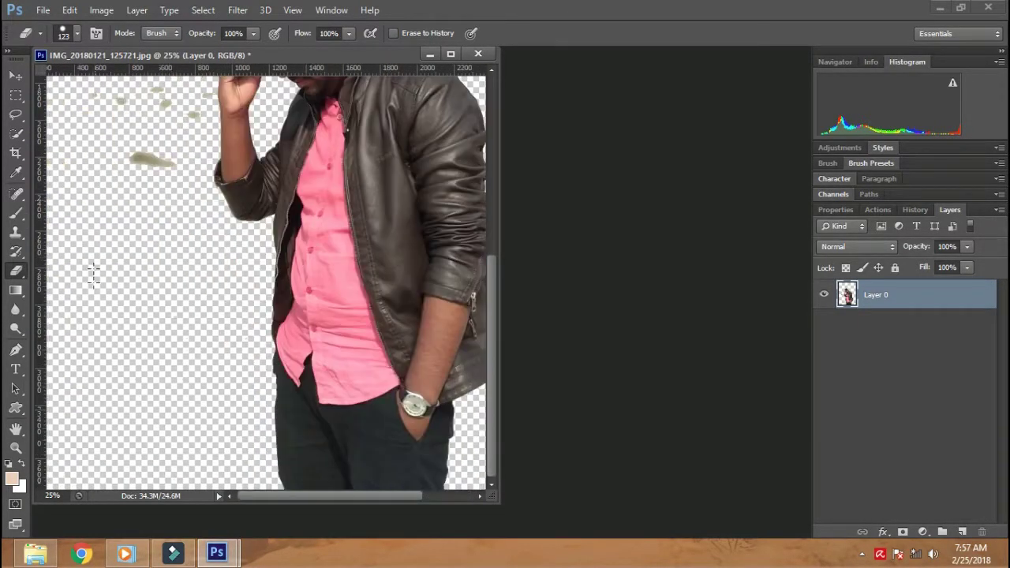
pyautogui.scroll(5, 128, 294)
pyautogui.keyDown('ctrl'); pyautogui.keyDown('alt'); pyautogui.click(212, 135); pyautogui.keyUp('alt'); pyautogui.keyUp('ctrl')
# Resize the eraser to 197 then 38 px and zoom back in on the hand
pyautogui.rightClick(205, 230)
pyautogui.click(171, 255)
pyautogui.keyDown('ctrl'); pyautogui.click(167, 256); pyautogui.keyUp('ctrl')
pyautogui.keyDown('ctrl'); pyautogui.click(167, 256); pyautogui.keyUp('ctrl')
pyautogui.rightClick(229, 230)
pyautogui.press('Return')
pyautogui.scroll(-10, 284, 232)
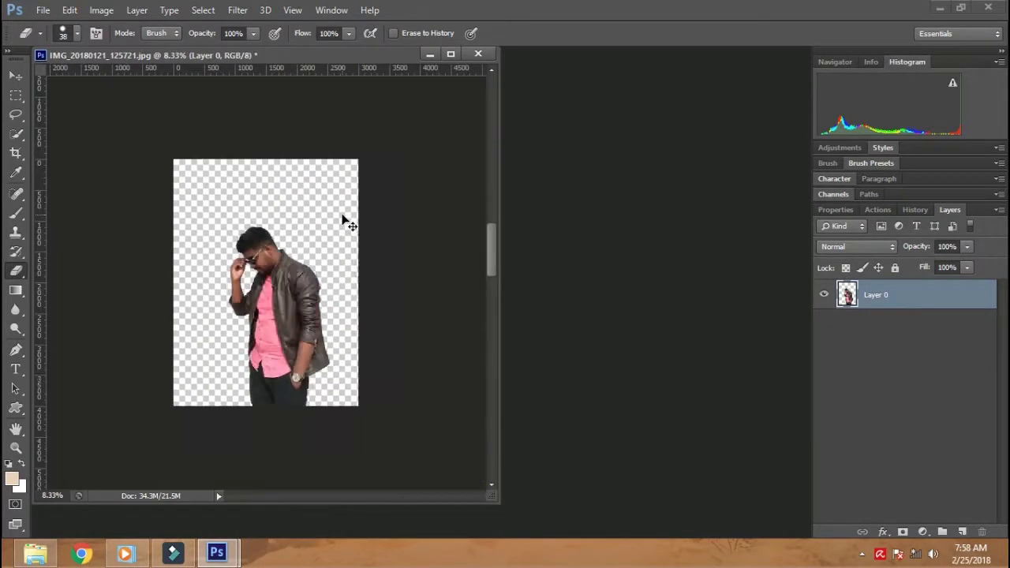
pyautogui.moveTo(254, 60); pyautogui.dragTo(349, 70)
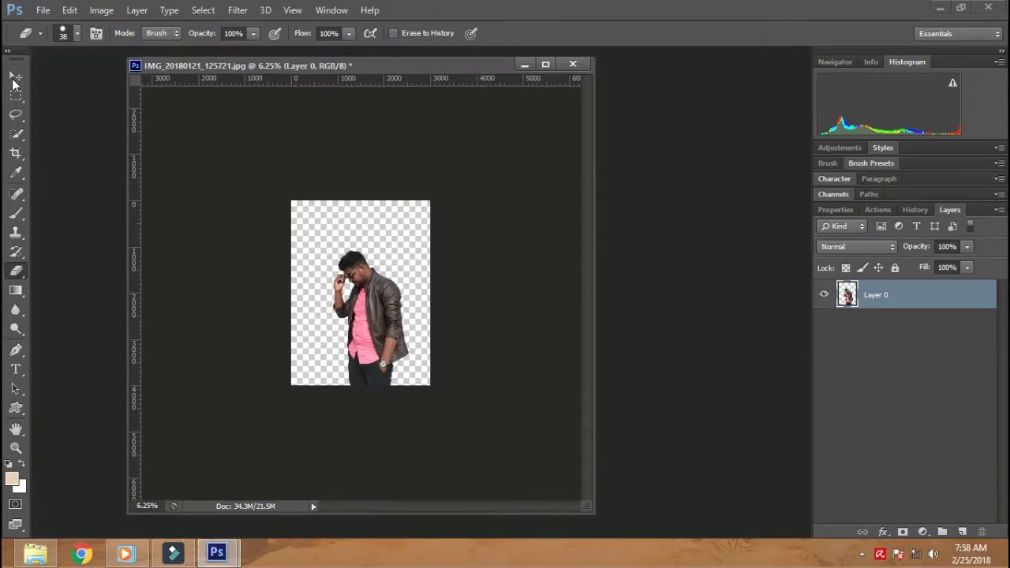
# Save the cut-out as 'IMG_20180121_125721 copy.png' in the album editing folder
pyautogui.hotkey('shift', 'ctrl', 's')
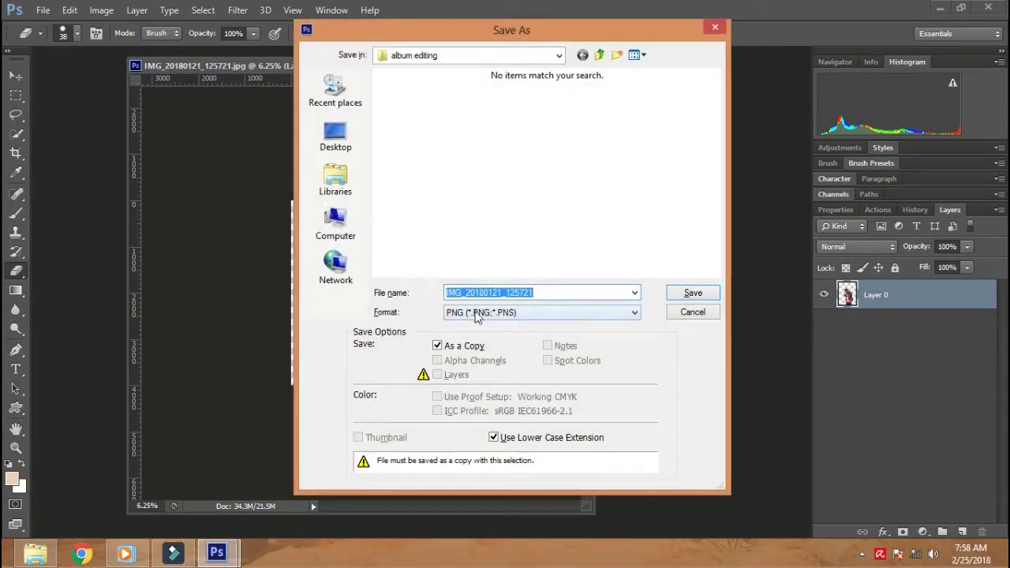
pyautogui.click(353, 148)
pyautogui.click(583, 55)
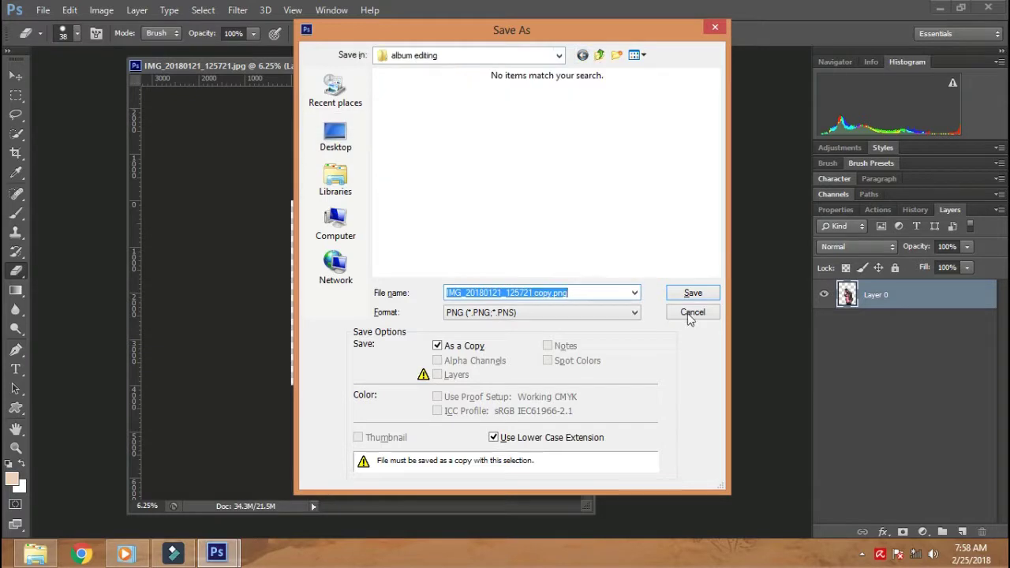
pyautogui.click(693, 292)
pyautogui.click(537, 172)
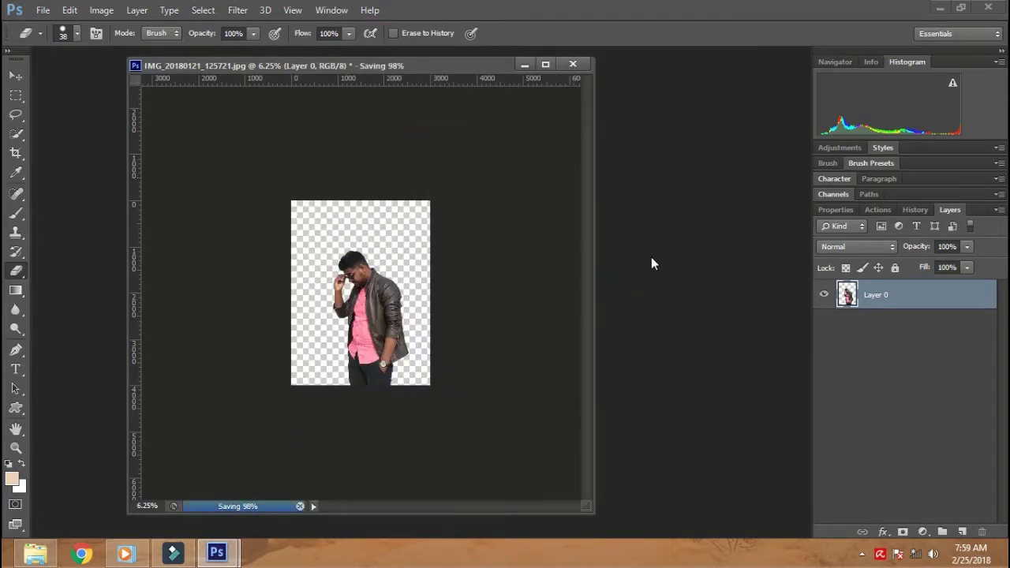
pyautogui.hotkey('ctrl', 'o')
# Drag Frames.jpg into the man's photo with the Move tool, then close Frames.jpg
pyautogui.doubleClick(404, 155)
pyautogui.moveTo(315, 67); pyautogui.dragTo(653, 130)
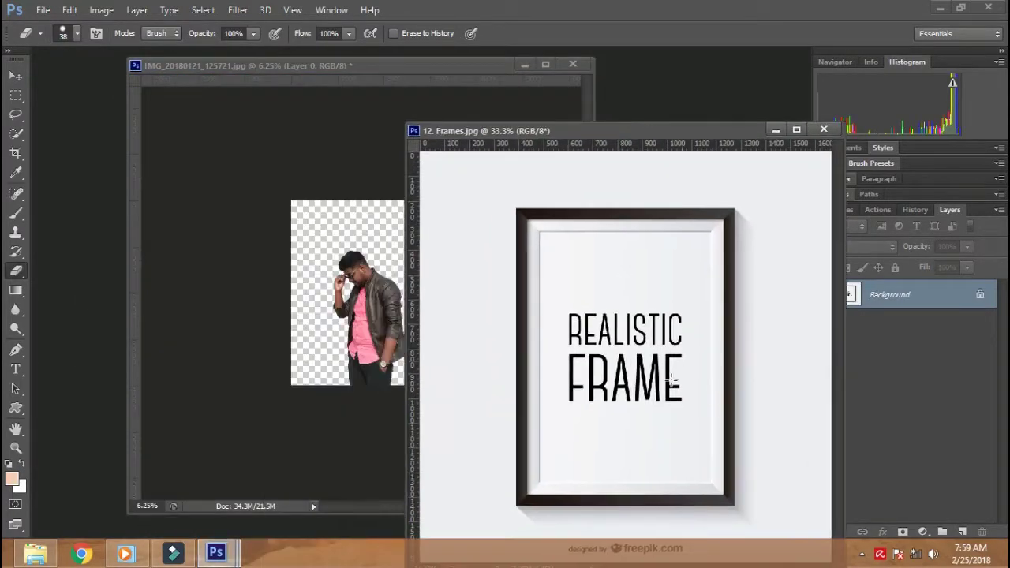
pyautogui.click(15, 77)
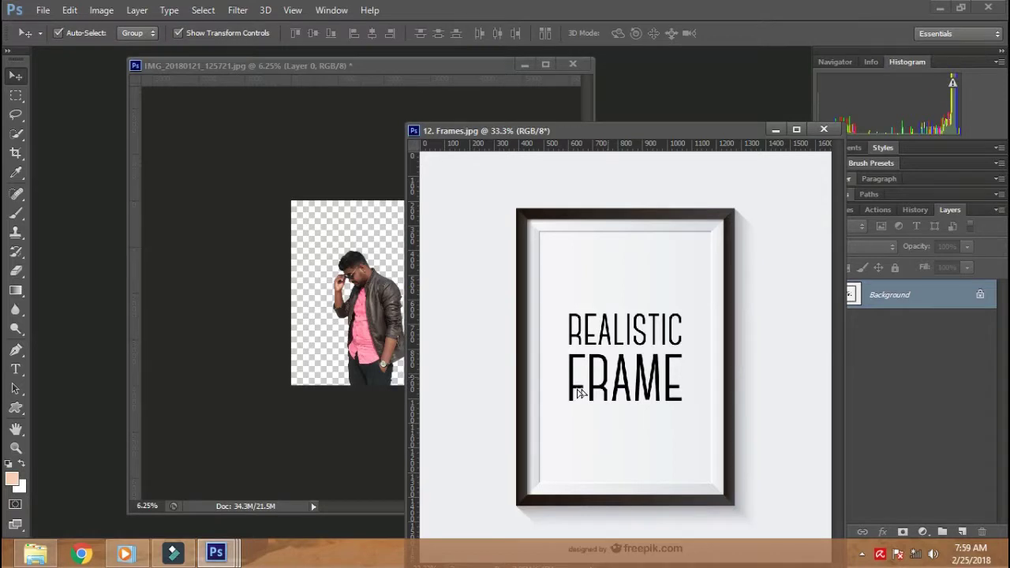
pyautogui.moveTo(578, 392); pyautogui.dragTo(353, 321)
pyautogui.click(764, 150)
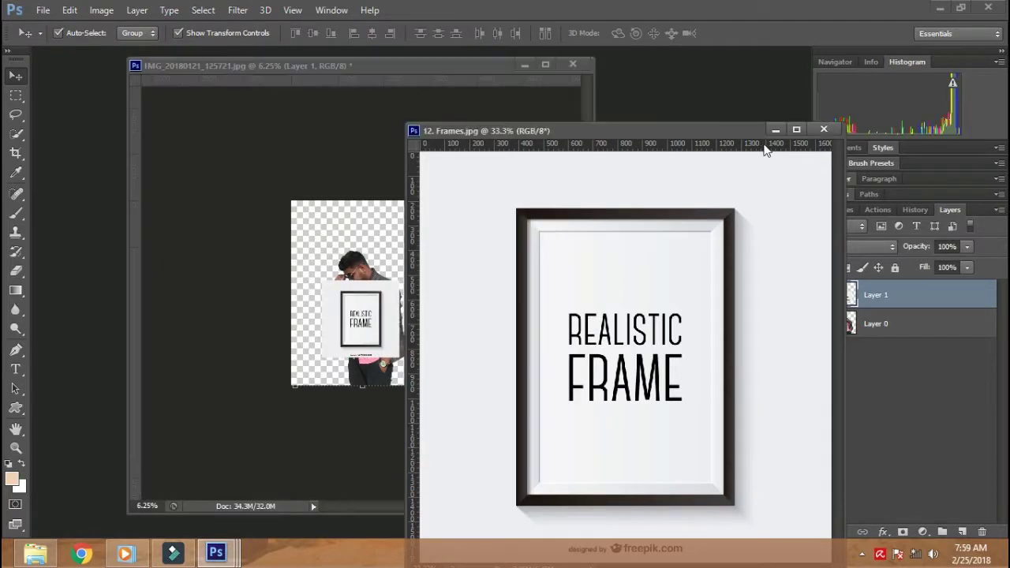
pyautogui.click(824, 129)
# Send the frame layer behind the man and enlarge it to span the canvas
pyautogui.hotkey('ctrl', '[')
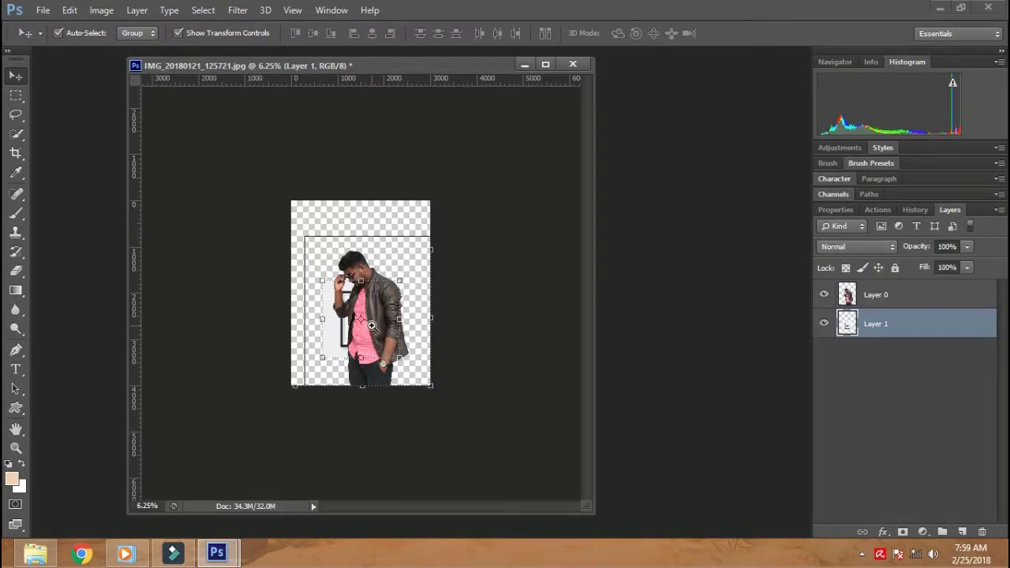
pyautogui.keyDown('ctrl'); pyautogui.click(372, 325); pyautogui.keyUp('ctrl')
pyautogui.keyDown('ctrl'); pyautogui.click(372, 325); pyautogui.keyUp('ctrl')
pyautogui.moveTo(298, 315); pyautogui.dragTo(239, 226)
pyautogui.hotkey('ctrl', 't')
pyautogui.moveTo(377, 341); pyautogui.dragTo(499, 442)
pyautogui.press('Return')
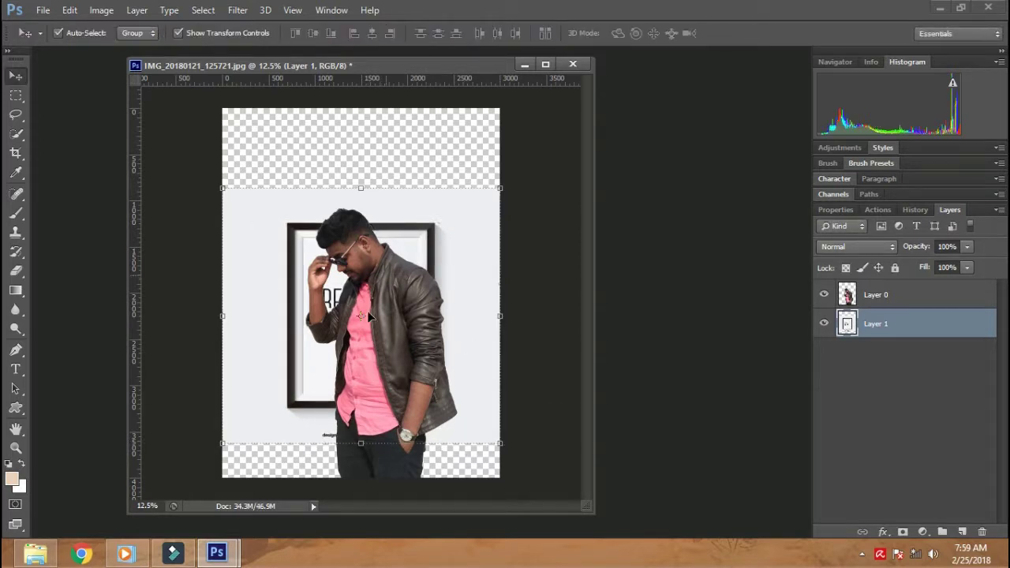
# Move the man up-left over the frame, undo a trial shrink, and nudge him up
pyautogui.click(409, 375)
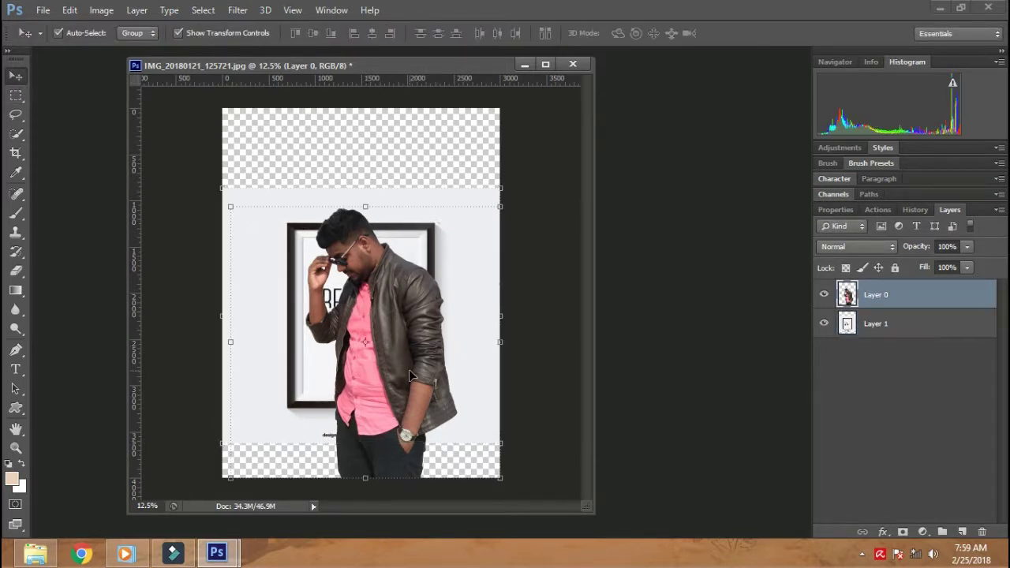
pyautogui.moveTo(394, 343)
pyautogui.mouseDown()
pyautogui.moveTo(375, 269)
pyautogui.moveTo(345, 293)
pyautogui.mouseUp()
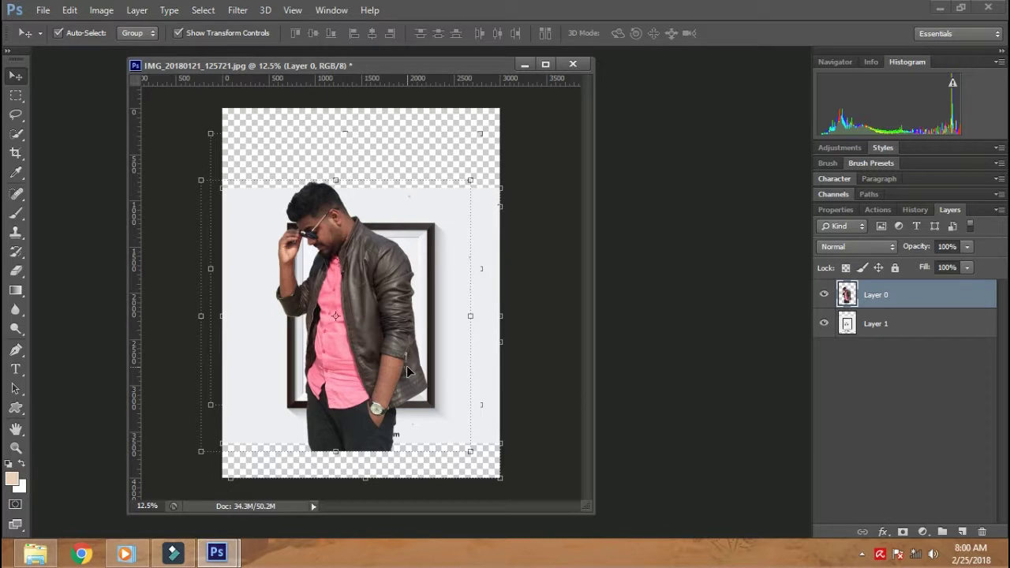
pyautogui.moveTo(201, 181); pyautogui.dragTo(223, 226)
pyautogui.moveTo(345, 328); pyautogui.dragTo(327, 290)
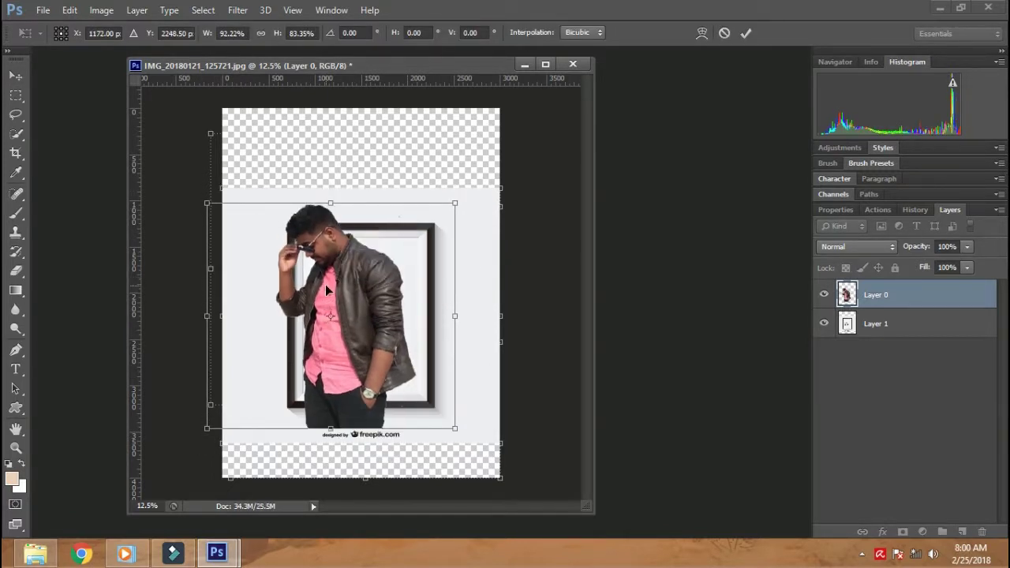
pyautogui.press('Return')
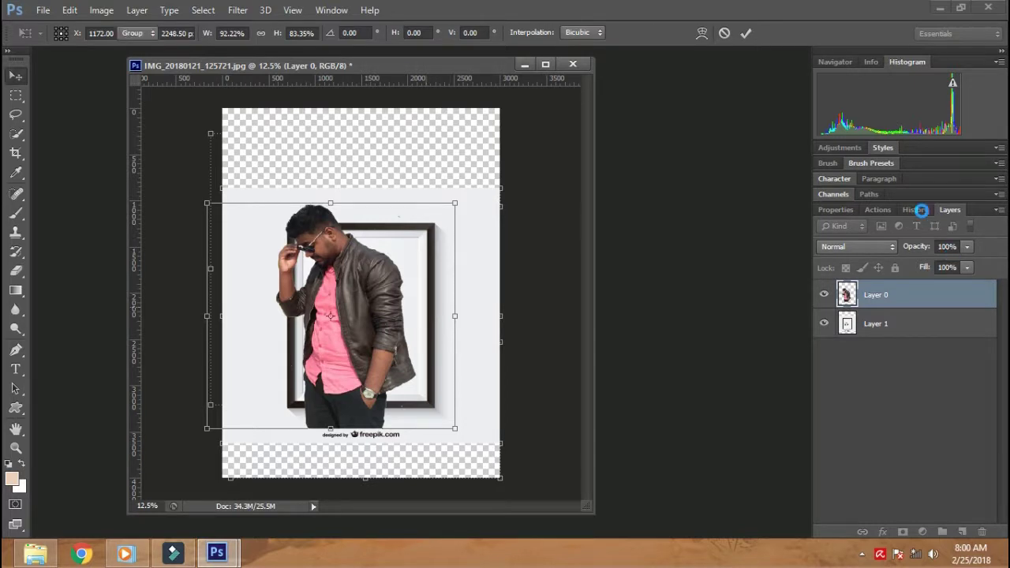
pyautogui.click(921, 210)
pyautogui.click(864, 498)
pyautogui.moveTo(318, 331)
pyautogui.mouseDown()
pyautogui.moveTo(367, 306)
pyautogui.moveTo(351, 325)
pyautogui.mouseUp()
# Marquee-select the man's layer below the frame's bottom edge and delete it
pyautogui.keyDown('ctrl'); pyautogui.click(355, 406); pyautogui.keyUp('ctrl')
pyautogui.keyDown('ctrl'); pyautogui.click(357, 408); pyautogui.keyUp('ctrl')
pyautogui.keyDown('ctrl'); pyautogui.click(358, 411); pyautogui.keyUp('ctrl')
pyautogui.scroll(-3, 322, 286)
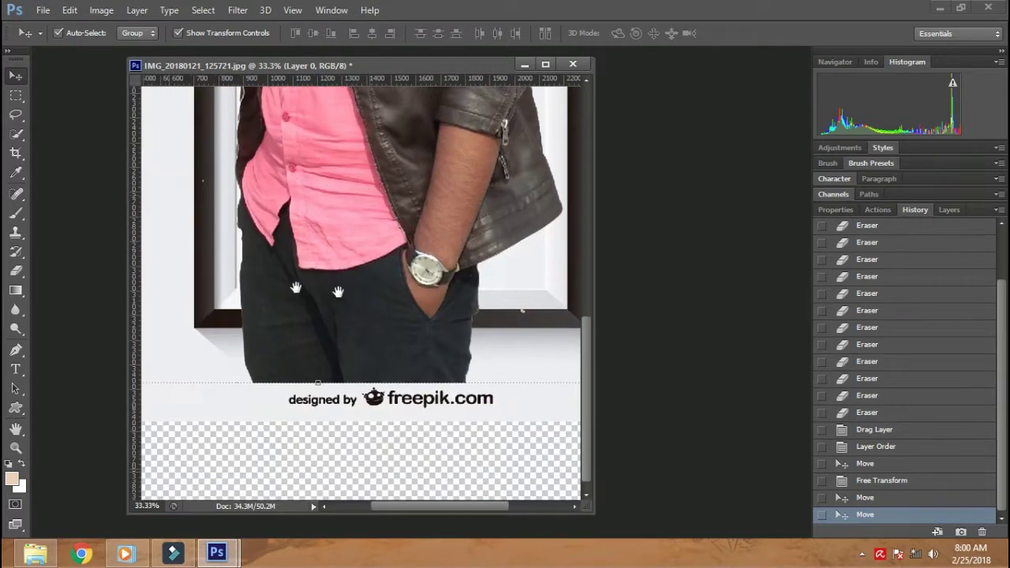
pyautogui.press('m')
pyautogui.moveTo(183, 311); pyautogui.dragTo(551, 416)
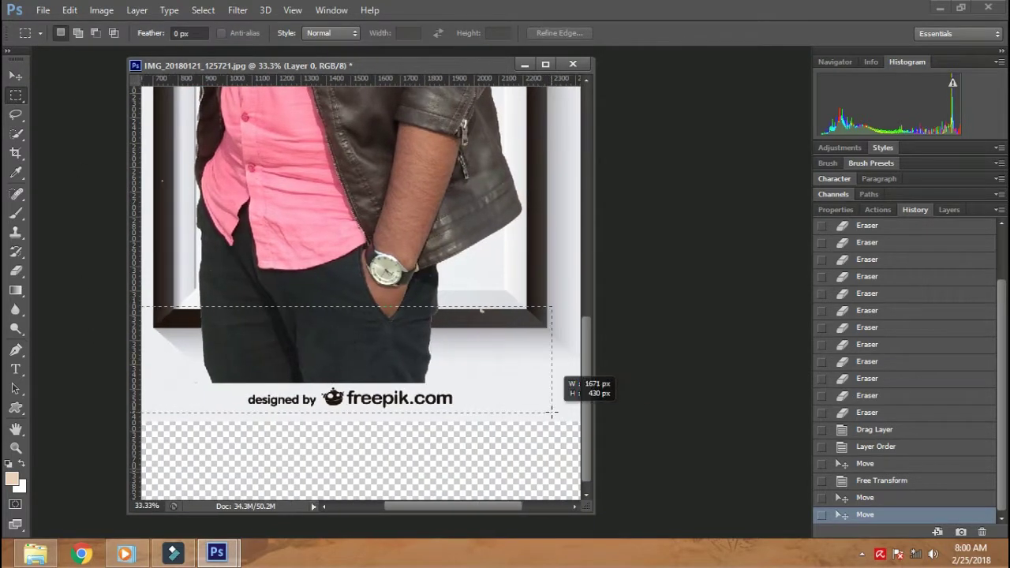
pyautogui.press('Up')
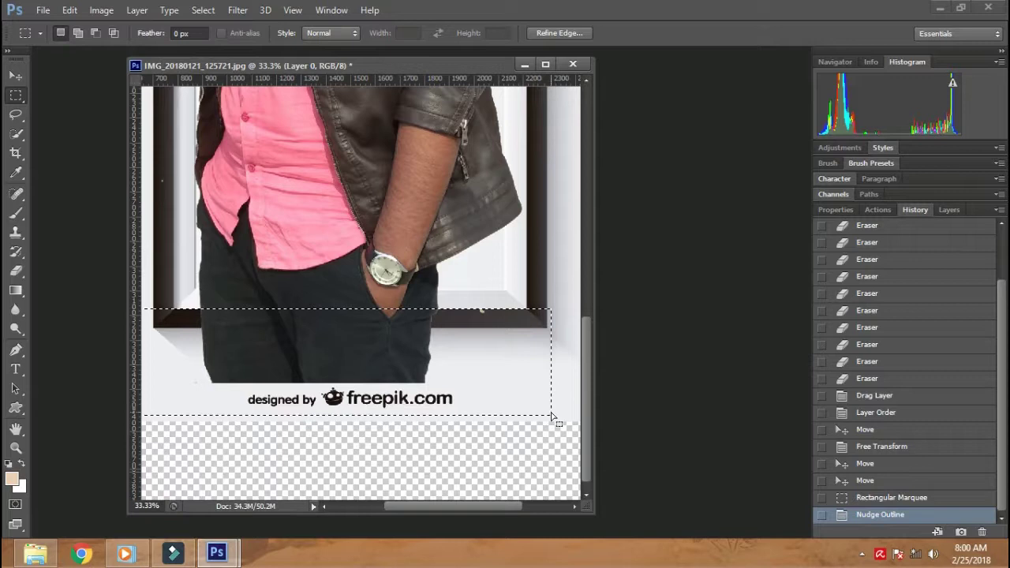
pyautogui.press('Delete')
pyautogui.hotkey('ctrl', '-')
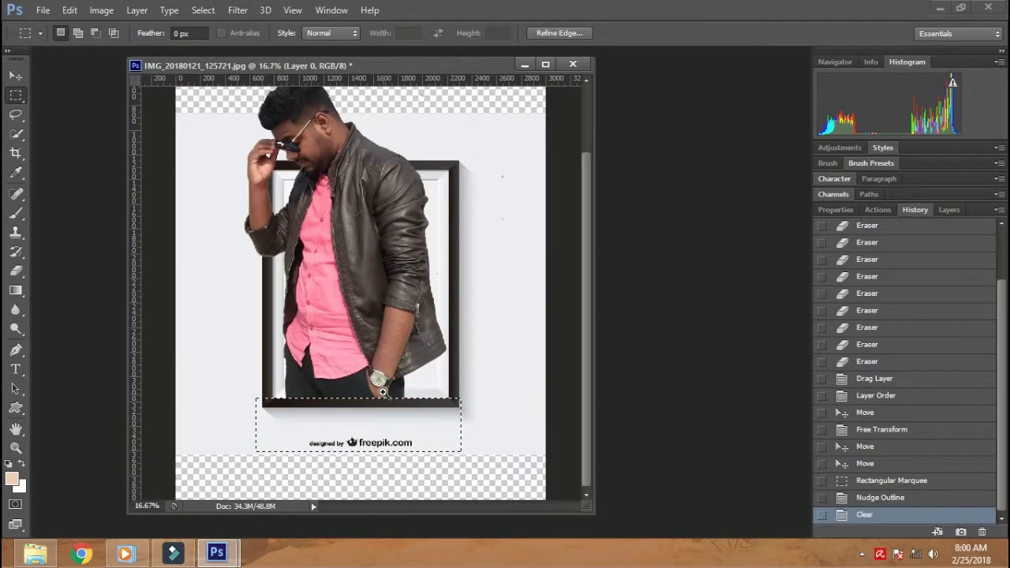
pyautogui.scroll(1, 382, 392)
# Nudge the selection up, check alignment at 50% opacity, restore 100%, and deselect
pyautogui.press('Up')
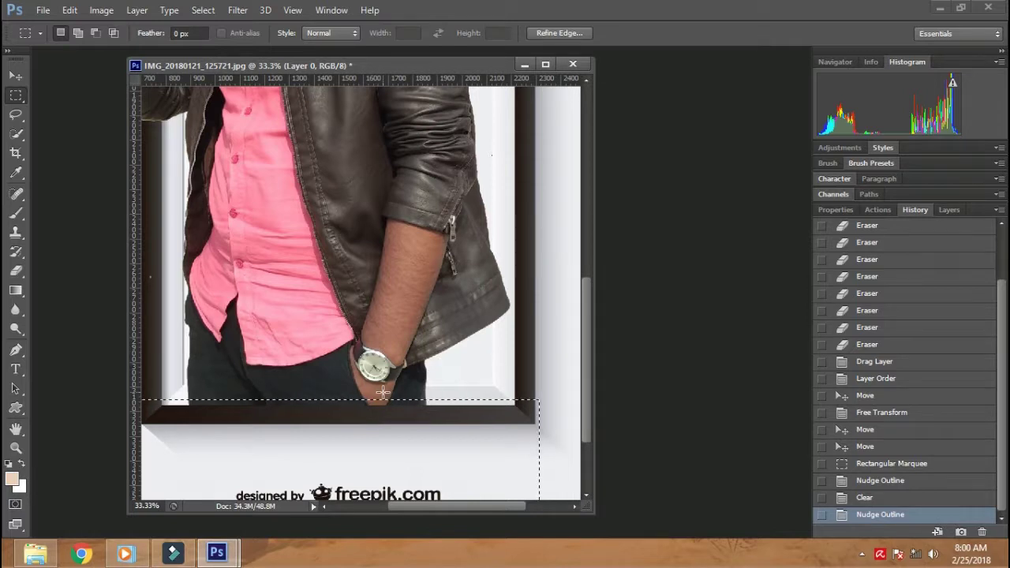
pyautogui.hotkey('shift', 'Up')
pyautogui.hotkey('shift', 'Up')
pyautogui.hotkey('shift', 'Up')
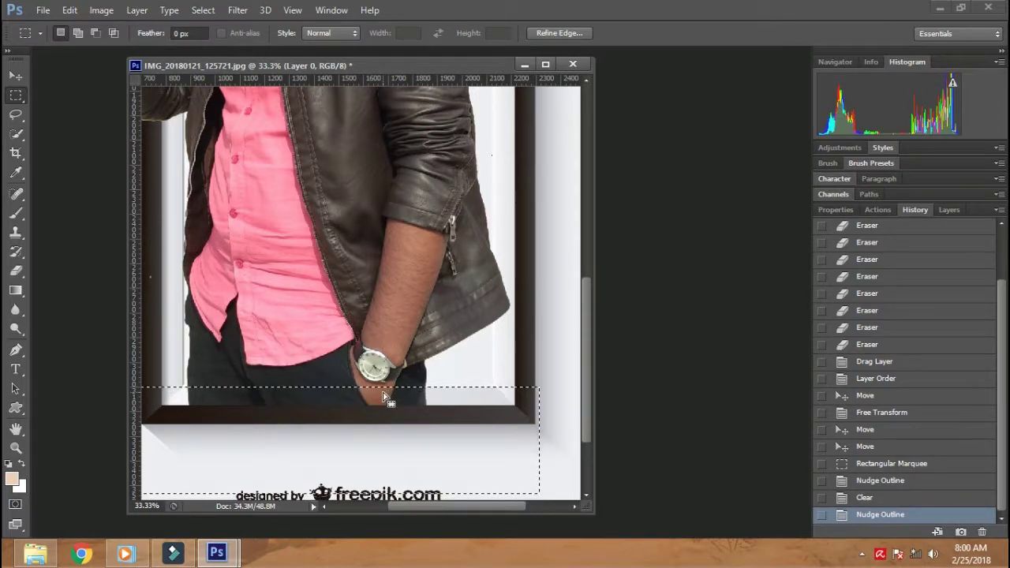
pyautogui.press('5')
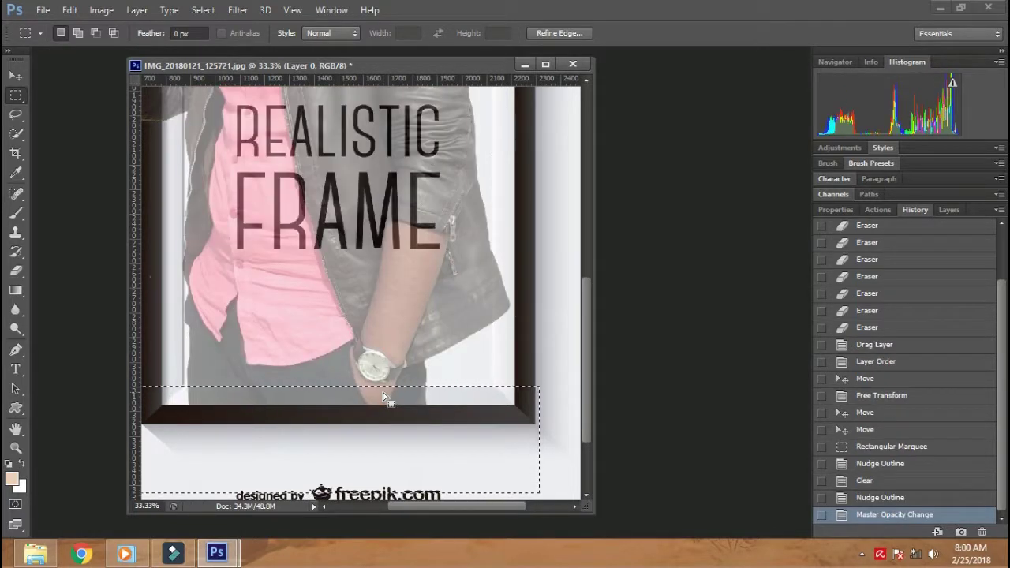
pyautogui.press('0')
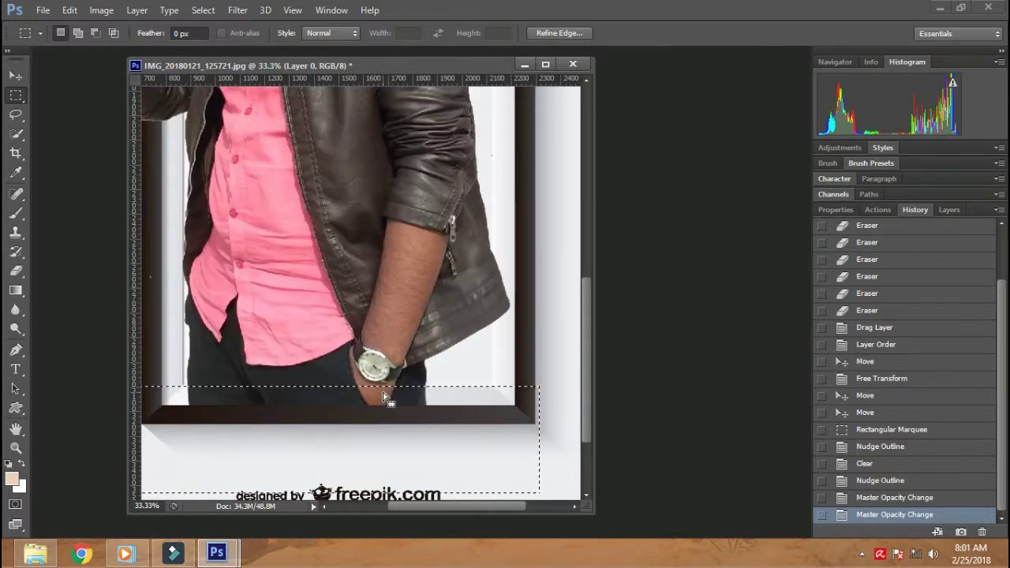
pyautogui.hotkey('ctrl', '-')
pyautogui.hotkey('ctrl', '-')
pyautogui.hotkey('ctrl', '-')
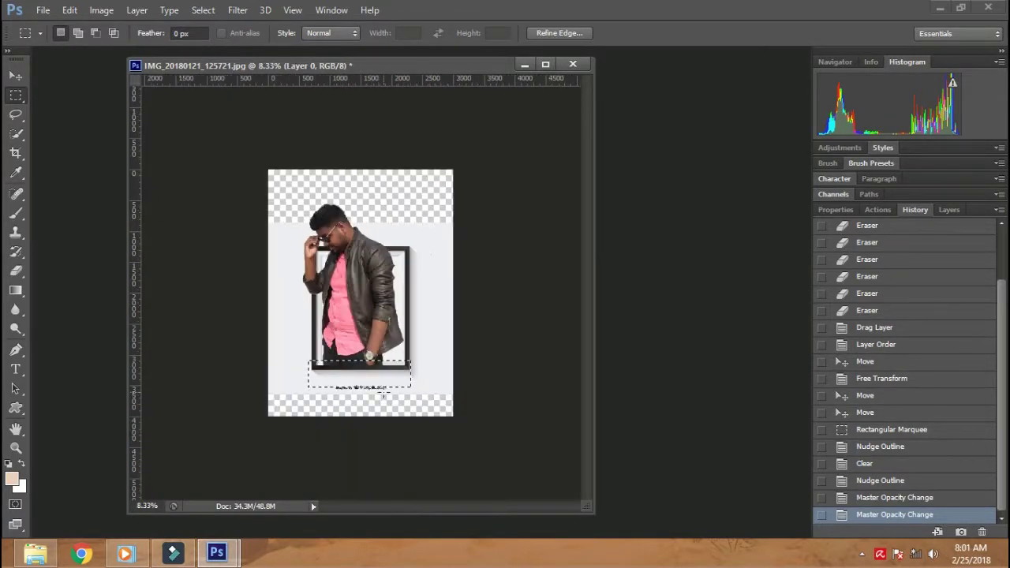
pyautogui.hotkey('ctrl', 'd')
pyautogui.hotkey('ctrl', '+')
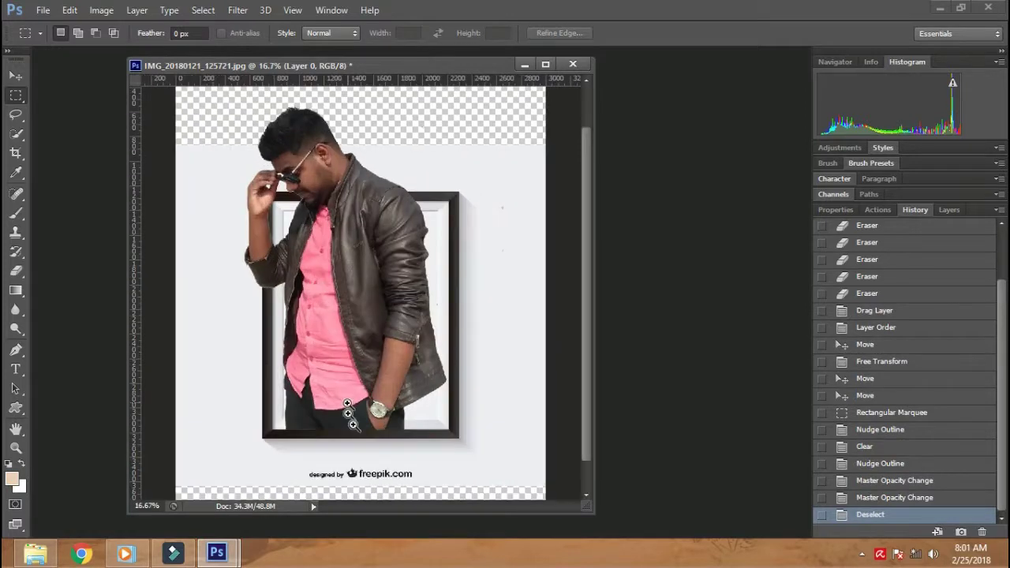
pyautogui.click(353, 424)
pyautogui.click(947, 210)
# On the frame layer, copy a blank background strip up over the transparent top area
pyautogui.click(875, 323)
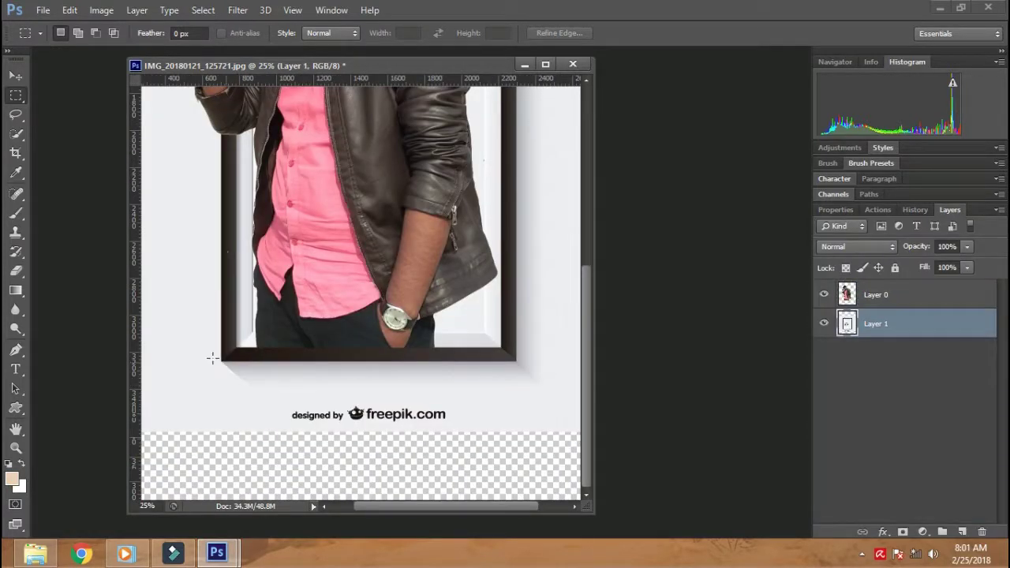
pyautogui.moveTo(154, 392)
pyautogui.mouseDown()
pyautogui.moveTo(235, 411)
pyautogui.moveTo(414, 410)
pyautogui.mouseUp()
pyautogui.scroll(5, 432, 200)
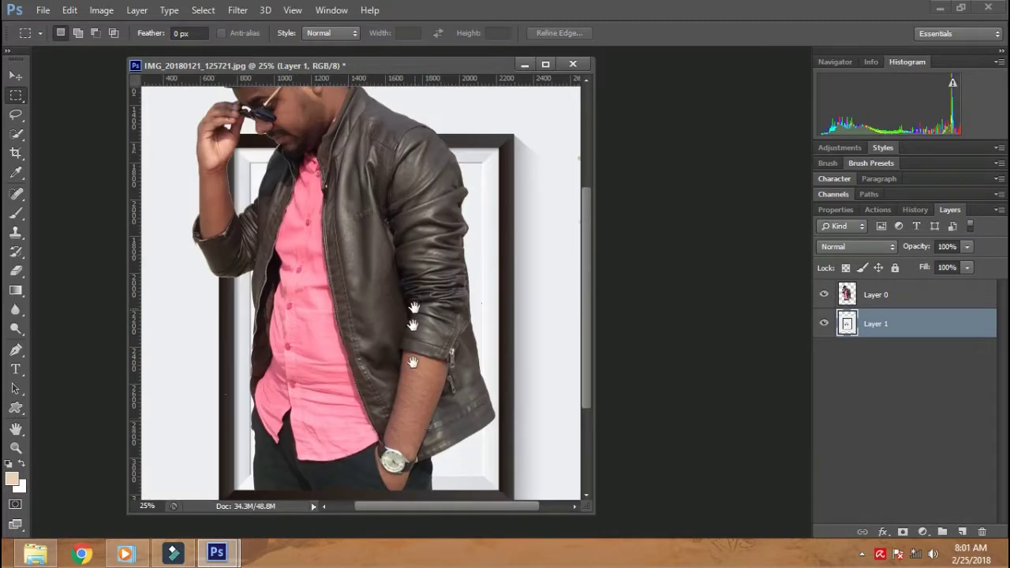
pyautogui.hotkey('ctrl', '-')
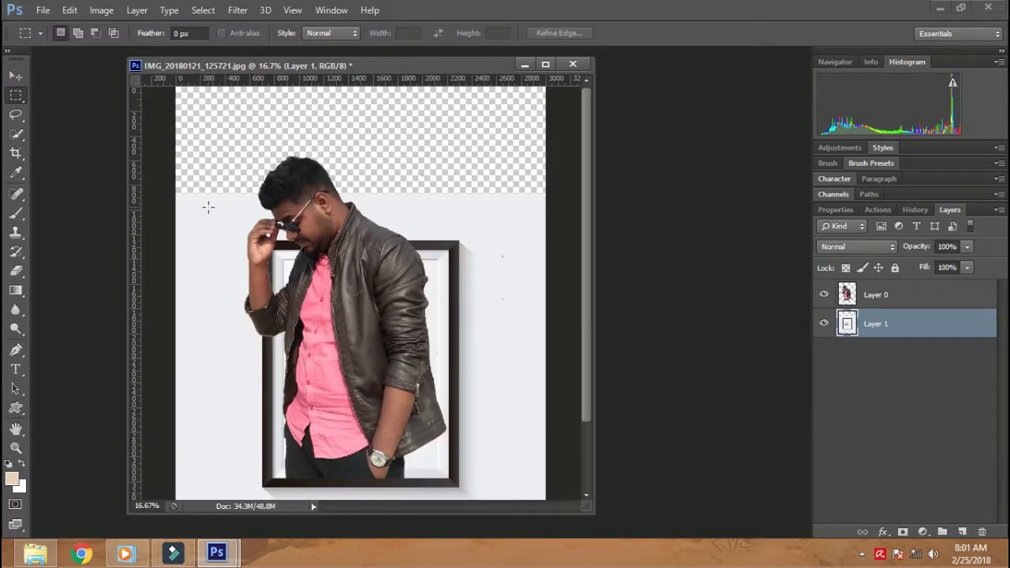
pyautogui.moveTo(202, 225); pyautogui.dragTo(583, 200)
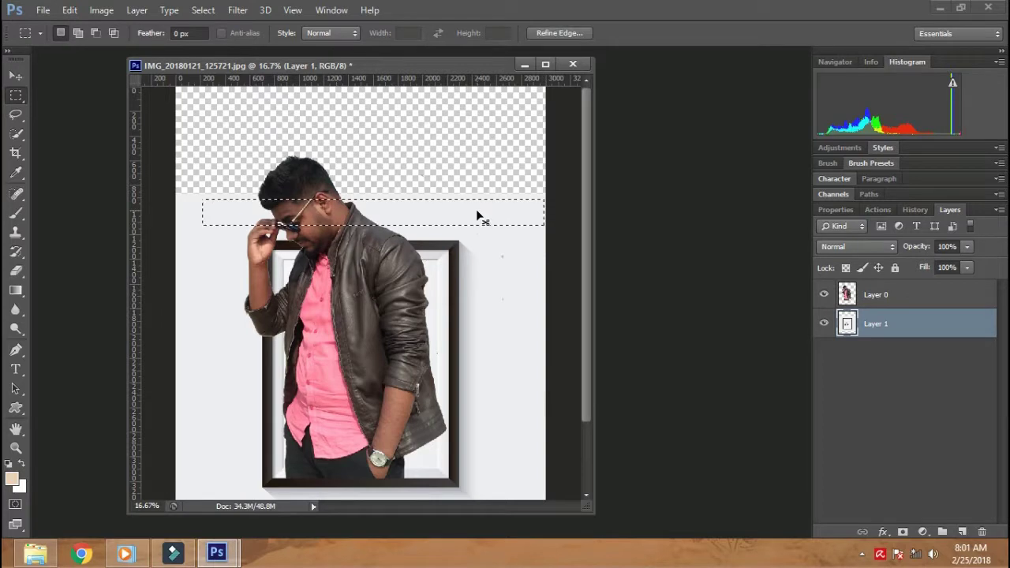
pyautogui.moveTo(469, 213); pyautogui.dragTo(460, 147)
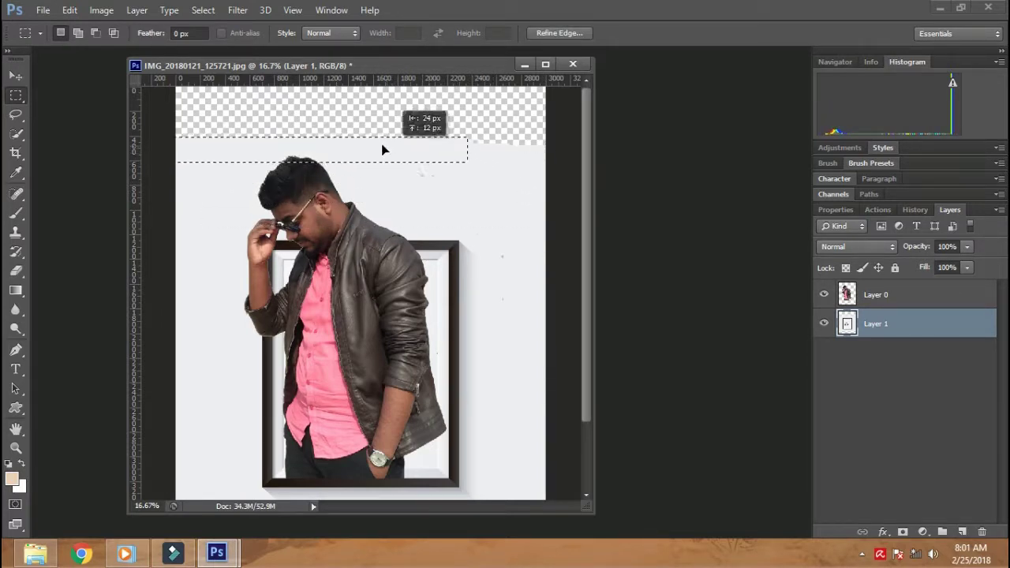
pyautogui.moveTo(462, 147); pyautogui.dragTo(459, 139)
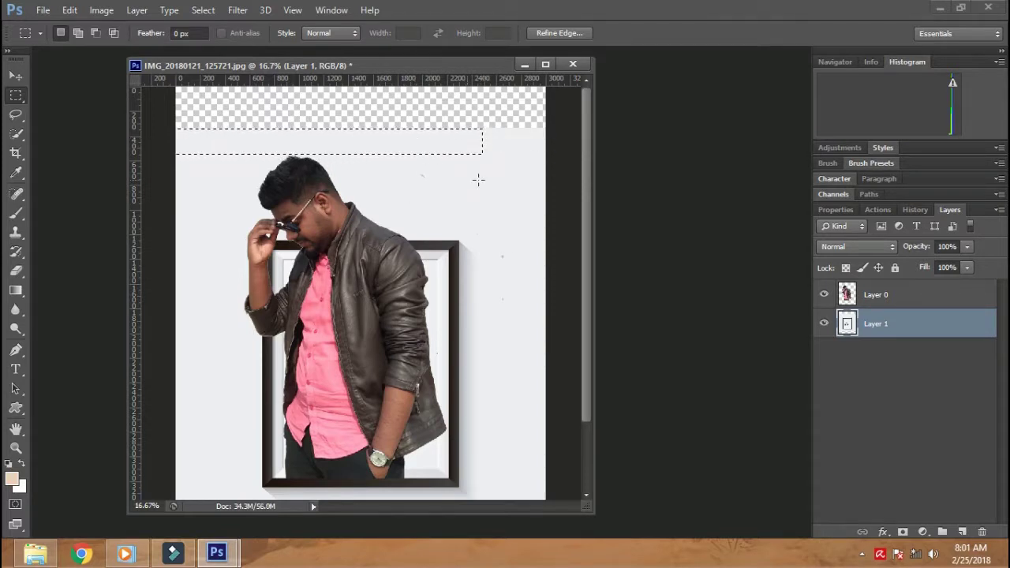
pyautogui.hotkey('ctrl', 'd')
pyautogui.hotkey('ctrl', '+')
pyautogui.hotkey('ctrl', '-')
pyautogui.hotkey('ctrl', '-')
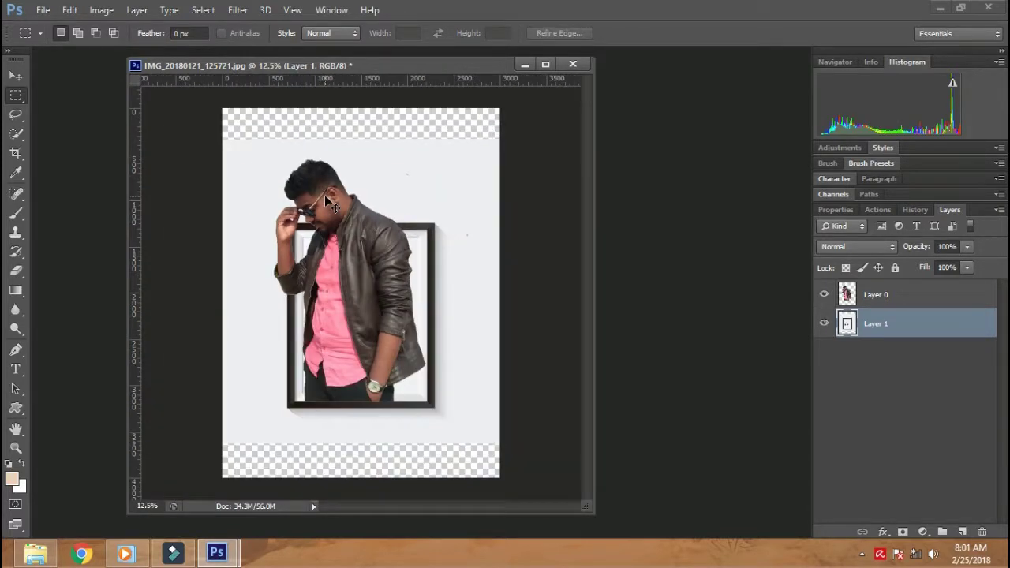
# Copy a blank strip from above the man's head down to fill the bottom gap
pyautogui.scroll(3, 310, 282)
pyautogui.scroll(2, 310, 282)
pyautogui.scroll(-5, 379, 319)
pyautogui.scroll(-1, 381, 320)
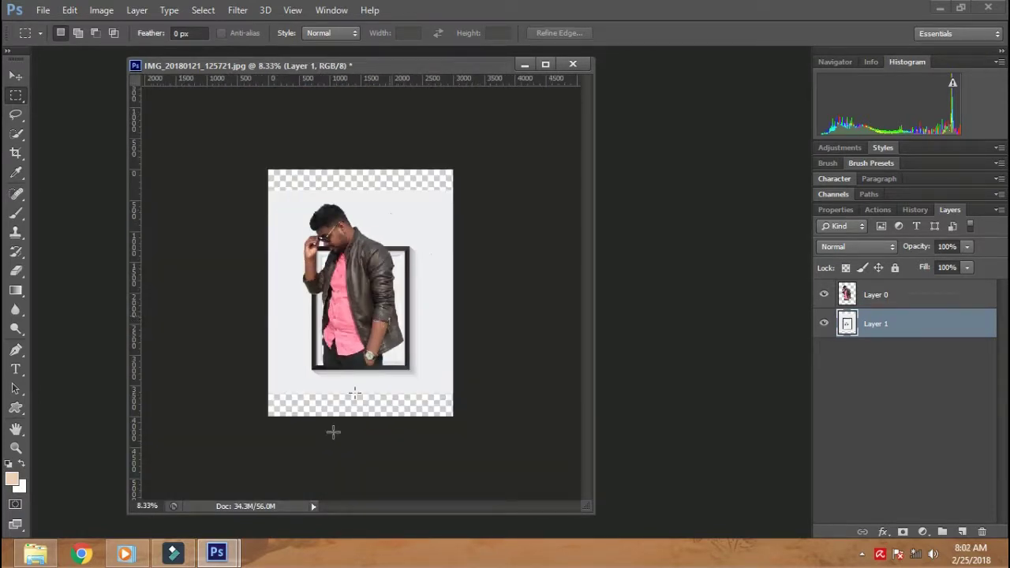
pyautogui.scroll(1, 333, 431)
pyautogui.scroll(1, 286, 474)
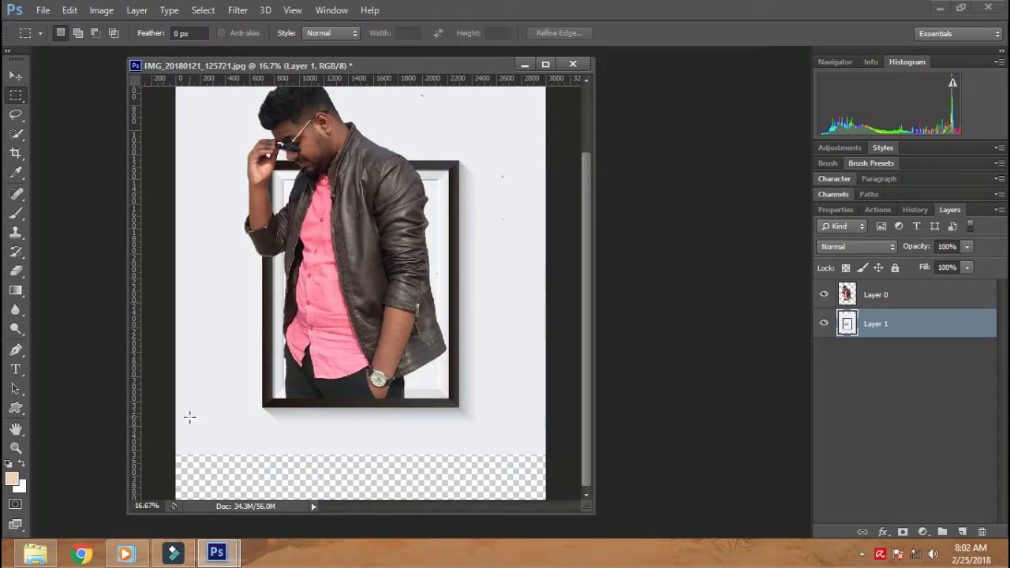
pyautogui.scroll(2, 213, 326)
pyautogui.moveTo(200, 121); pyautogui.dragTo(513, 180)
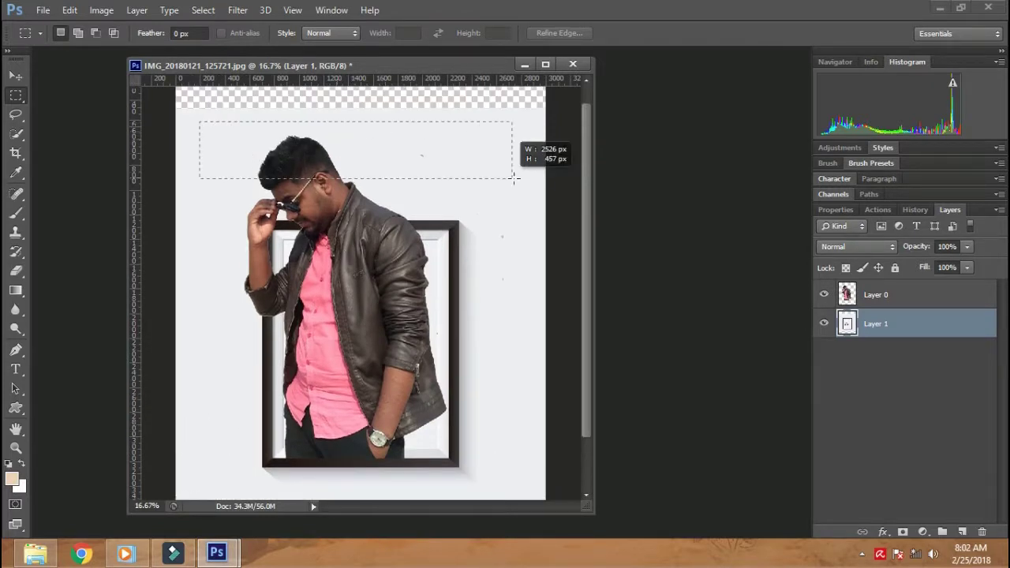
pyautogui.moveTo(447, 165); pyautogui.dragTo(455, 435)
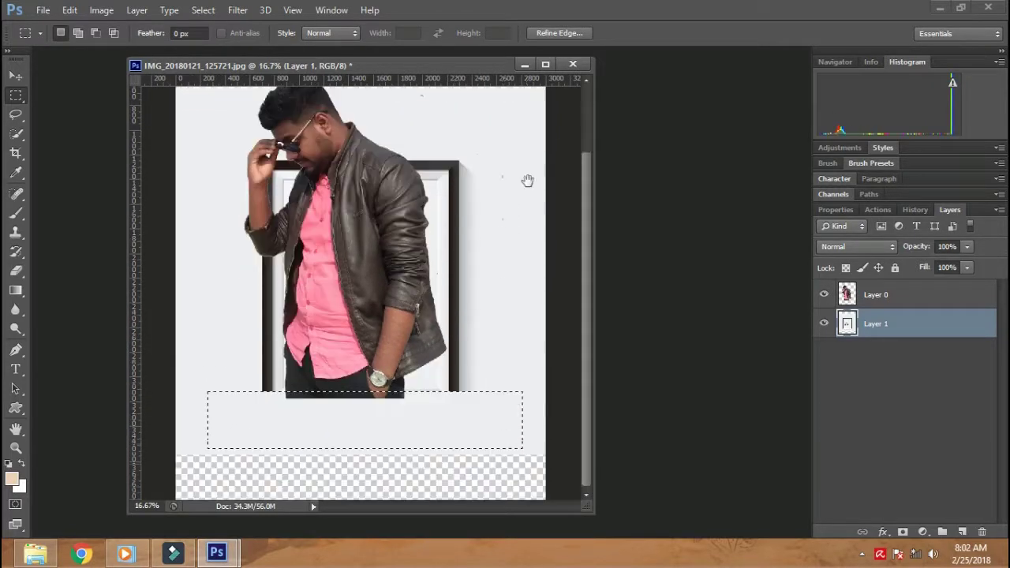
pyautogui.moveTo(395, 432); pyautogui.dragTo(500, 487)
pyautogui.click(531, 387)
# Restore the strip selection from History, copy it up to fill the top gap, and deselect
pyautogui.hotkey('ctrl', '-')
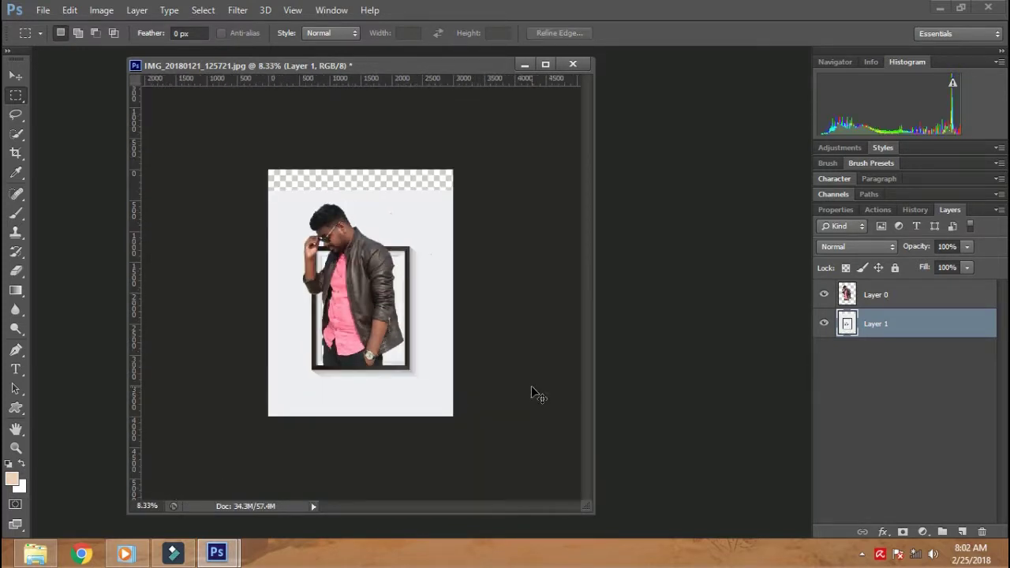
pyautogui.hotkey('ctrl', '+')
pyautogui.moveTo(414, 265); pyautogui.dragTo(413, 139)
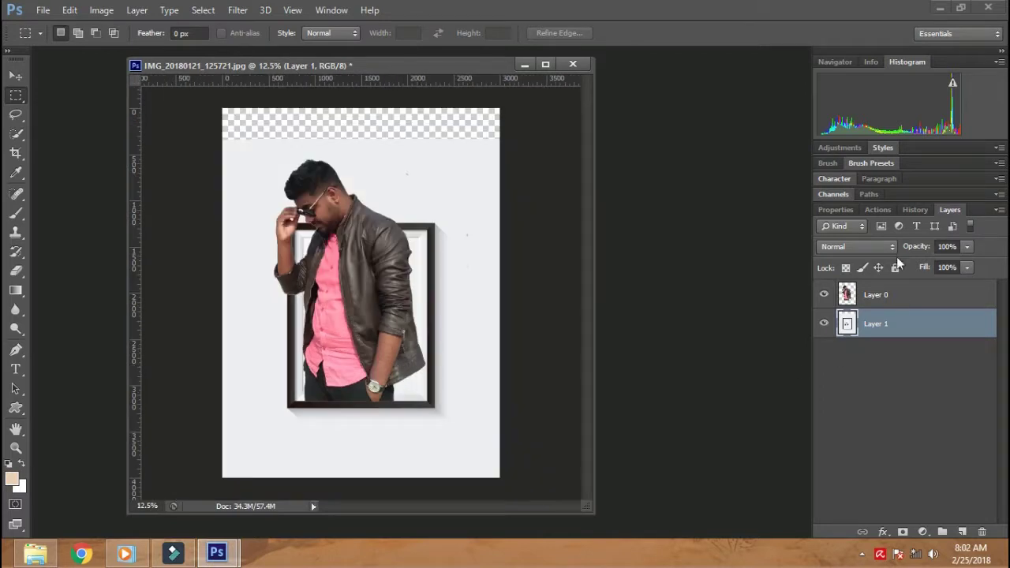
pyautogui.click(915, 209)
pyautogui.click(871, 497)
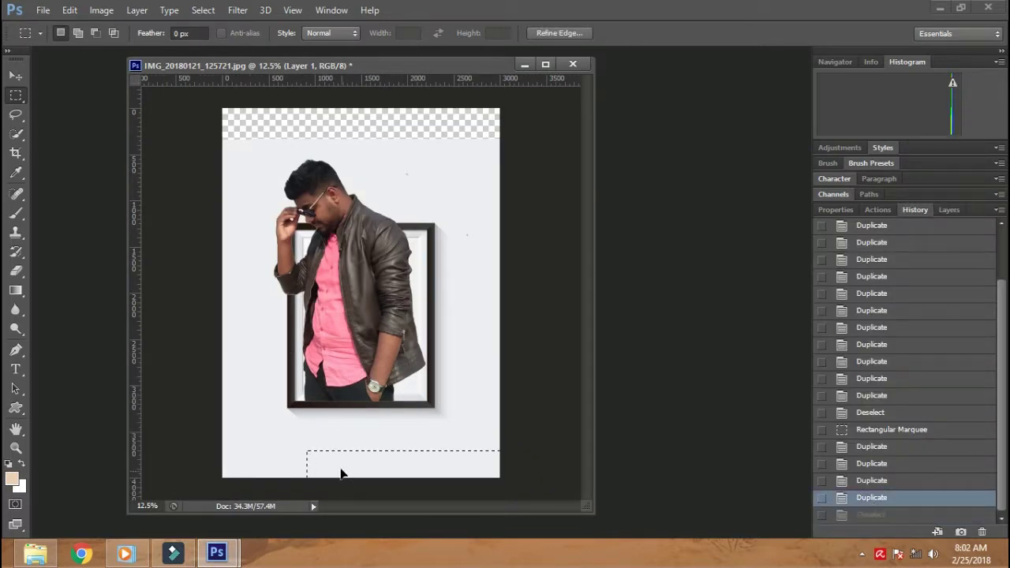
pyautogui.moveTo(340, 472); pyautogui.dragTo(386, 129)
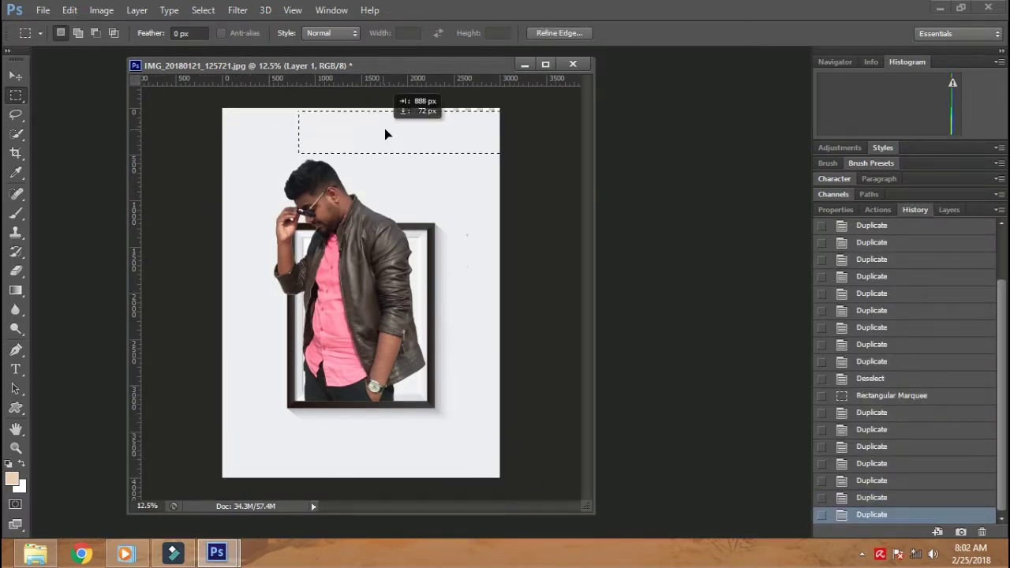
pyautogui.hotkey('ctrl', 'd')
pyautogui.hotkey('ctrl', '-')
pyautogui.hotkey('ctrl', '+')
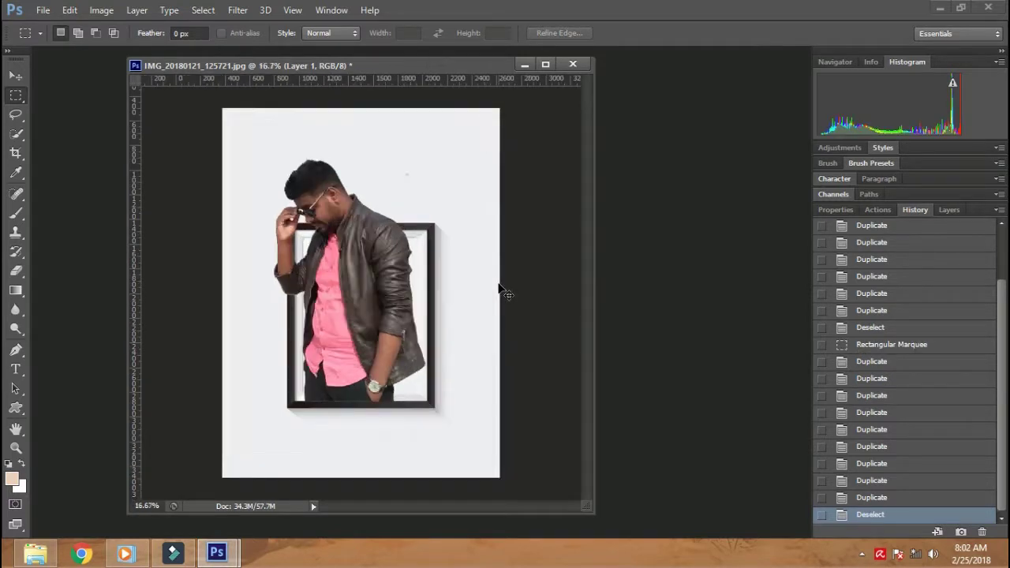
pyautogui.hotkey('ctrl', '+')
pyautogui.hotkey('ctrl', '+')
pyautogui.hotkey('ctrl', '+')
pyautogui.hotkey('ctrl', '+')
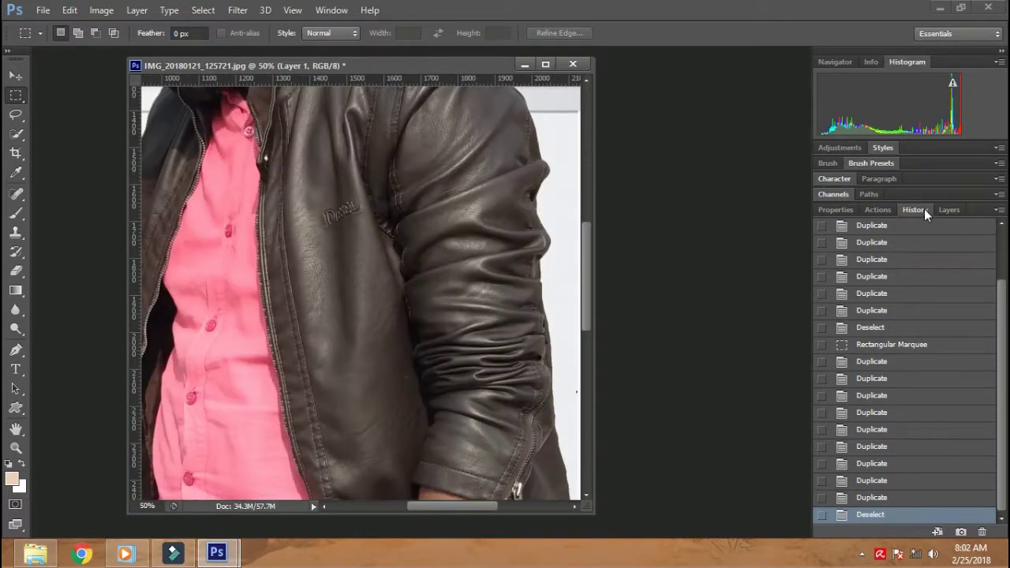
# On Layer 0, erase leftover background along the frame edge with a 10 px eraser
pyautogui.click(946, 210)
pyautogui.click(907, 295)
pyautogui.scroll(3, 411, 436)
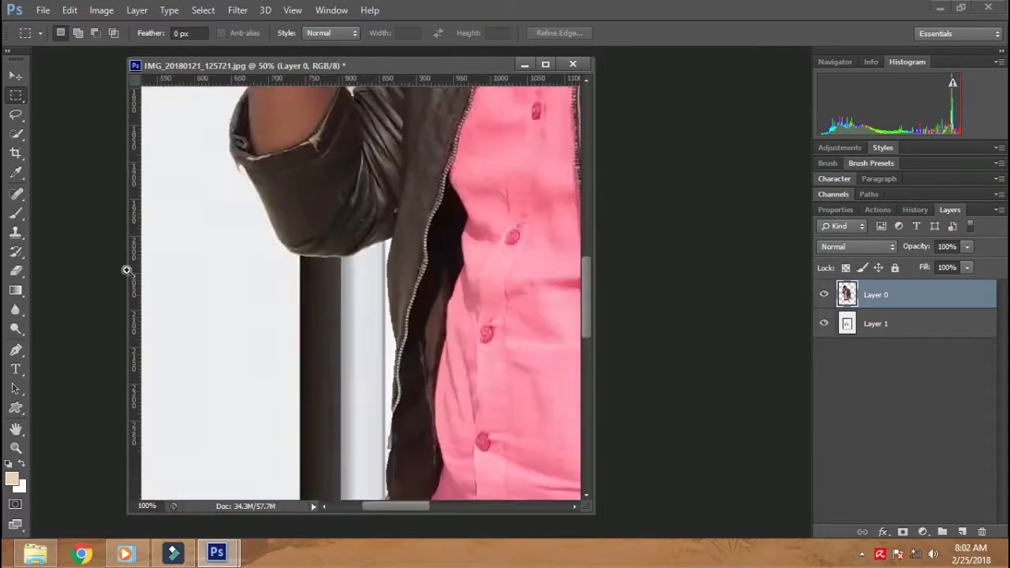
pyautogui.press('e')
pyautogui.scroll(1, 306, 265)
pyautogui.rightClick(350, 328)
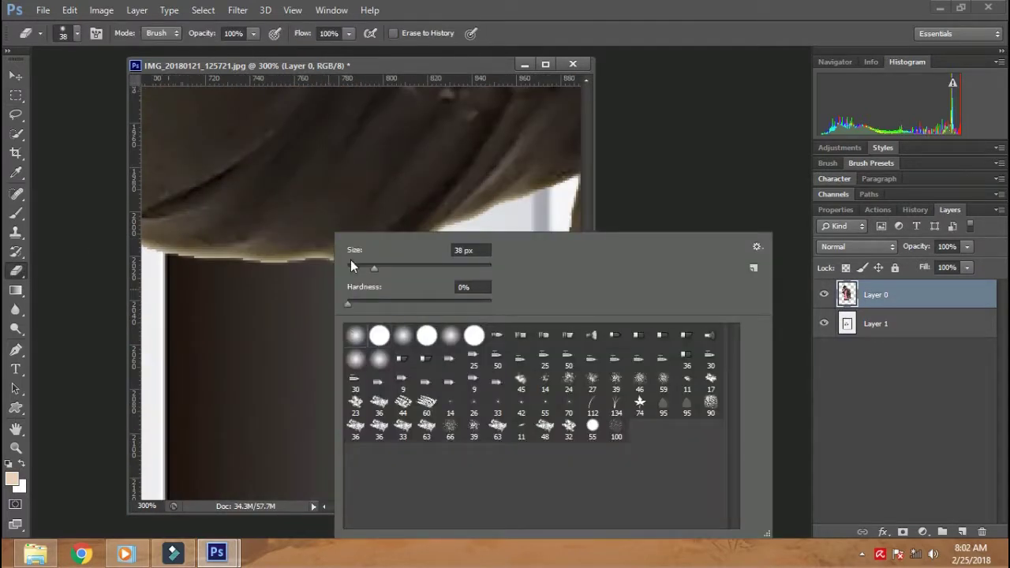
pyautogui.click(350, 265)
pyautogui.press('Return')
pyautogui.moveTo(540, 180); pyautogui.dragTo(527, 457)
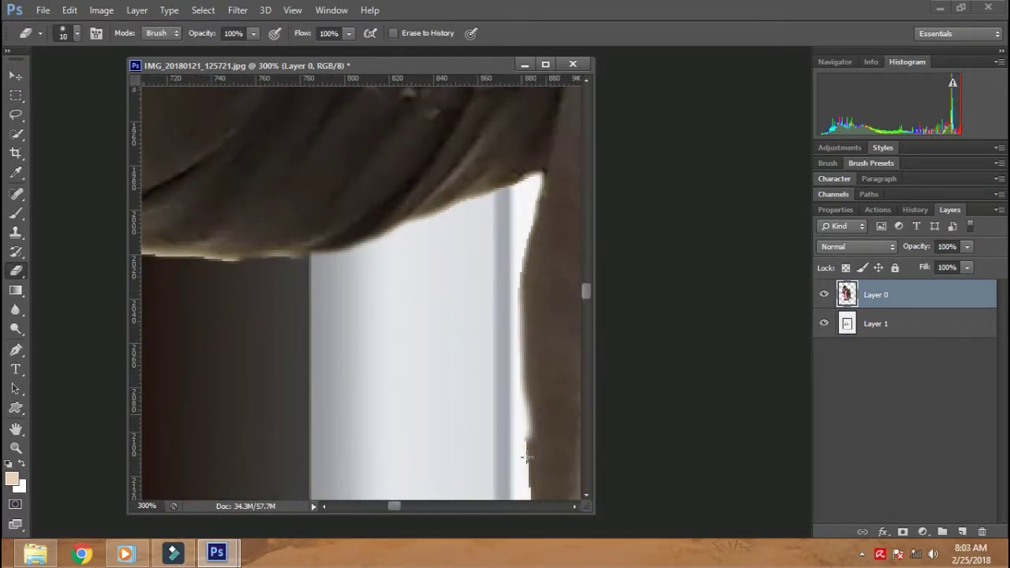
# Erase the rough dark fringe along the jacket's outer edge
pyautogui.scroll(-5, 446, 320)
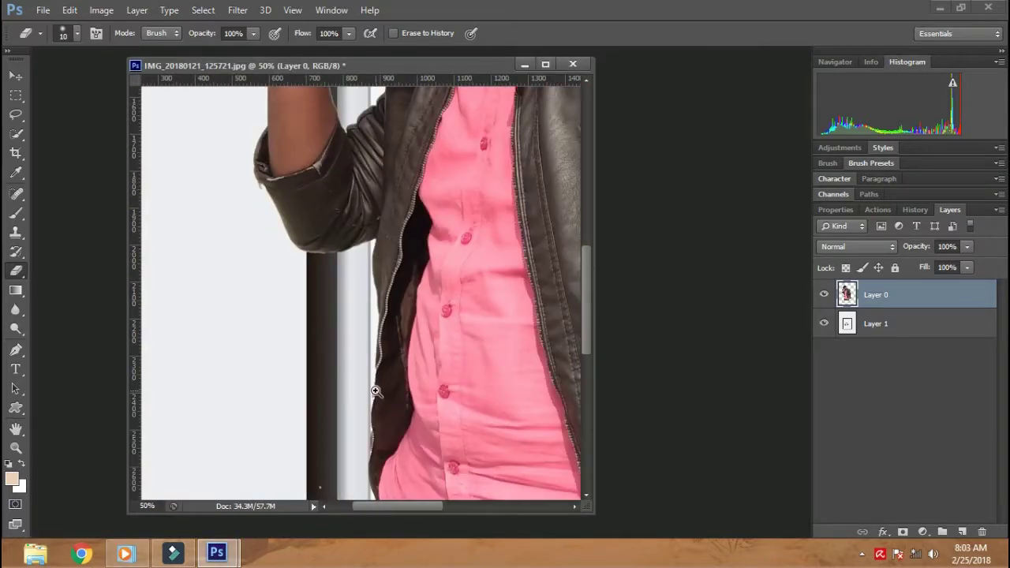
pyautogui.scroll(5, 376, 390)
pyautogui.moveTo(367, 325); pyautogui.dragTo(350, 428)
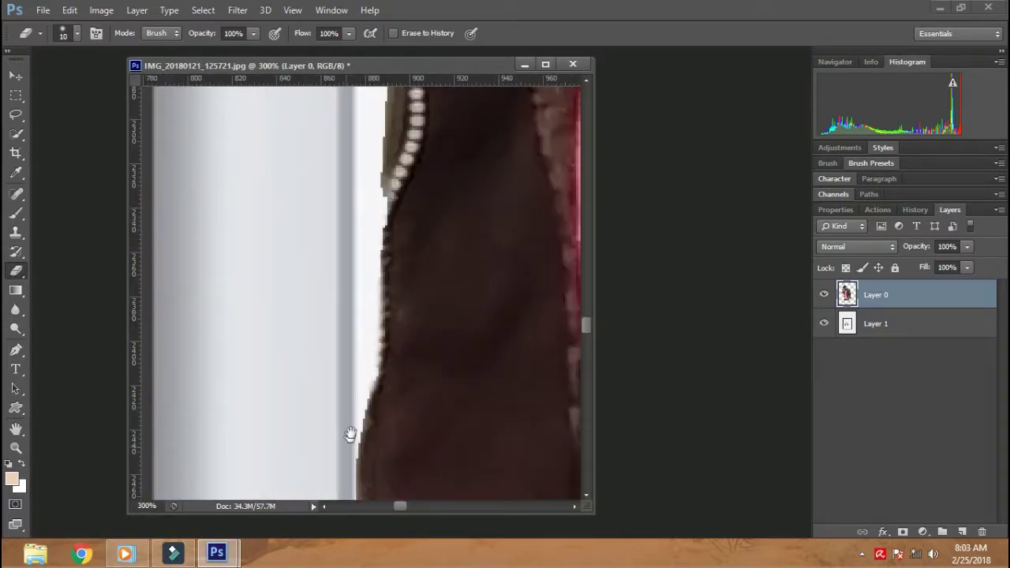
pyautogui.scroll(-2, 350, 428)
pyautogui.moveTo(397, 360); pyautogui.dragTo(395, 473)
pyautogui.scroll(-2, 423, 244)
pyautogui.moveTo(374, 270); pyautogui.dragTo(391, 355)
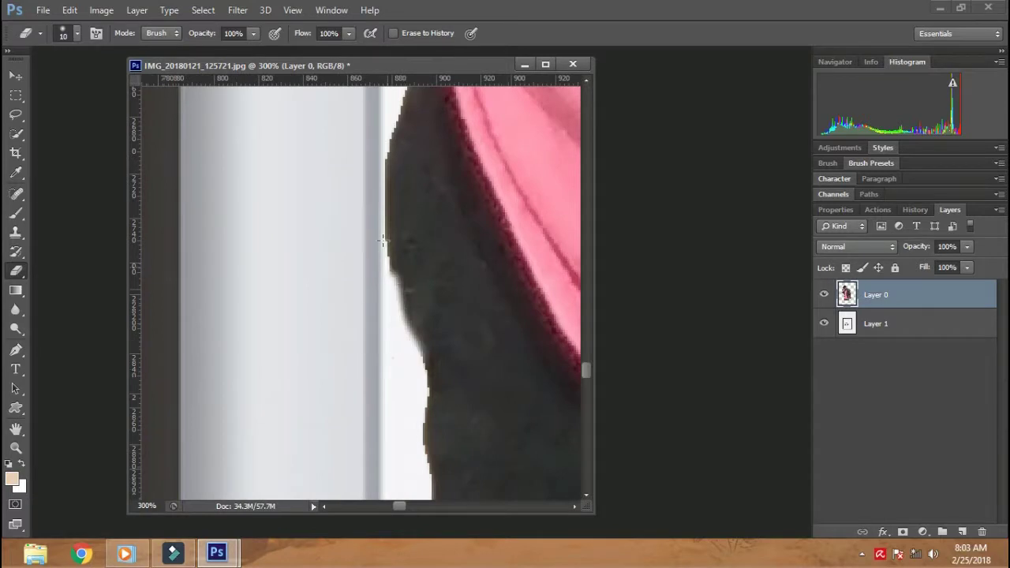
pyautogui.scroll(-2, 401, 412)
pyautogui.moveTo(403, 205); pyautogui.dragTo(383, 440)
pyautogui.scroll(4, 525, 414)
pyautogui.scroll(3, 317, 292)
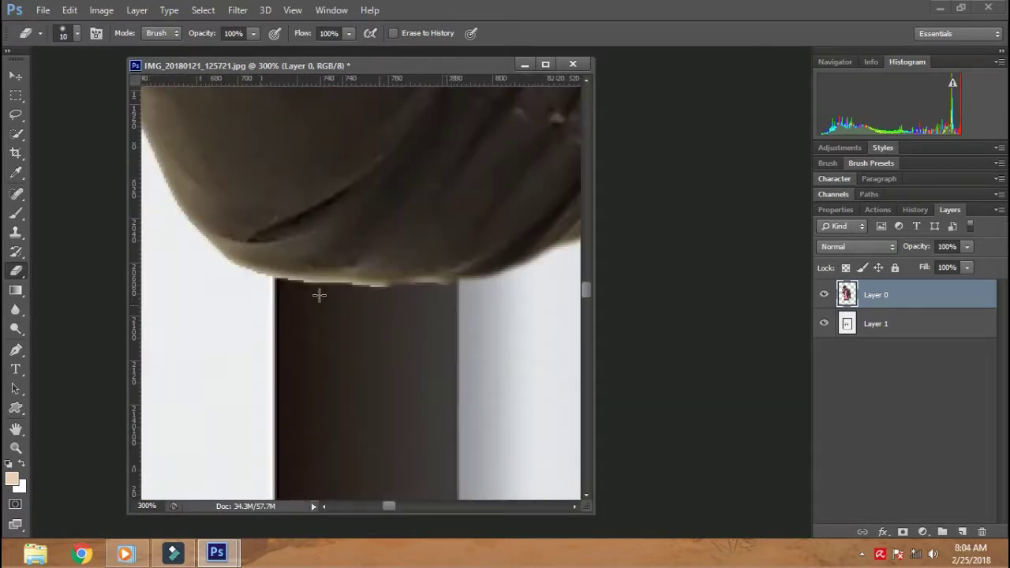
pyautogui.scroll(2, 259, 173)
pyautogui.scroll(2, 458, 424)
pyautogui.scroll(2, 458, 424)
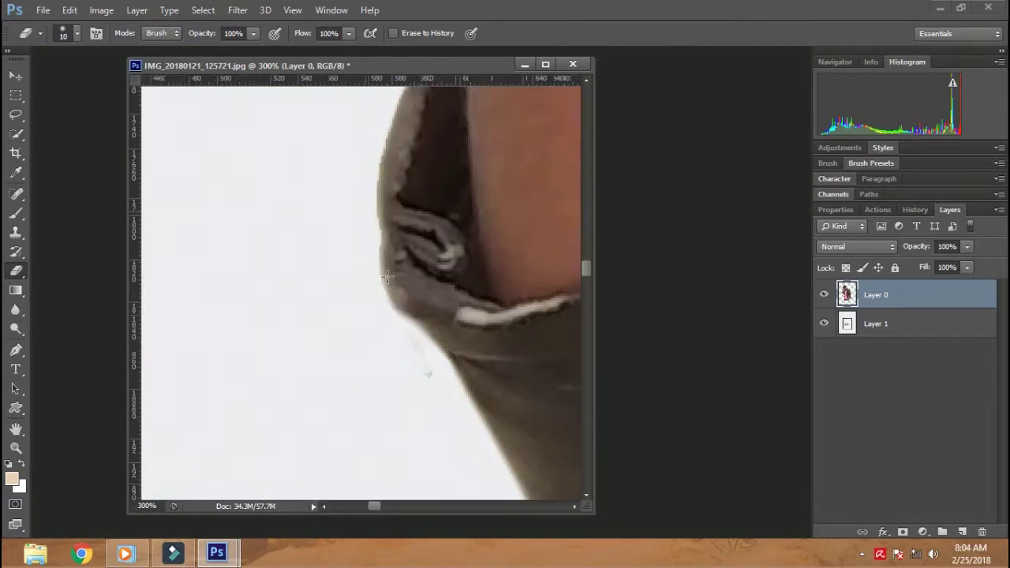
pyautogui.scroll(2, 377, 338)
pyautogui.scroll(2, 485, 391)
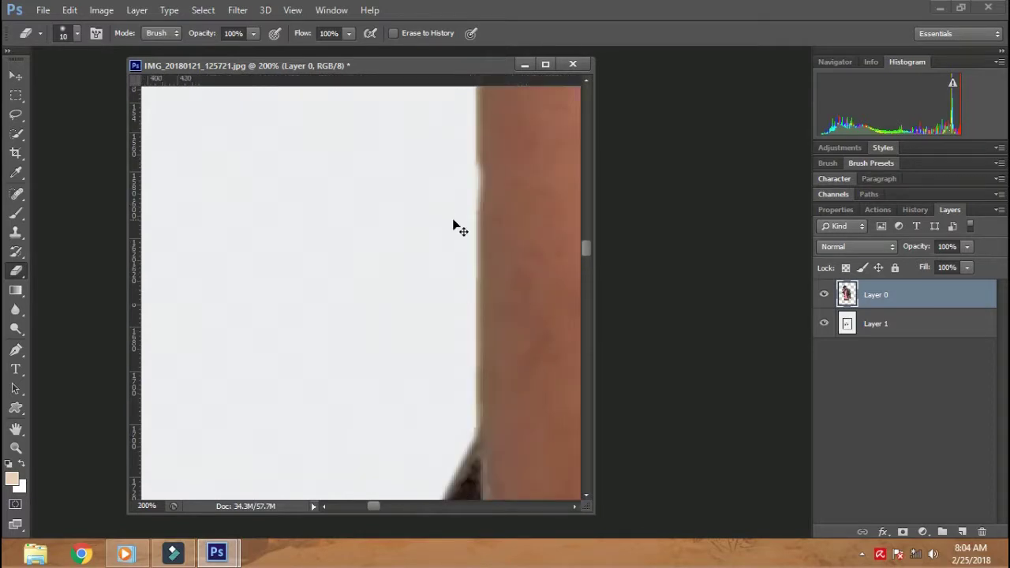
# Zoom in on the forearm and shrink the eraser to about 6 px for the chin and neck
pyautogui.hotkey('ctrl', '-')
pyautogui.hotkey('ctrl', '-')
pyautogui.hotkey('ctrl', '-')
pyautogui.moveTo(421, 229); pyautogui.dragTo(467, 296)
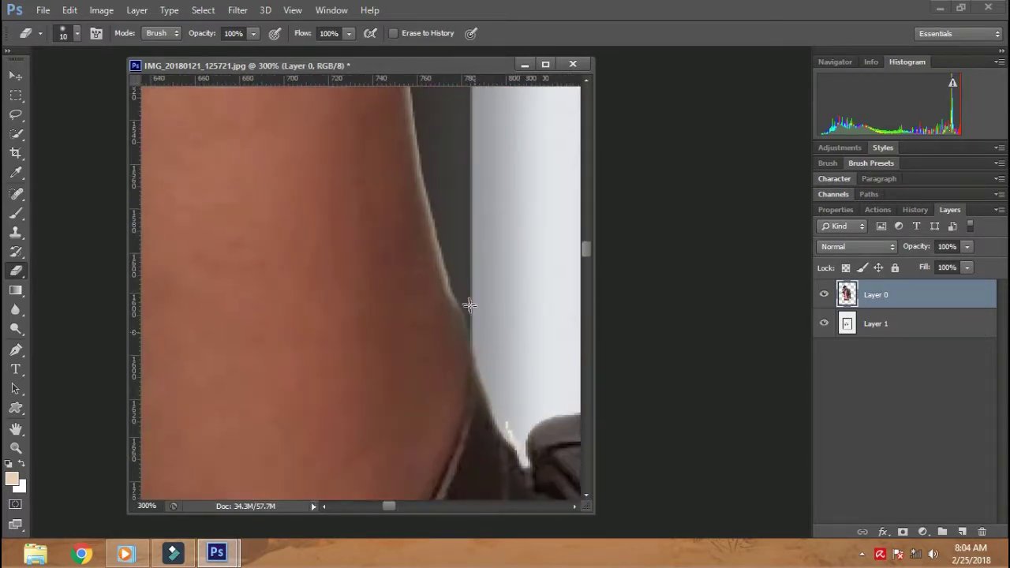
pyautogui.scroll(3, 473, 211)
pyautogui.scroll(-3, 441, 213)
pyautogui.scroll(-3, 430, 331)
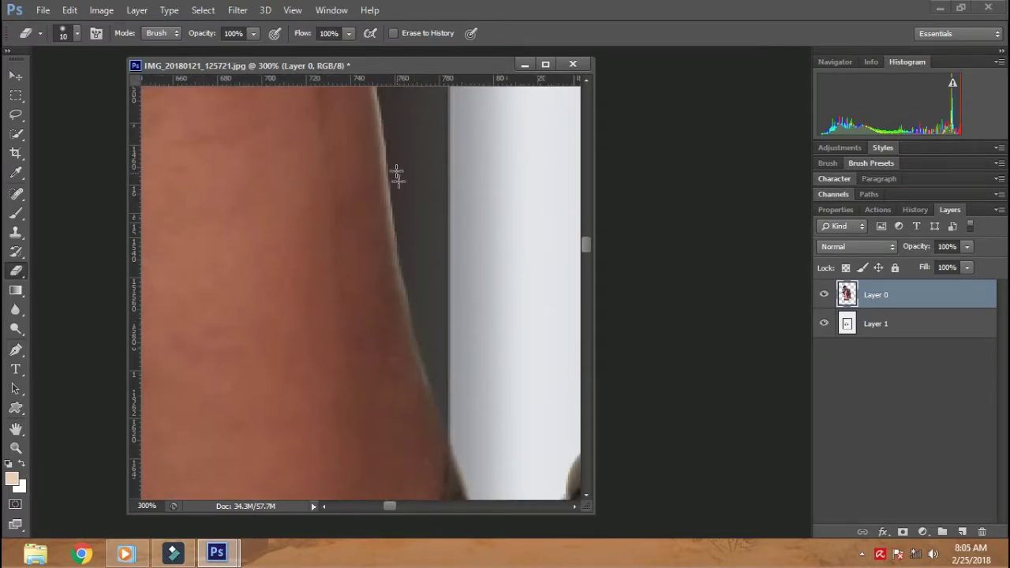
pyautogui.moveTo(397, 175); pyautogui.dragTo(458, 228)
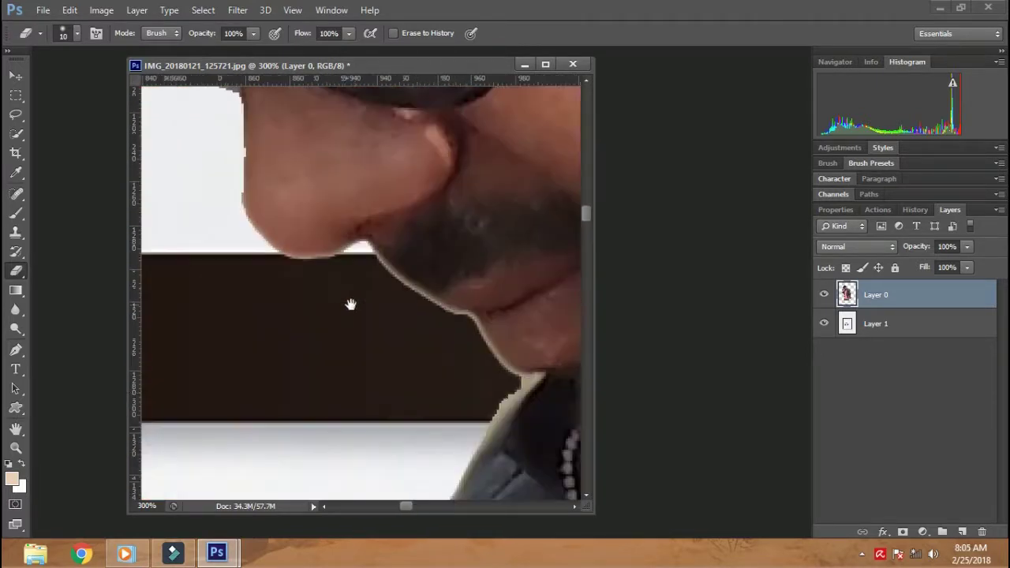
pyautogui.rightClick(458, 351)
pyautogui.press('[')
pyautogui.press('[')
pyautogui.press('[')
pyautogui.click(405, 282)
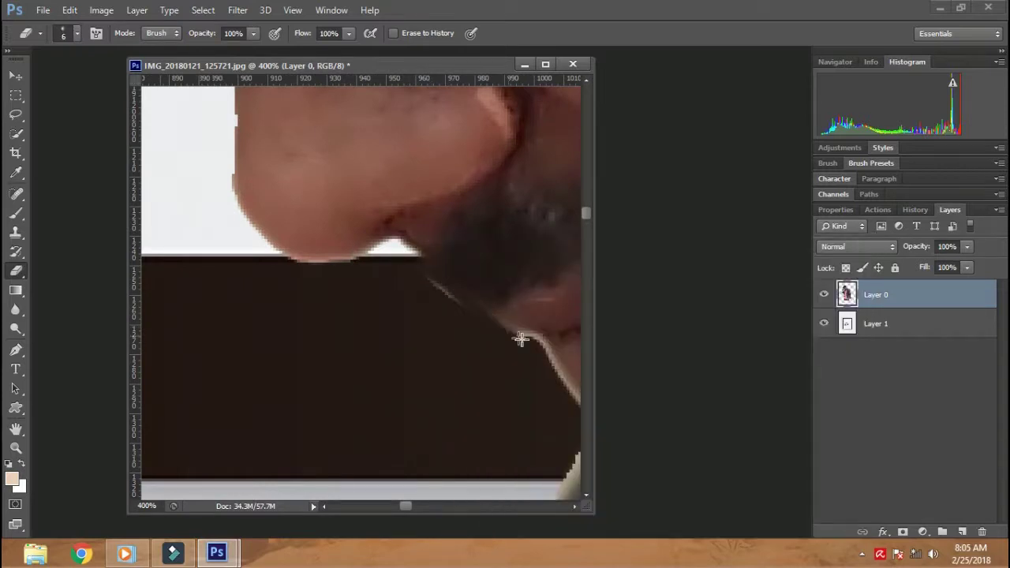
pyautogui.moveTo(355, 274); pyautogui.dragTo(405, 295)
pyautogui.moveTo(446, 375)
pyautogui.mouseDown()
pyautogui.moveTo(480, 240)
pyautogui.moveTo(563, 150)
pyautogui.mouseUp()
pyautogui.moveTo(476, 286); pyautogui.dragTo(476, 183)
# Set the eraser to 4 px for the finest edge cleanup along the jacket and fingers
pyautogui.scroll(-3, 395, 270)
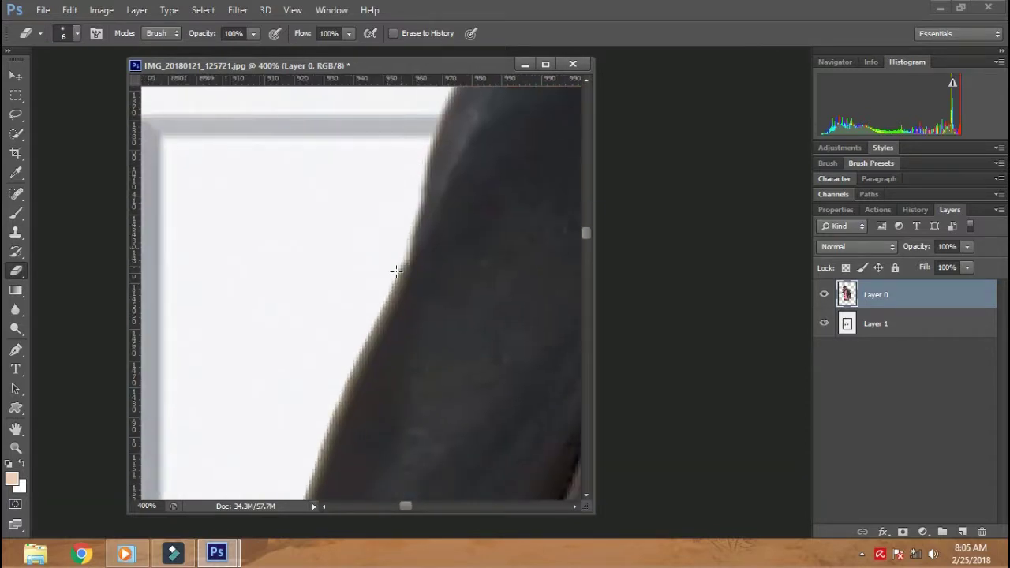
pyautogui.hscroll(-2, 371, 334)
pyautogui.scroll(-3, 491, 117)
pyautogui.hscroll(-2, 435, 113)
pyautogui.scroll(-2, 334, 216)
pyautogui.scroll(-5, 359, 195)
pyautogui.scroll(-3, 359, 195)
pyautogui.scroll(3, 421, 198)
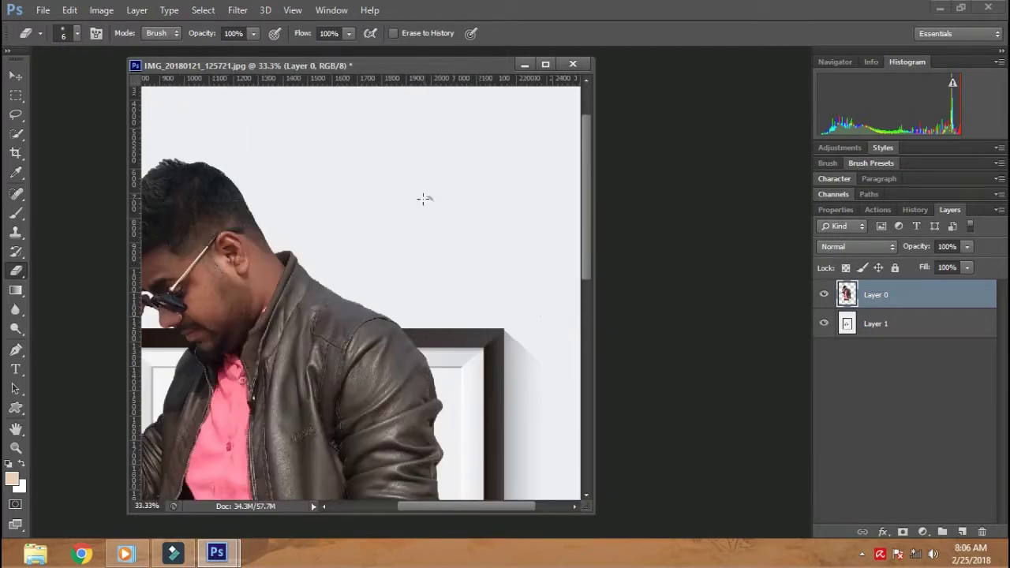
pyautogui.scroll(1, 234, 234)
pyautogui.scroll(6, 233, 234)
pyautogui.rightClick(438, 230)
pyautogui.write('4')
pyautogui.press('Return')
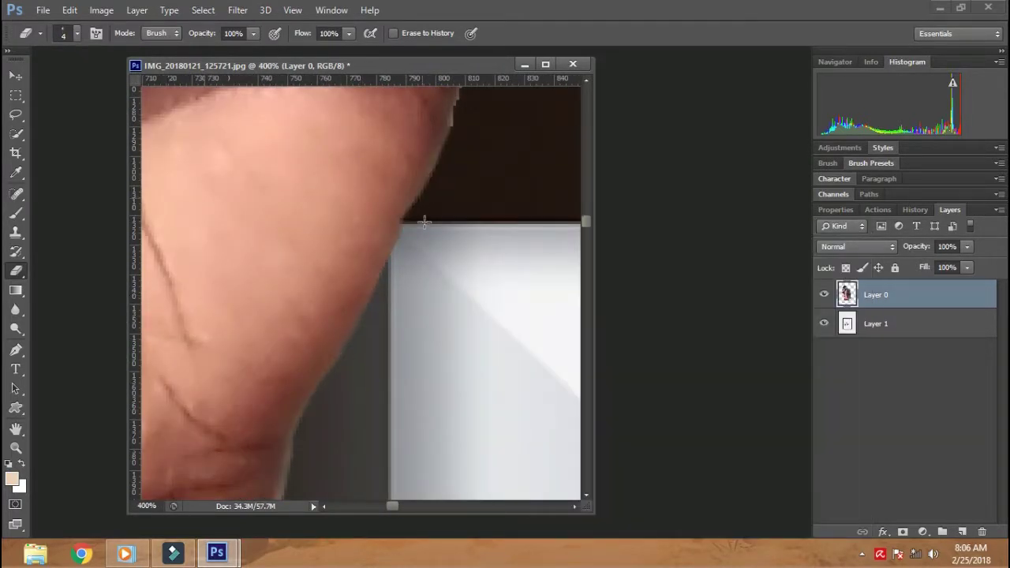
pyautogui.scroll(-3, 410, 284)
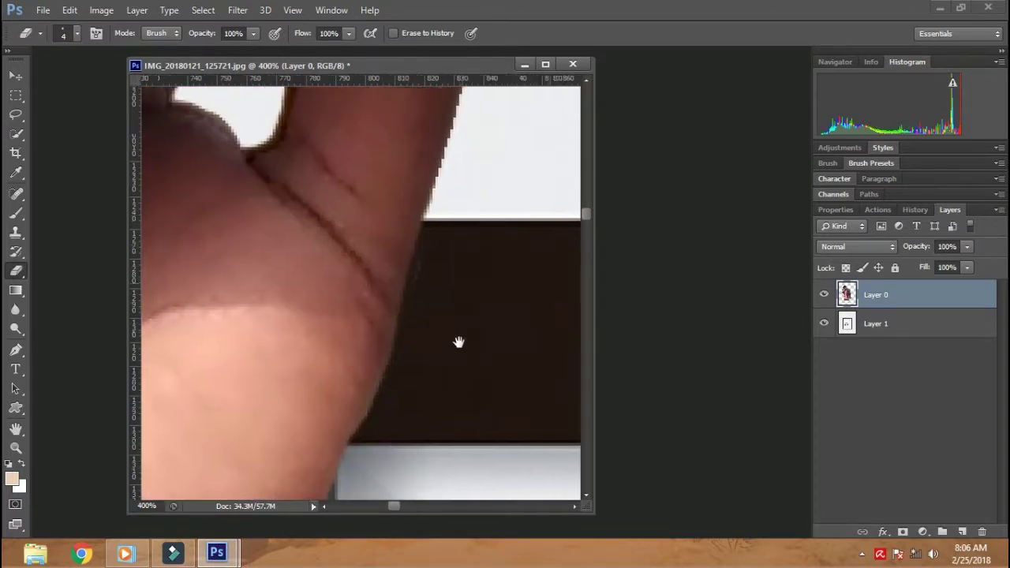
pyautogui.scroll(3, 469, 154)
pyautogui.scroll(3, 440, 333)
pyautogui.scroll(-3, 439, 334)
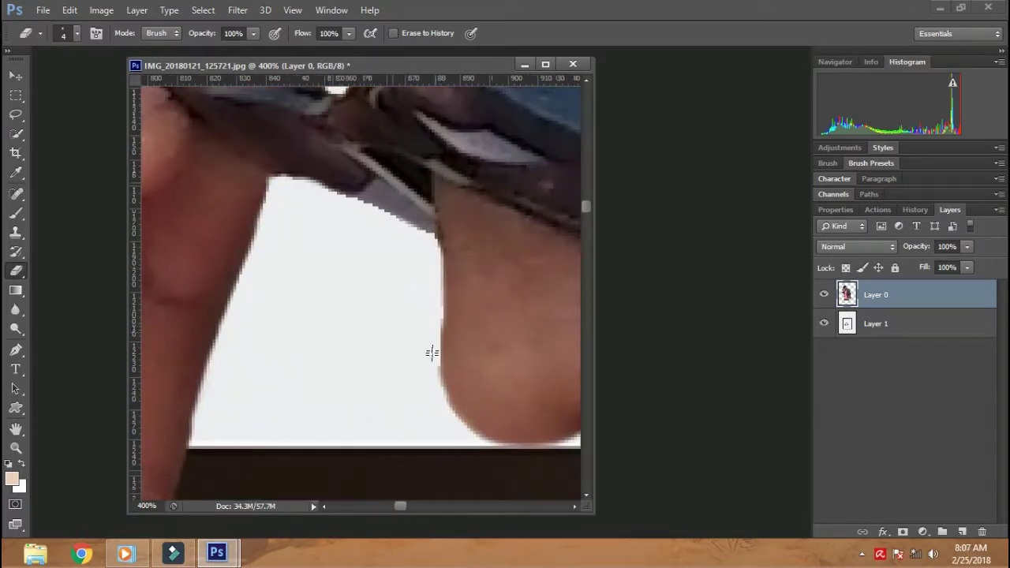
pyautogui.scroll(3, 431, 351)
pyautogui.scroll(3, 484, 275)
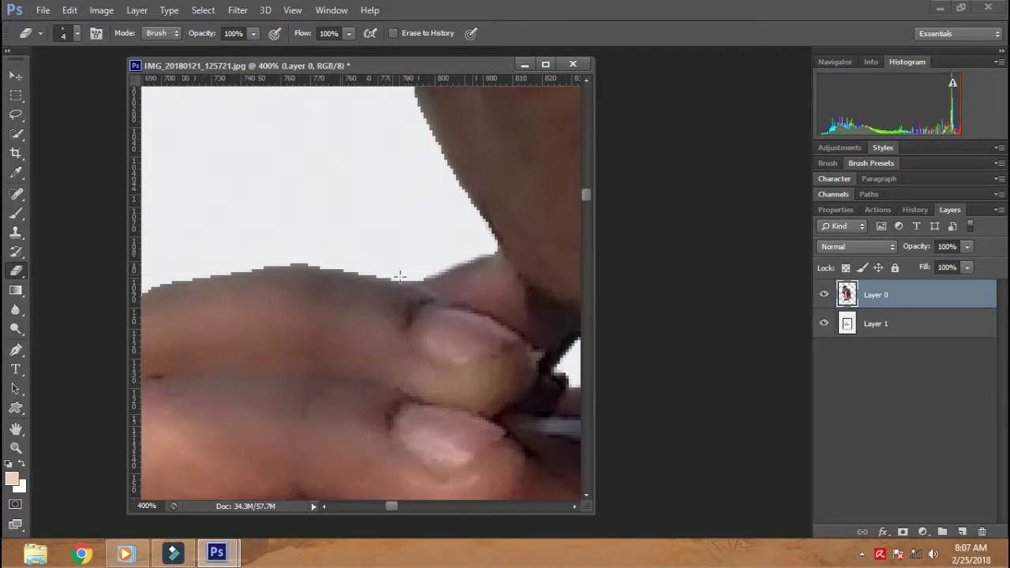
pyautogui.scroll(3, 395, 277)
pyautogui.hscroll(-3, 434, 232)
# Fit the image, zoom in on the man's head, and open Liquify (Shift+Ctrl+X)
pyautogui.hotkey('ctrl', '0')
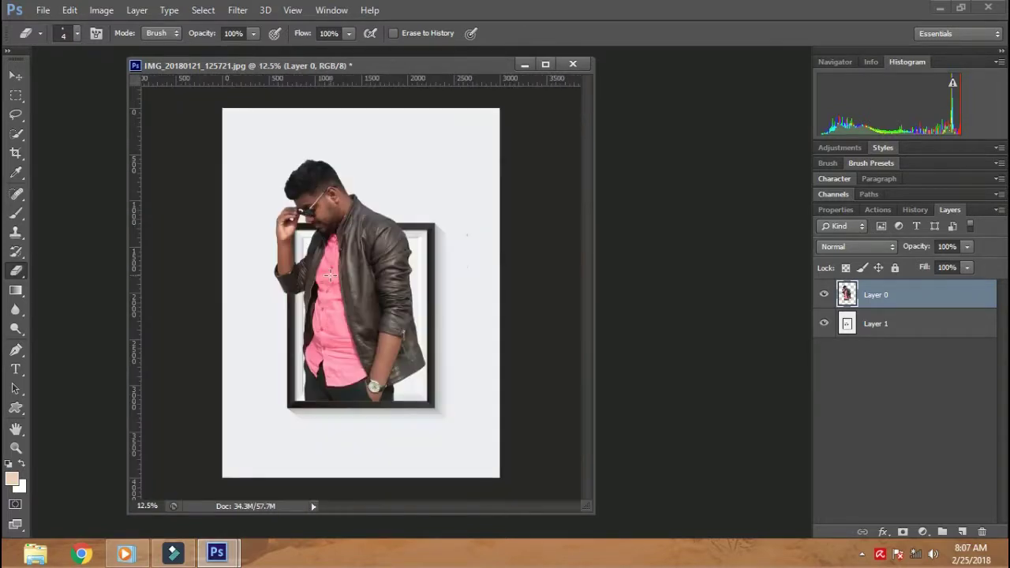
pyautogui.click(325, 218)
pyautogui.click(326, 217)
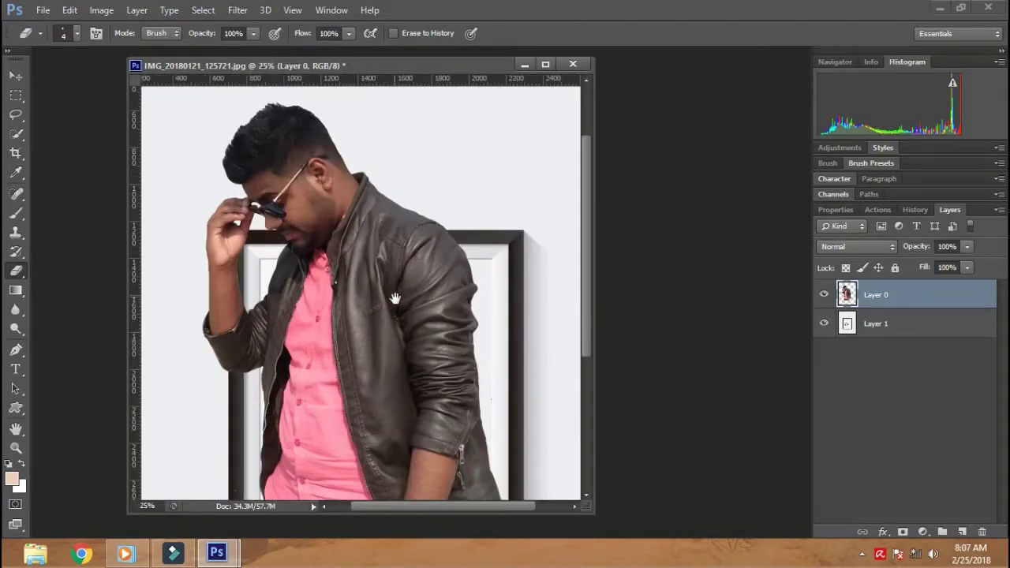
pyautogui.moveTo(339, 290); pyautogui.dragTo(339, 249)
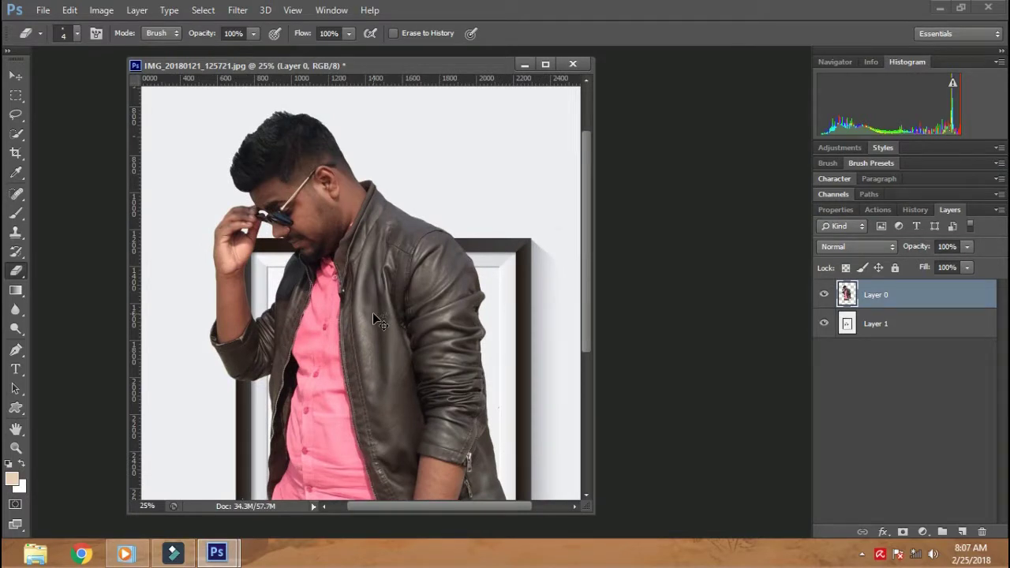
pyautogui.hotkey('shift', 'ctrl', 'x')
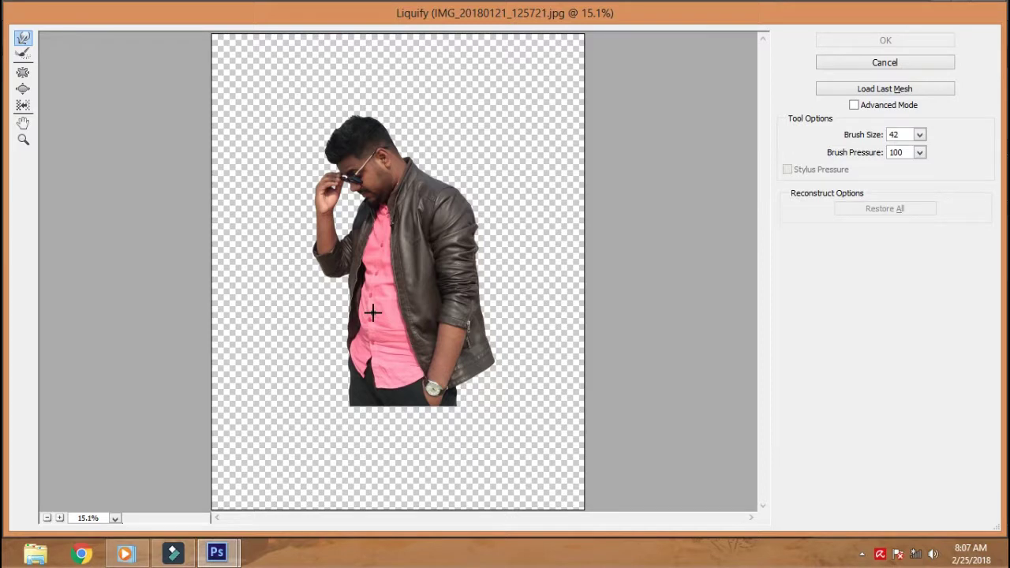
# Push the hair outline upward into a taller quiff with a large Forward Warp brush
pyautogui.scroll(3, 346, 148)
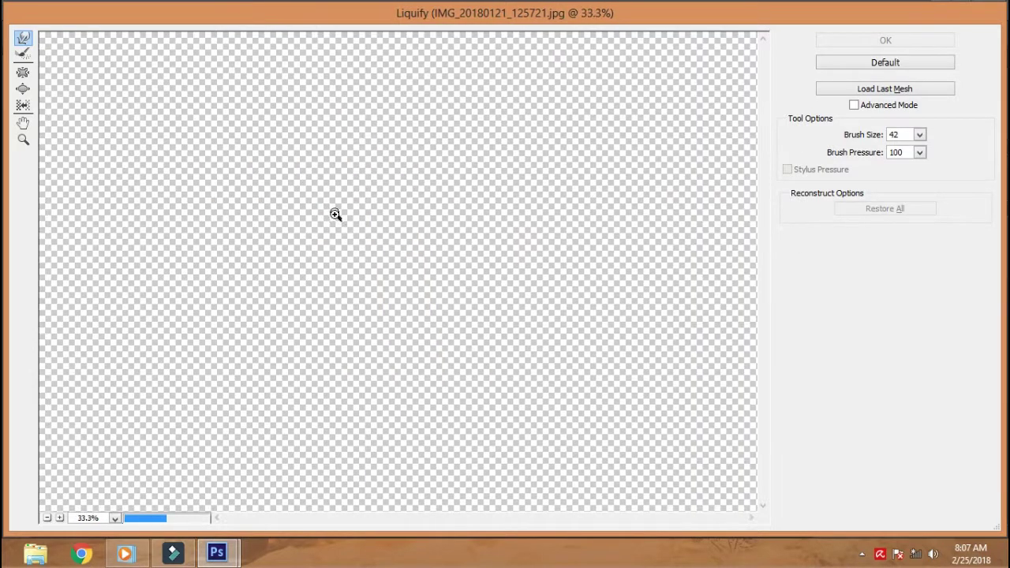
pyautogui.scroll(1, 334, 214)
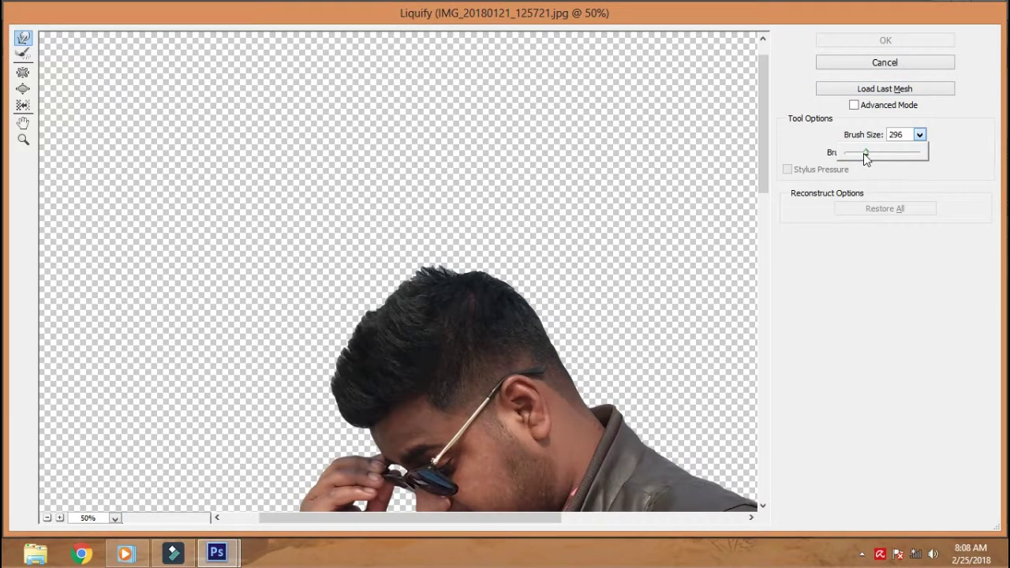
pyautogui.click(353, 298)
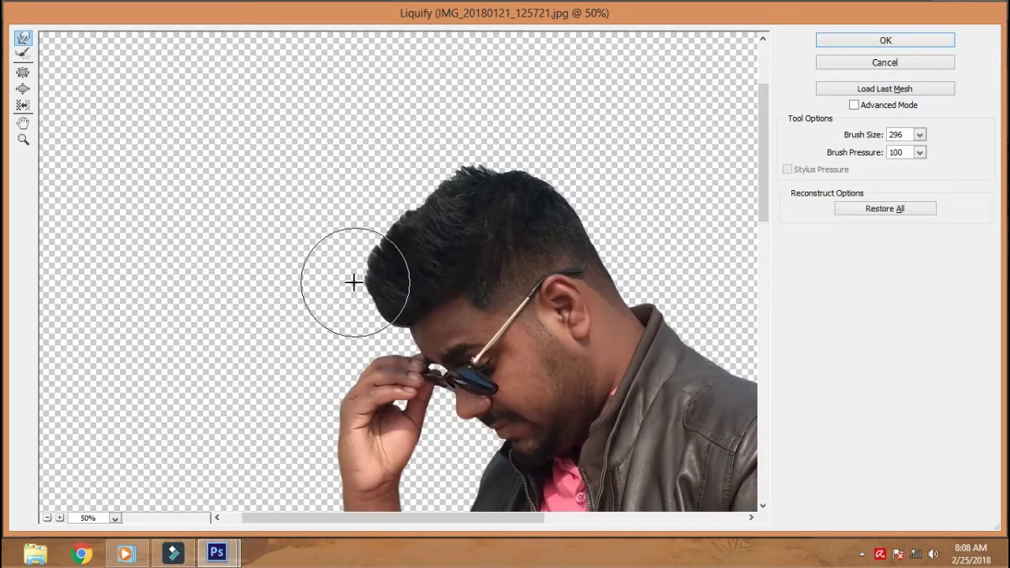
pyautogui.moveTo(430, 188)
pyautogui.mouseDown()
pyautogui.moveTo(412, 184)
pyautogui.moveTo(500, 156)
pyautogui.moveTo(556, 170)
pyautogui.moveTo(497, 151)
pyautogui.moveTo(572, 189)
pyautogui.moveTo(560, 171)
pyautogui.moveTo(584, 233)
pyautogui.mouseUp()
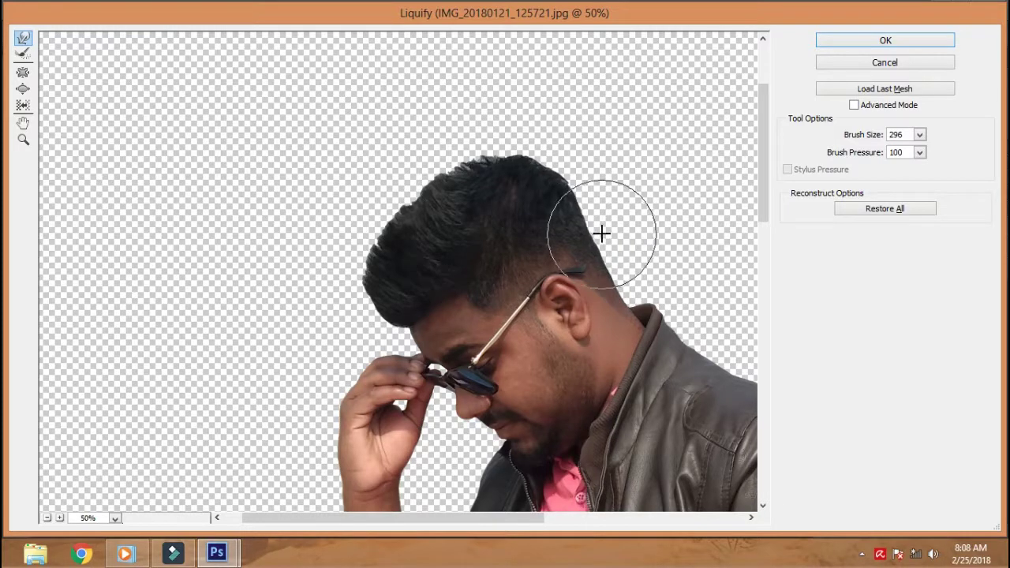
# Adjust the warp brush size, review the head, and apply the Liquify reshape
pyautogui.click(919, 134)
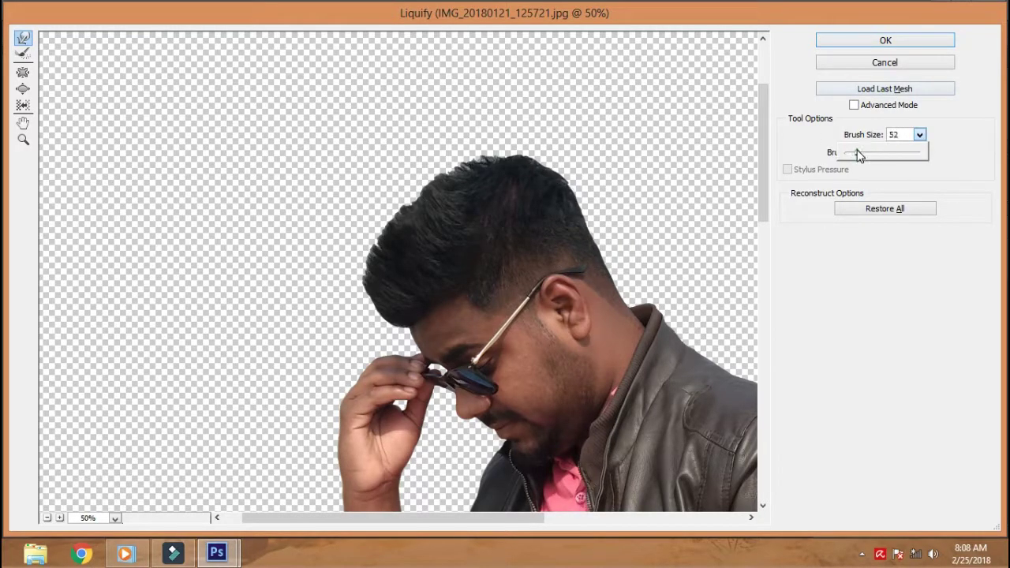
pyautogui.click(508, 151)
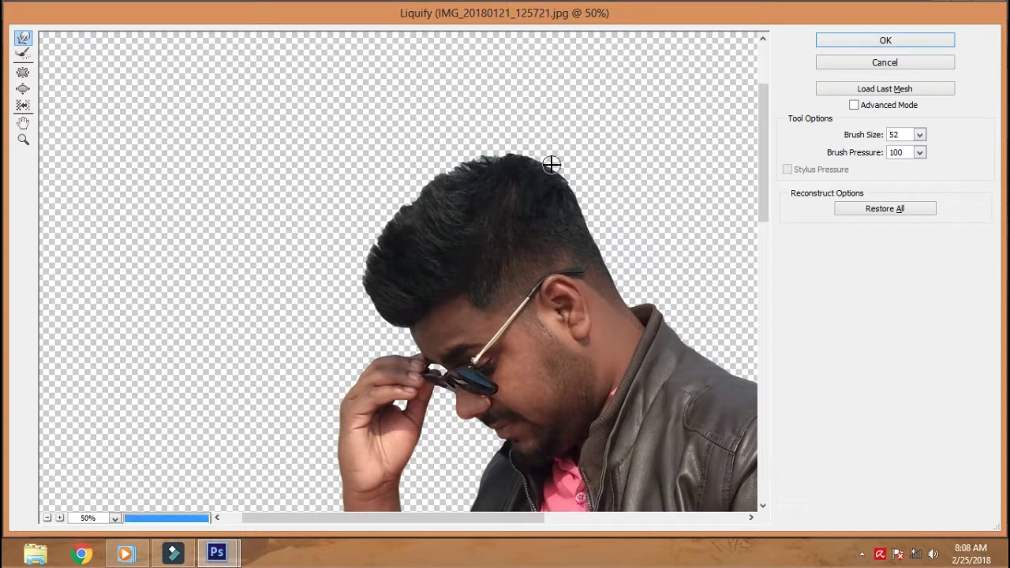
pyautogui.scroll(-2, 552, 226)
pyautogui.click(918, 134)
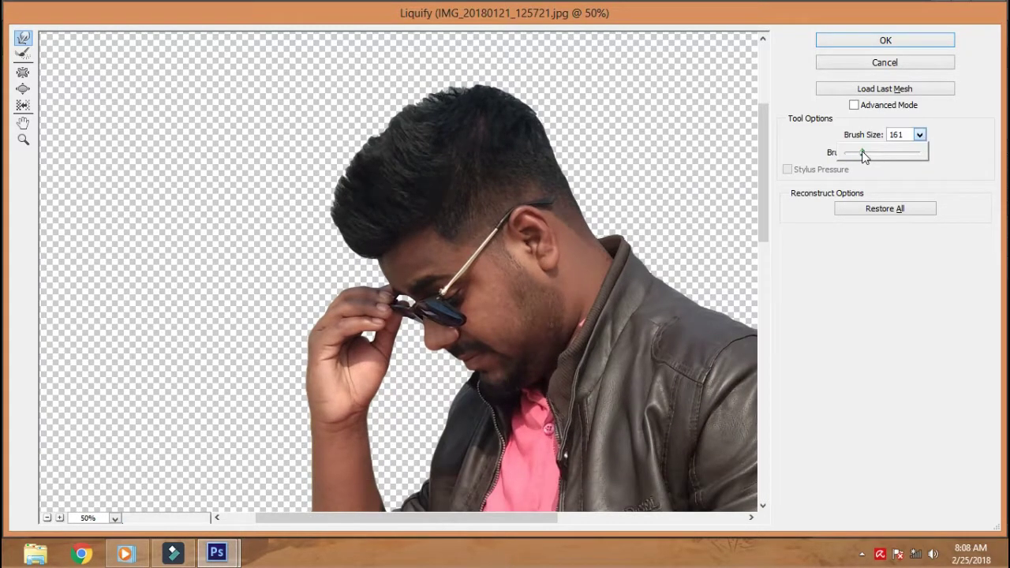
pyautogui.click(332, 172)
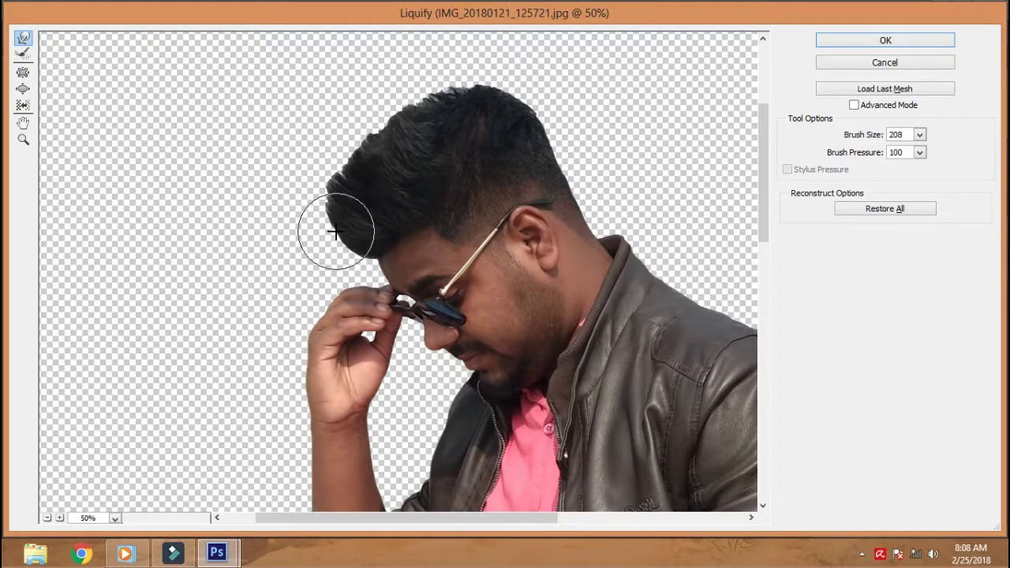
pyautogui.moveTo(591, 222); pyautogui.dragTo(517, 169)
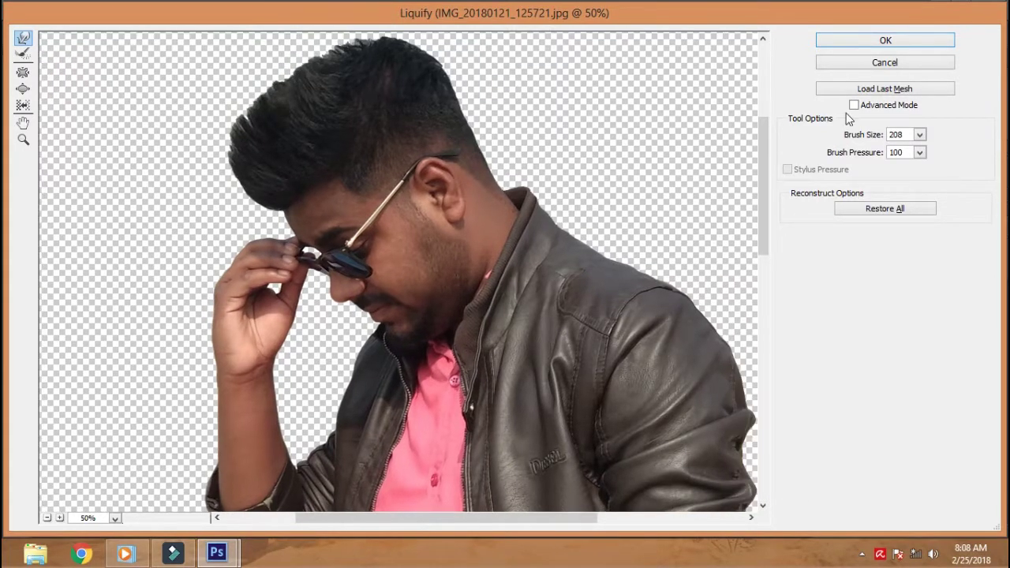
pyautogui.click(856, 40)
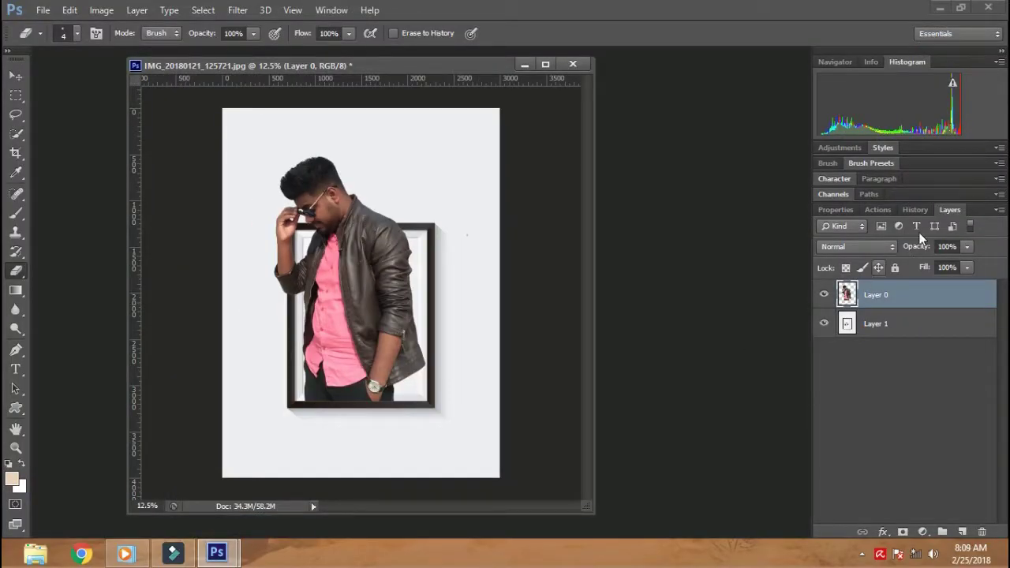
# Return to the post-Liquify history state and Quick Select the jacket body
pyautogui.click(914, 210)
pyautogui.click(864, 517)
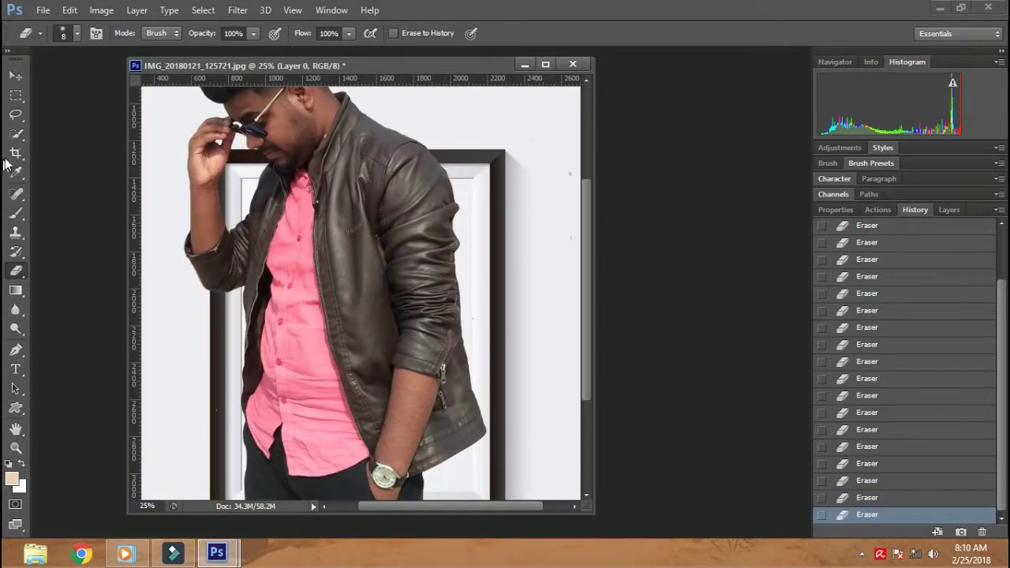
pyautogui.click(16, 133)
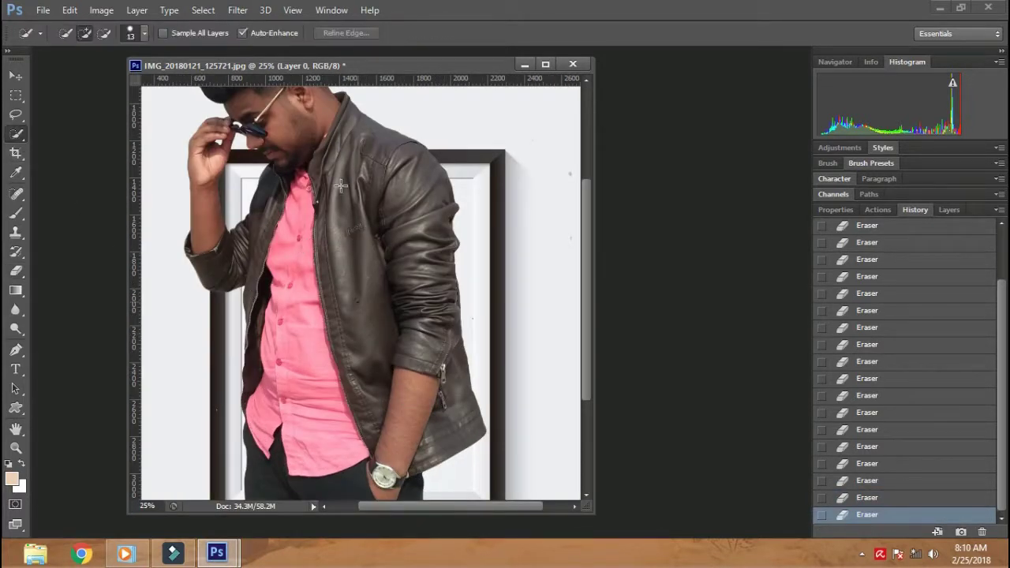
pyautogui.moveTo(331, 156)
pyautogui.mouseDown()
pyautogui.moveTo(350, 116)
pyautogui.moveTo(406, 182)
pyautogui.mouseUp()
pyautogui.click(449, 425)
pyautogui.moveTo(455, 414)
pyautogui.mouseDown()
pyautogui.moveTo(397, 439)
pyautogui.moveTo(398, 476)
pyautogui.mouseUp()
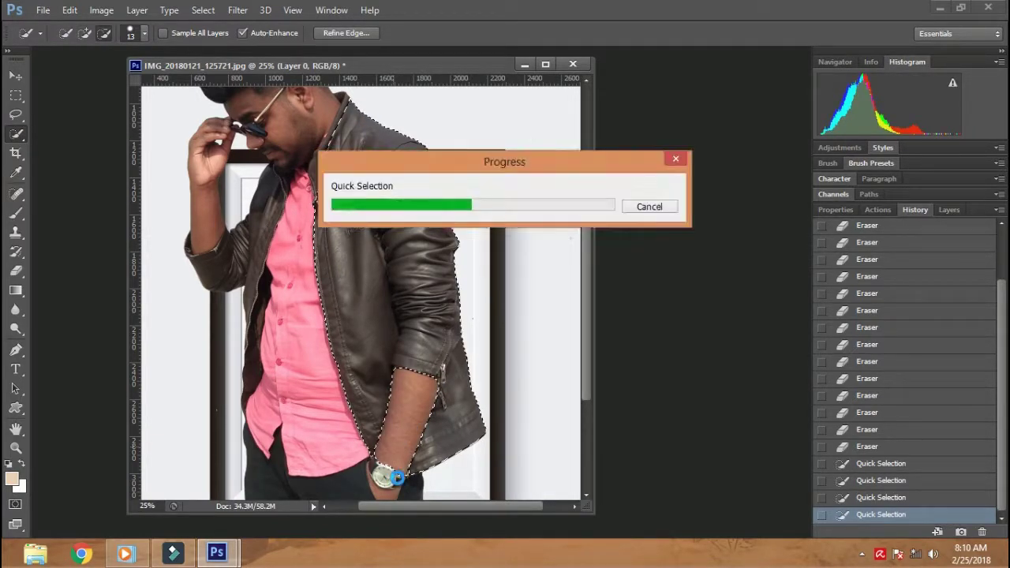
# Extend the selection along the wrist, sleeves, shirt edge and raised arm
pyautogui.scroll(2, 397, 476)
pyautogui.scroll(2, 387, 442)
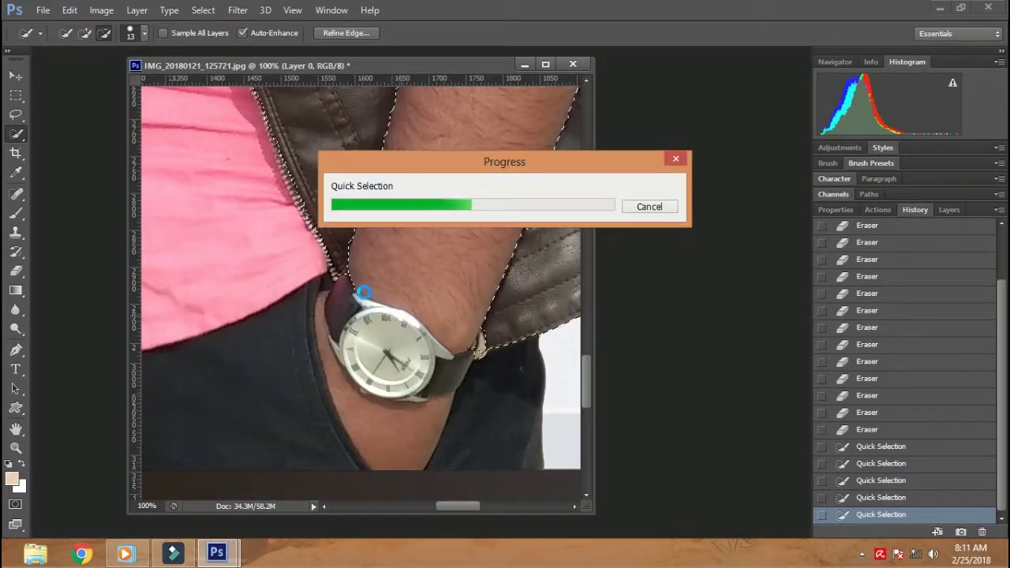
pyautogui.scroll(3, 466, 227)
pyautogui.click(473, 227)
pyautogui.click(313, 184)
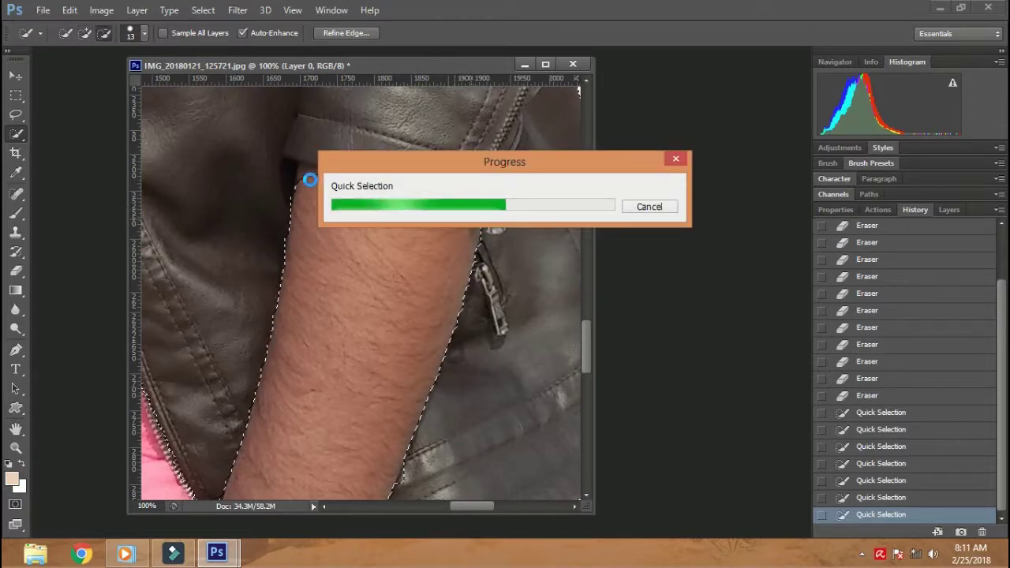
pyautogui.click(332, 176)
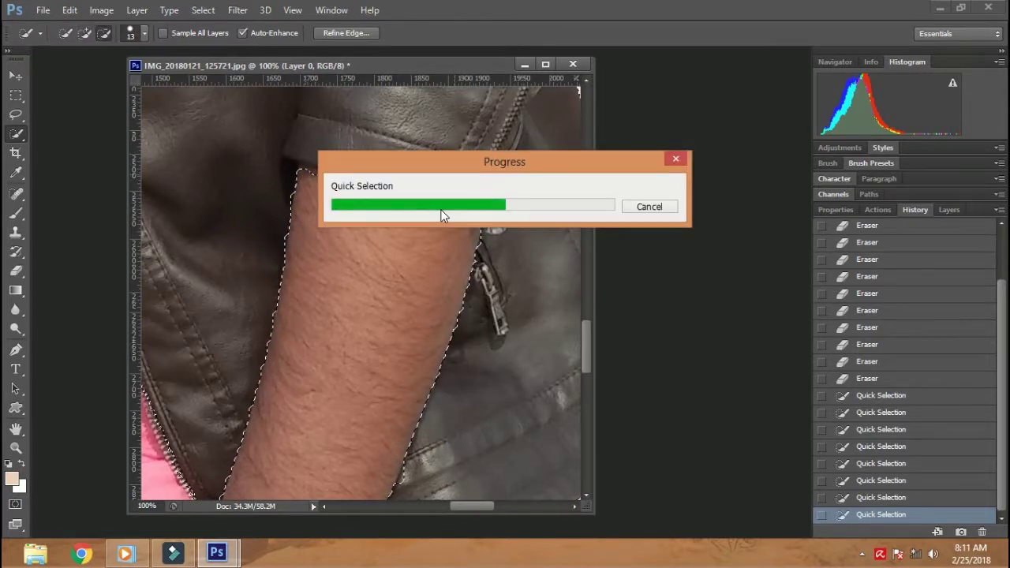
pyautogui.scroll(-2, 442, 216)
pyautogui.click(265, 174)
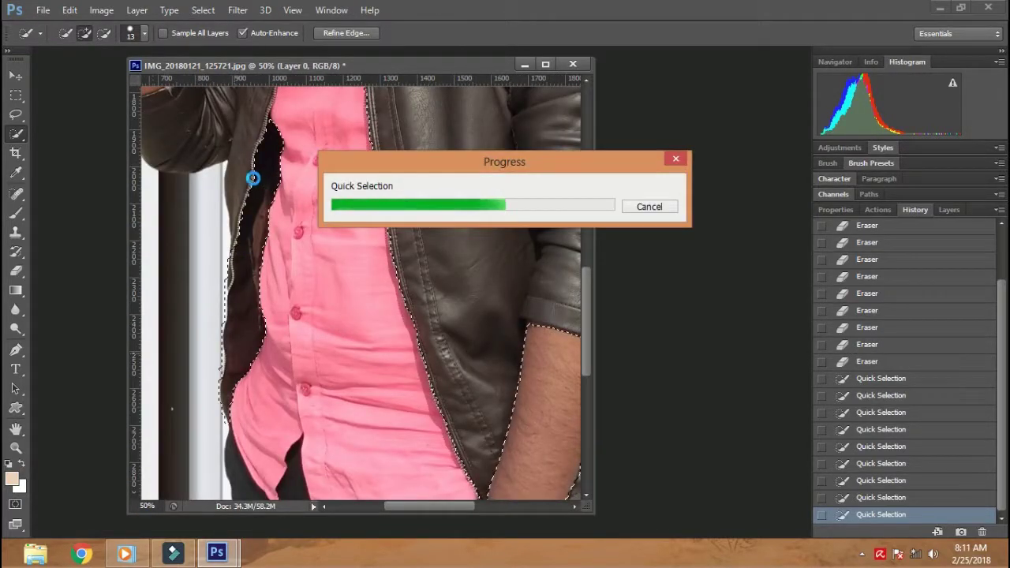
pyautogui.scroll(2, 252, 178)
pyautogui.scroll(1, 260, 189)
pyautogui.click(237, 199)
pyautogui.click(255, 231)
pyautogui.scroll(1, 158, 198)
pyautogui.hscroll(-1, 158, 198)
# Add the area near the hand and the jacket collar to the selection
pyautogui.click(223, 228)
pyautogui.scroll(3, 261, 271)
pyautogui.hscroll(1, 261, 270)
pyautogui.scroll(1, 261, 270)
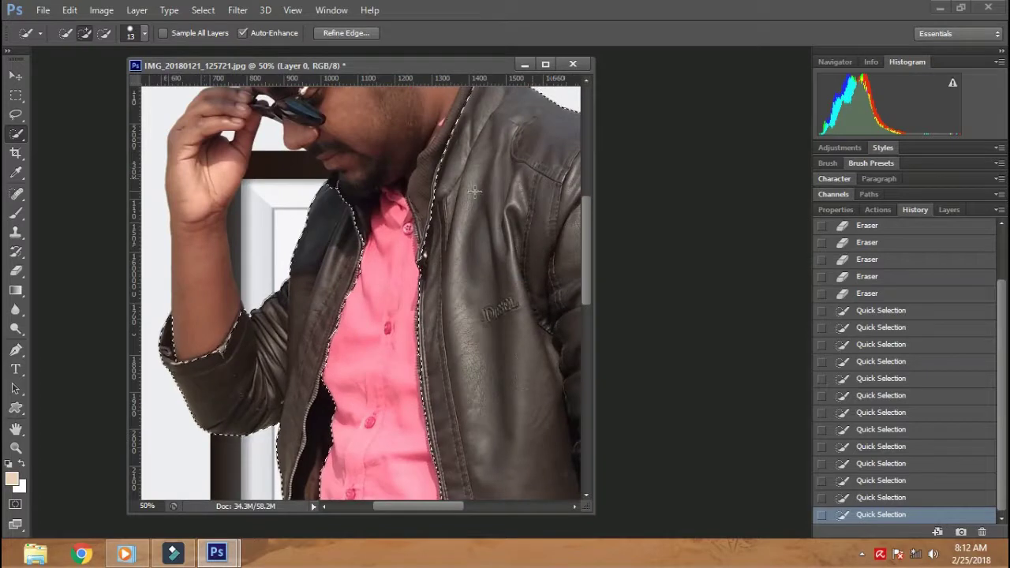
pyautogui.click(474, 133)
pyautogui.scroll(2, 473, 133)
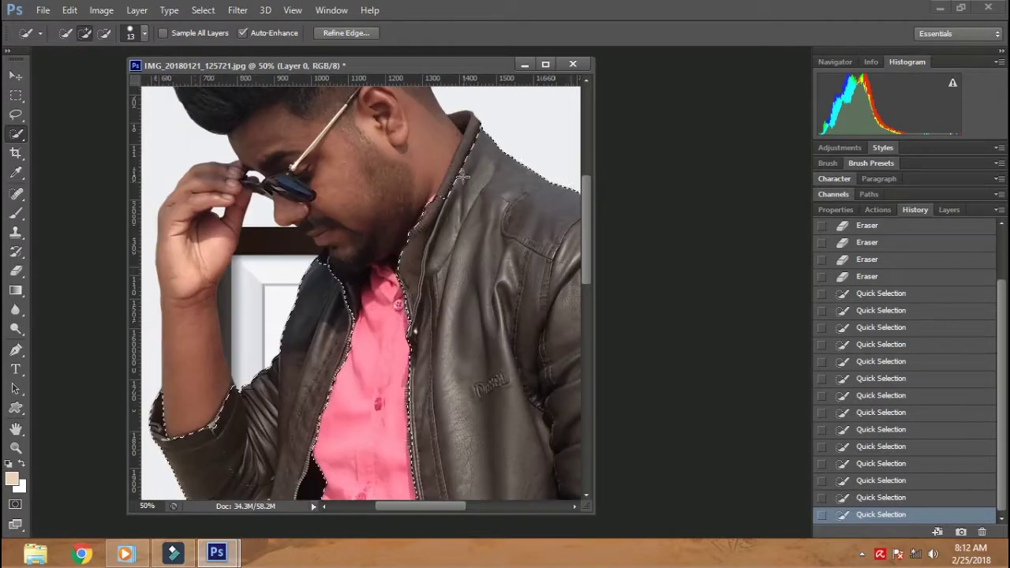
pyautogui.click(461, 119)
pyautogui.click(482, 149)
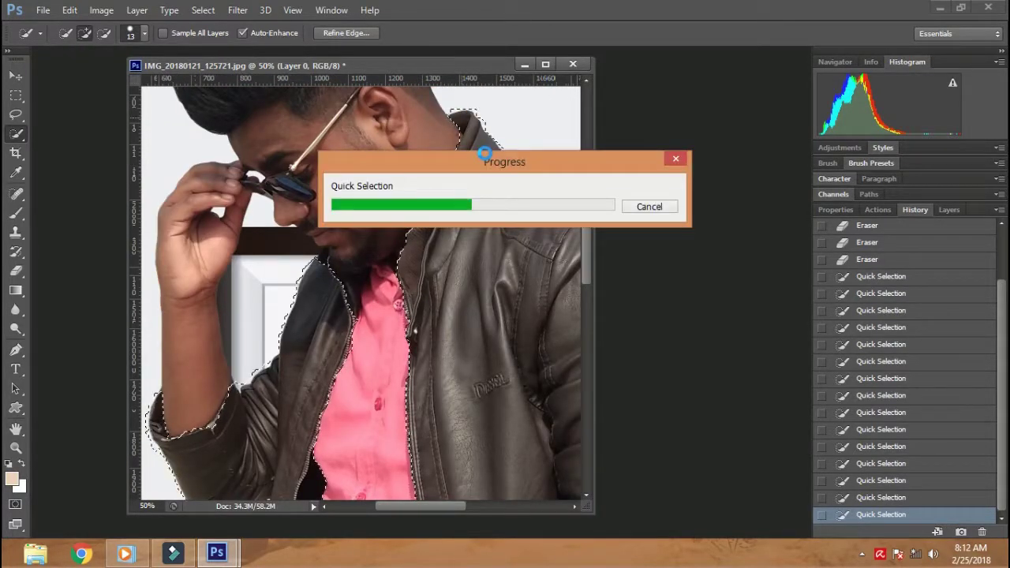
pyautogui.hotkey('ctrl', '0')
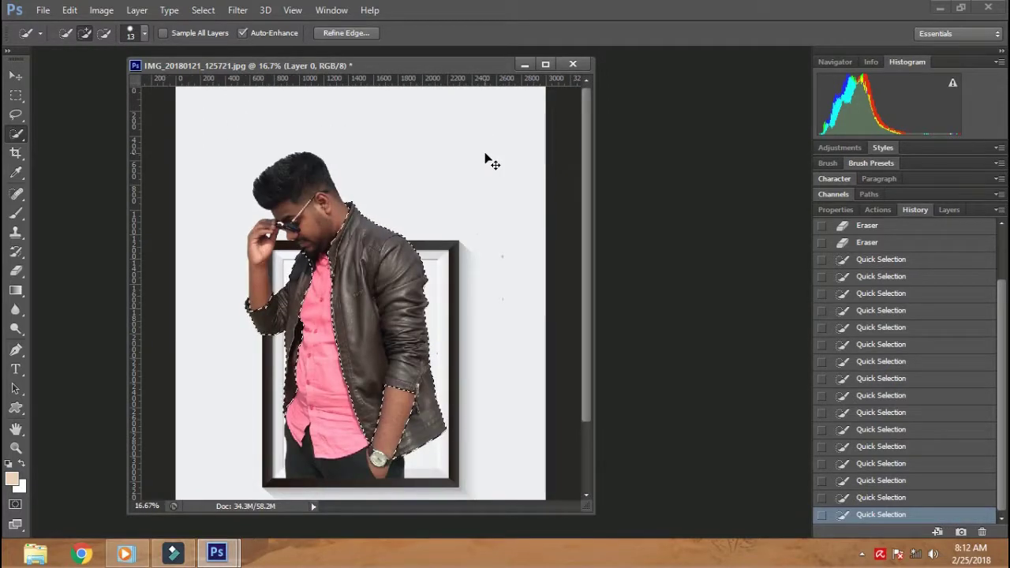
pyautogui.hotkey('ctrl', 'm')
# Darken the jacket with Curves, then recolour it purple with Hue -54, Saturation +76
pyautogui.moveTo(781, 233); pyautogui.dragTo(781, 253)
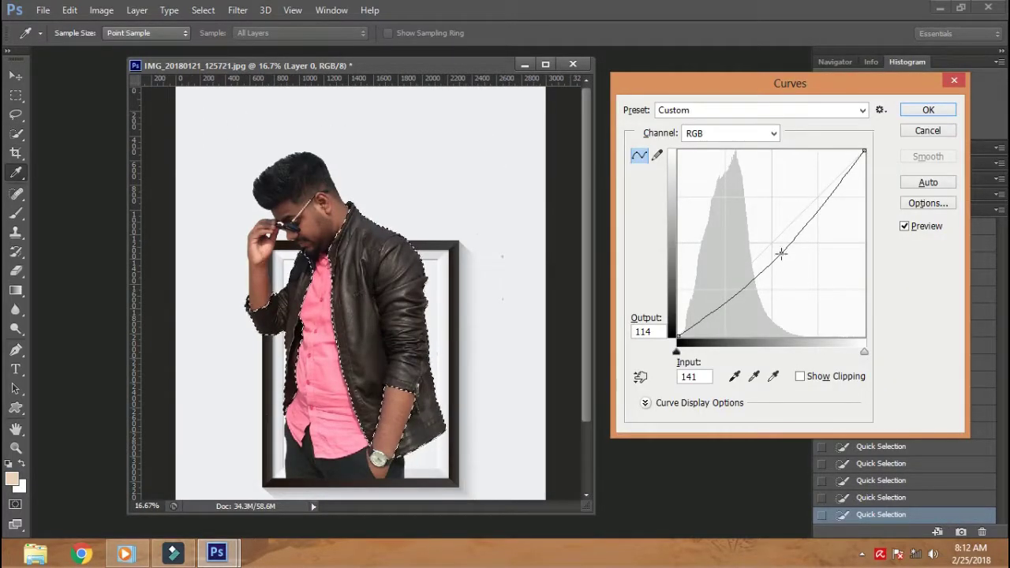
pyautogui.click(915, 112)
pyautogui.hotkey('ctrl', 'u')
pyautogui.moveTo(719, 250); pyautogui.dragTo(760, 250)
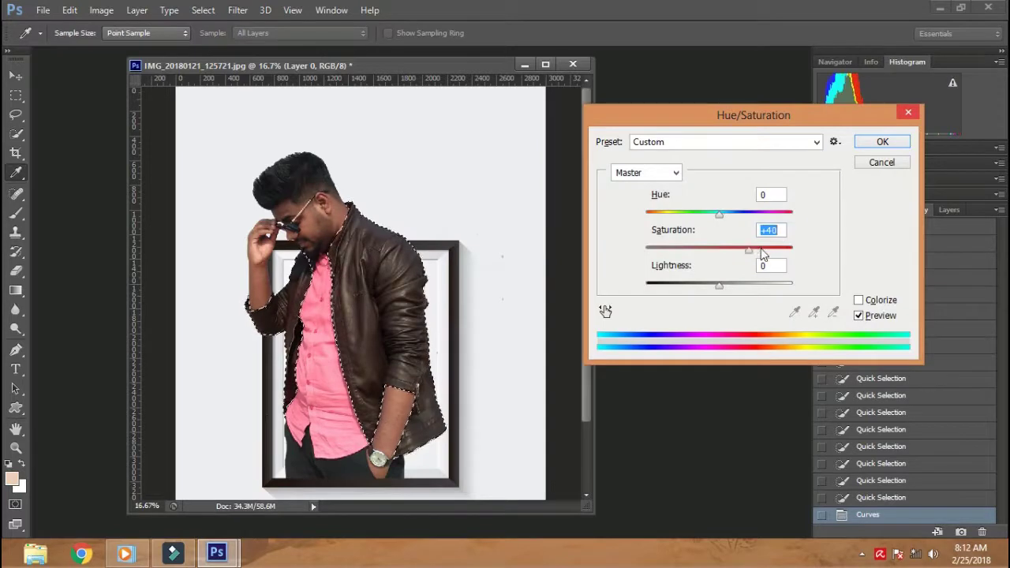
pyautogui.moveTo(718, 213); pyautogui.dragTo(645, 213)
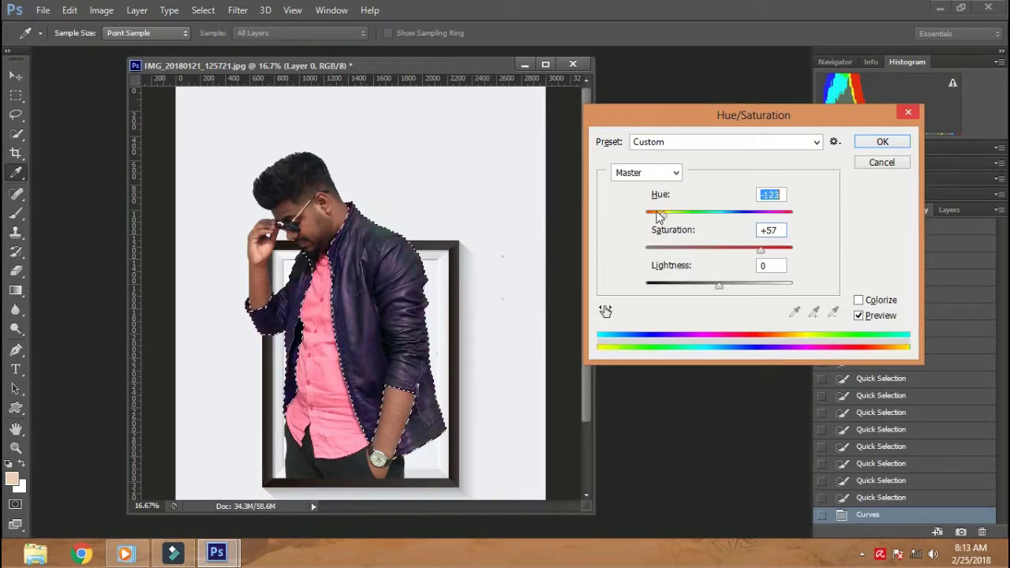
pyautogui.moveTo(609, 216)
pyautogui.mouseDown()
pyautogui.moveTo(751, 226)
pyautogui.moveTo(777, 254)
pyautogui.mouseUp()
pyautogui.moveTo(750, 213); pyautogui.dragTo(643, 207)
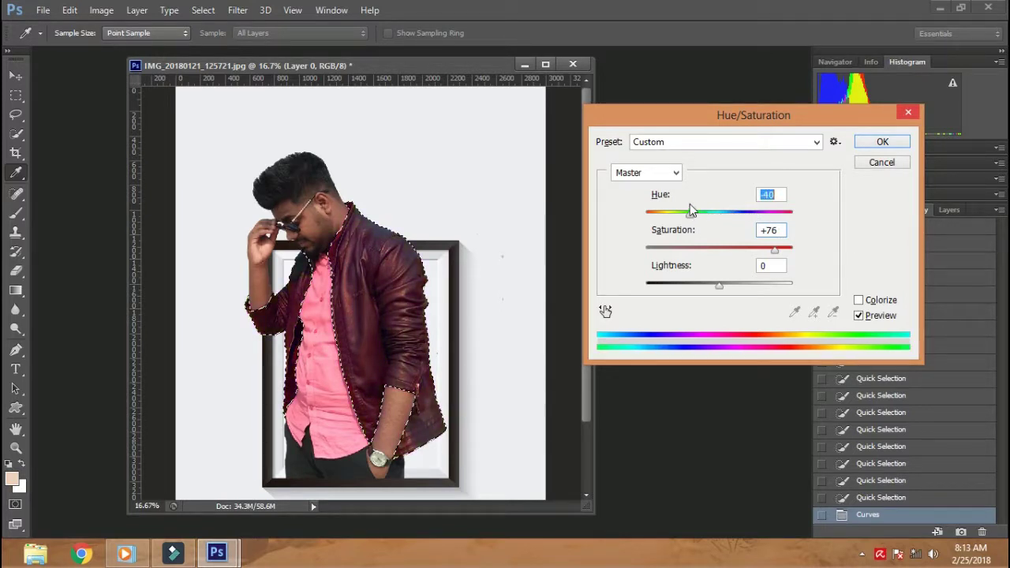
pyautogui.moveTo(643, 207); pyautogui.dragTo(685, 226)
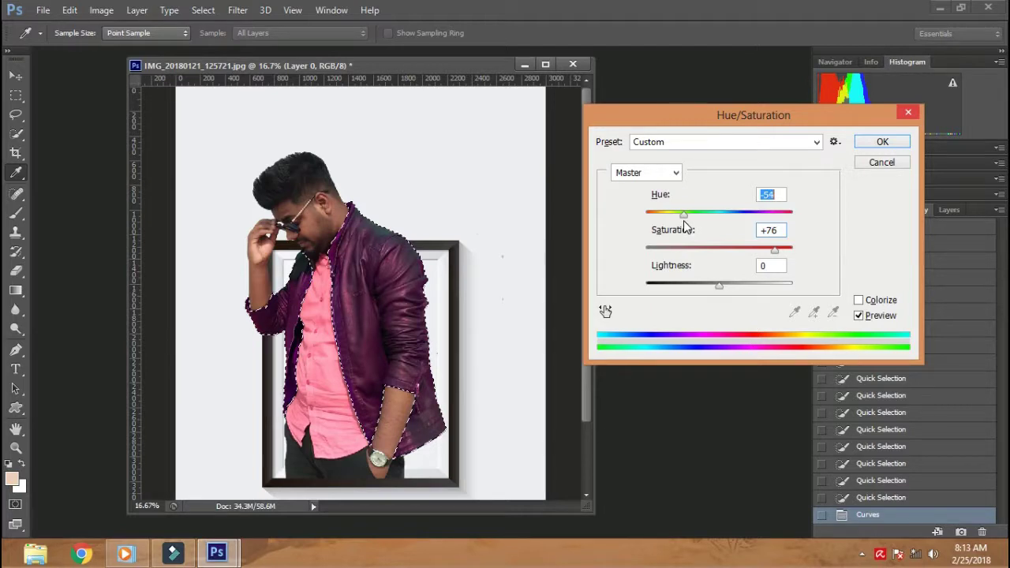
pyautogui.click(882, 142)
# Deselect the jacket and zoom in to inspect the collar edge
pyautogui.click(21, 100)
pyautogui.hotkey('ctrl', 'd')
pyautogui.hotkey('ctrl', '-')
pyautogui.hotkey('ctrl', '-')
pyautogui.hotkey('ctrl', '+')
pyautogui.scroll(3, 344, 303)
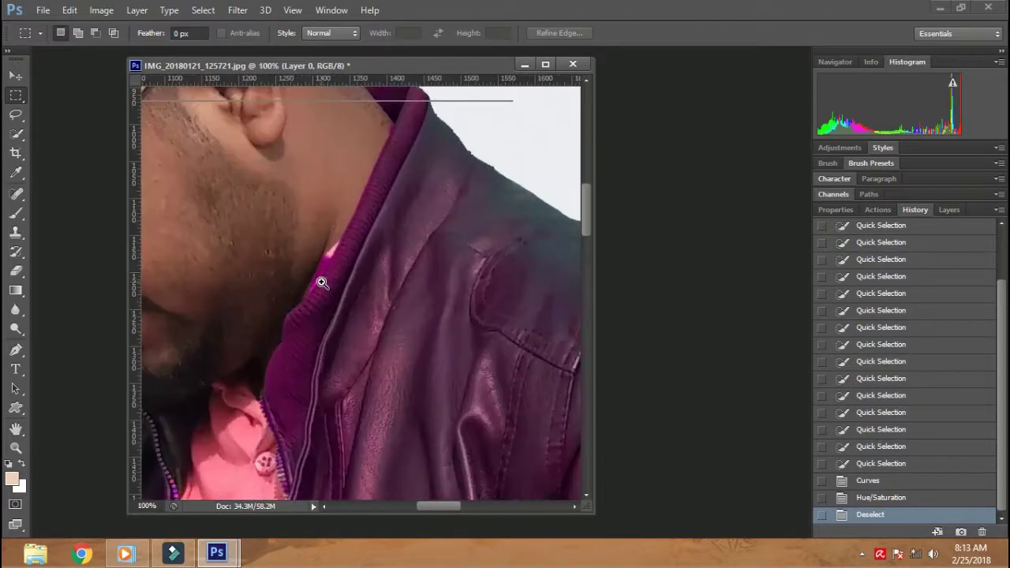
pyautogui.scroll(-4, 343, 303)
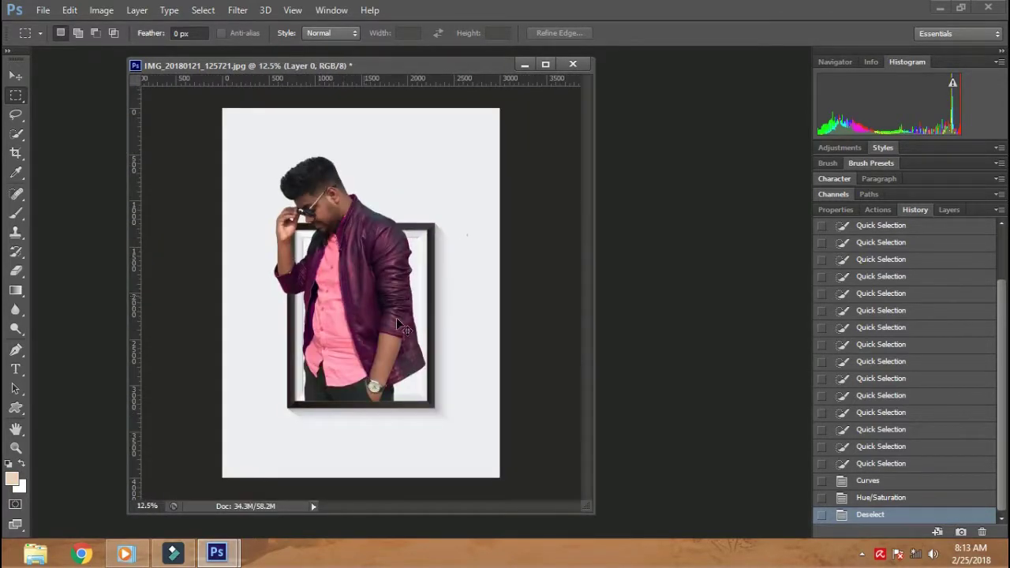
pyautogui.scroll(-1, 533, 312)
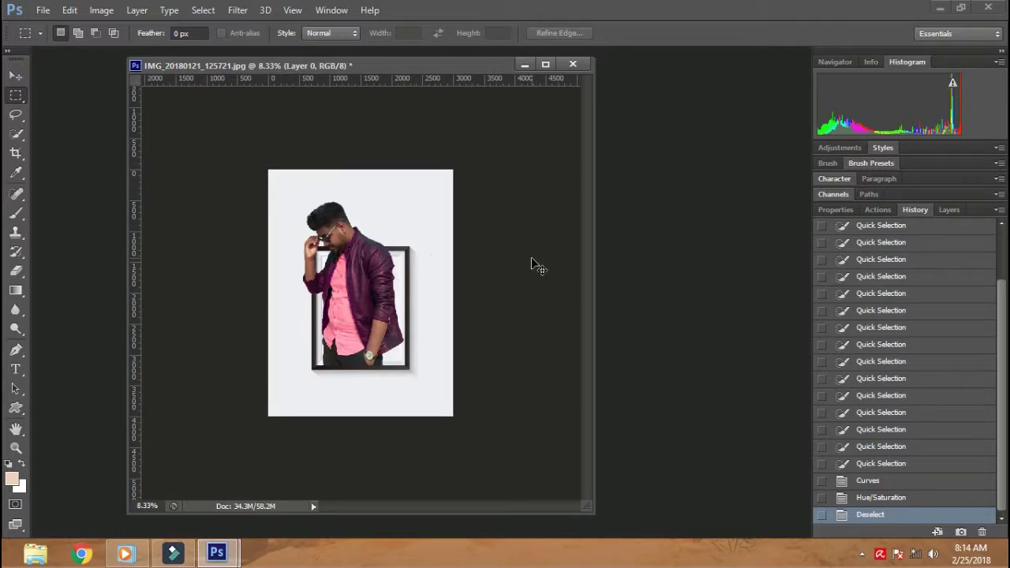
# Save a JPEG copy named 'FINAL EDITING' at High quality
pyautogui.hotkey('ctrl', 'shift', 's')
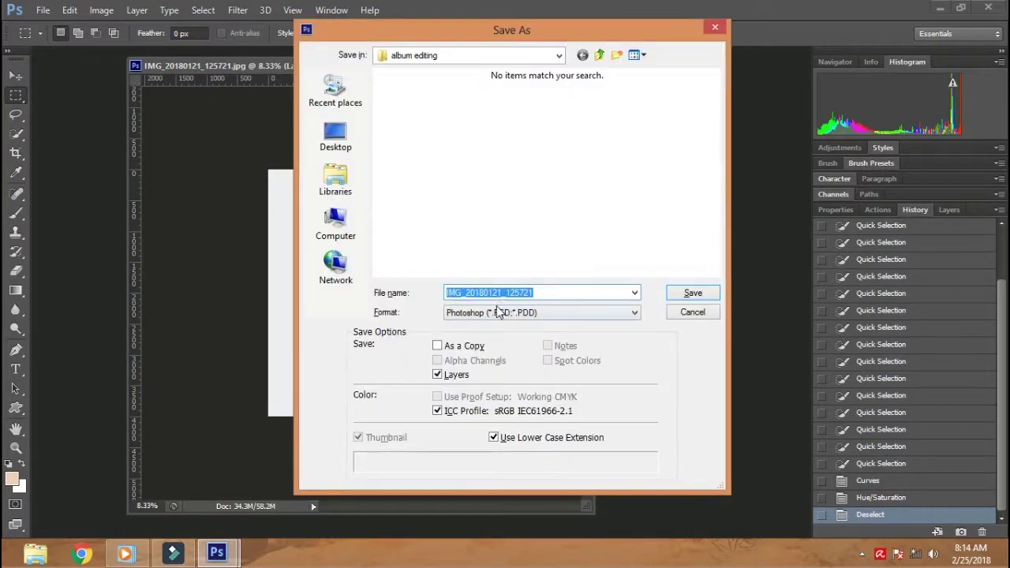
pyautogui.click(497, 312)
pyautogui.click(498, 311)
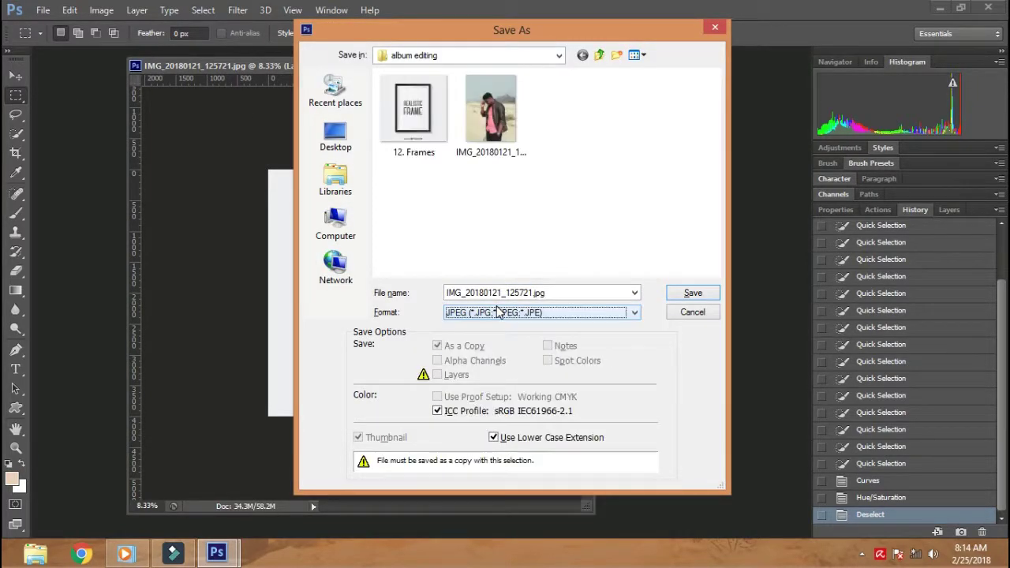
pyautogui.doubleClick(534, 295)
pyautogui.write('FINAL EDITING')
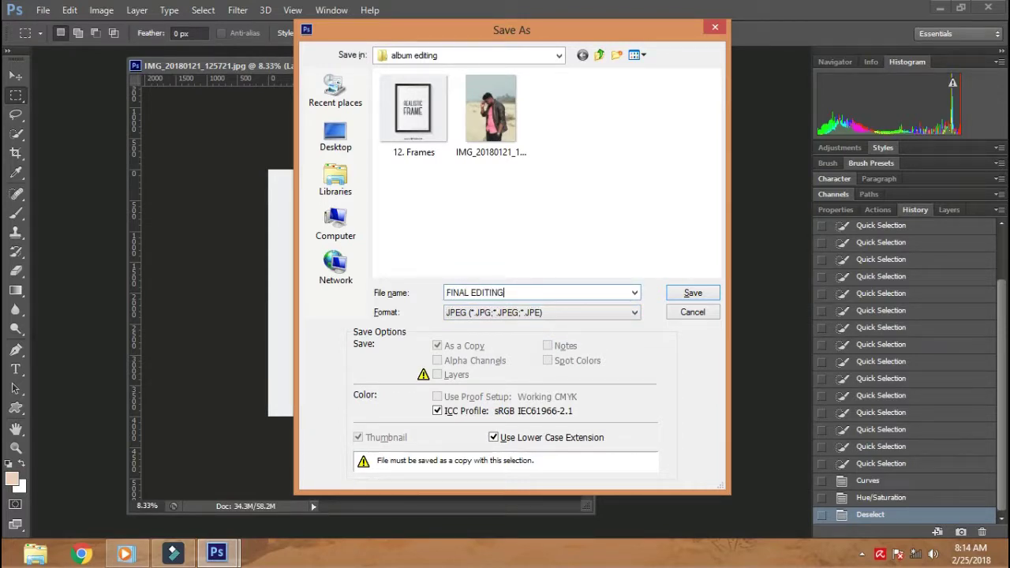
pyautogui.press('Return')
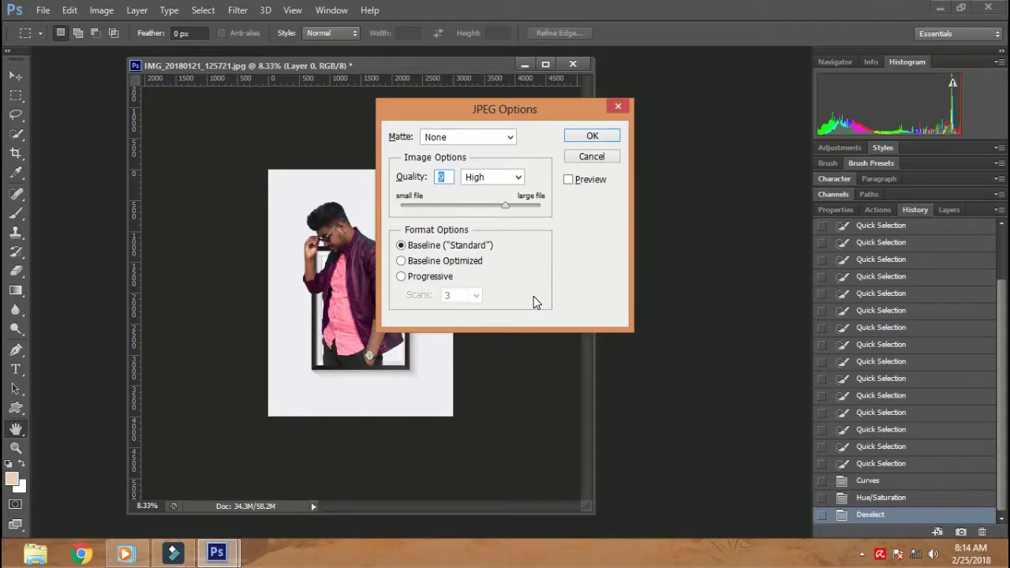
pyautogui.click(602, 138)
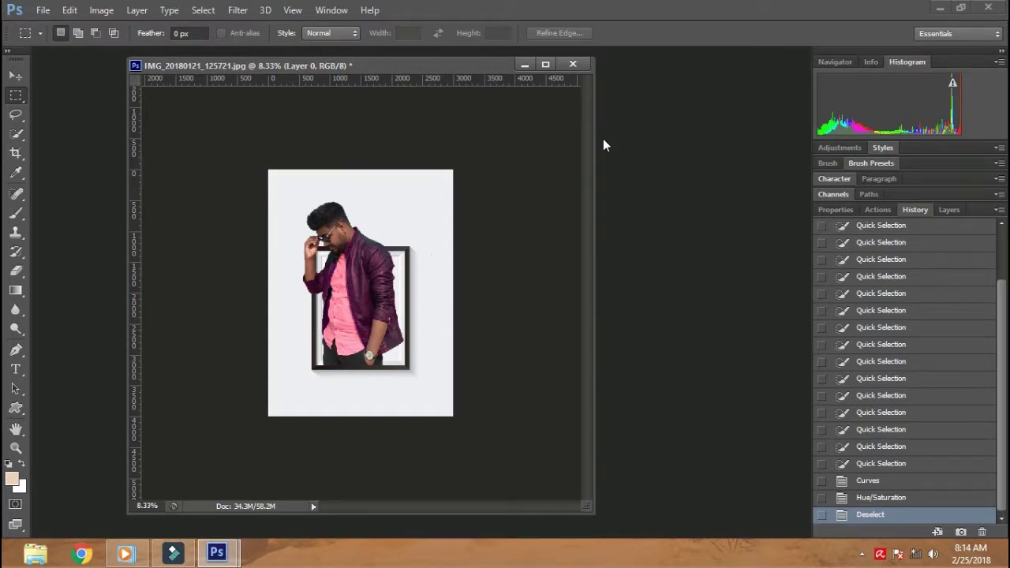
# Close the layered document without saving, then open FINAL EDITING.jpg and zoom in
pyautogui.click(575, 63)
pyautogui.click(562, 223)
pyautogui.hotkey('ctrl', 'o')
pyautogui.click(519, 176)
pyautogui.click(715, 69)
pyautogui.click(573, 67)
pyautogui.click(508, 219)
pyautogui.doubleClick(469, 148)
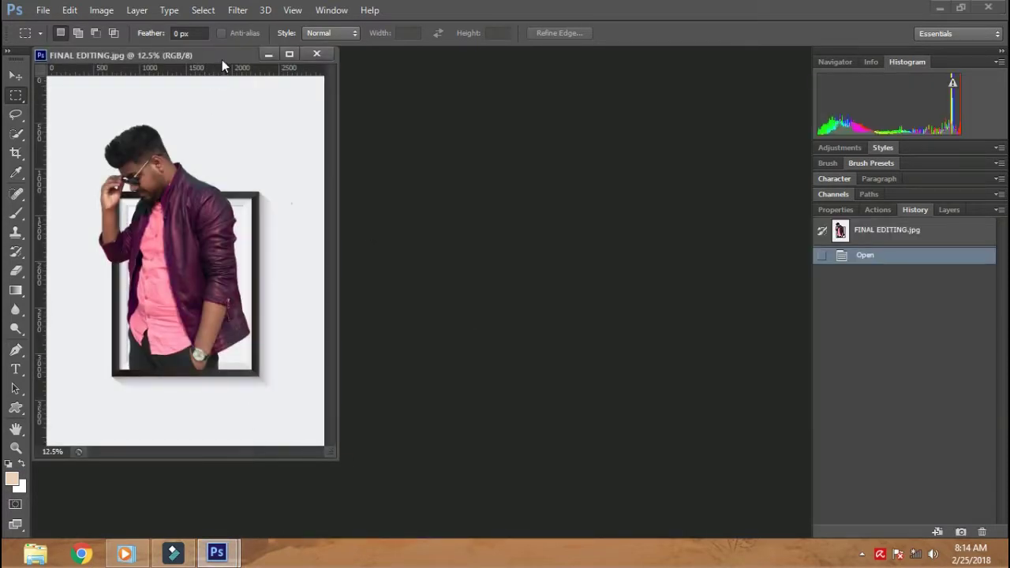
pyautogui.scroll(3, 197, 332)
pyautogui.scroll(3, 197, 331)
pyautogui.scroll(2, 195, 340)
# Clone out the pale specks on the dark frame border using the Clone Stamp at 100% flow
pyautogui.moveTo(194, 340); pyautogui.dragTo(284, 208)
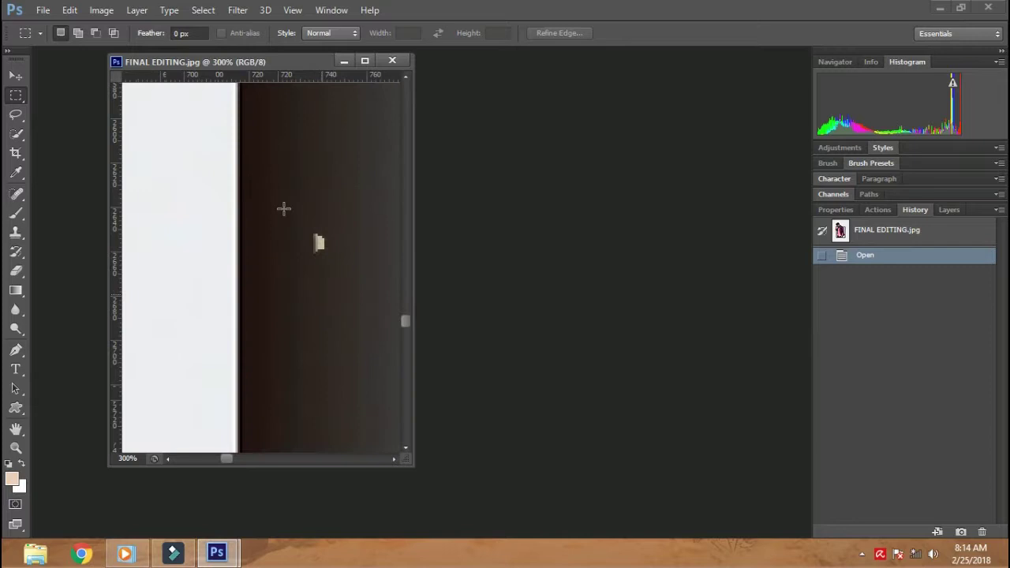
pyautogui.click(19, 239)
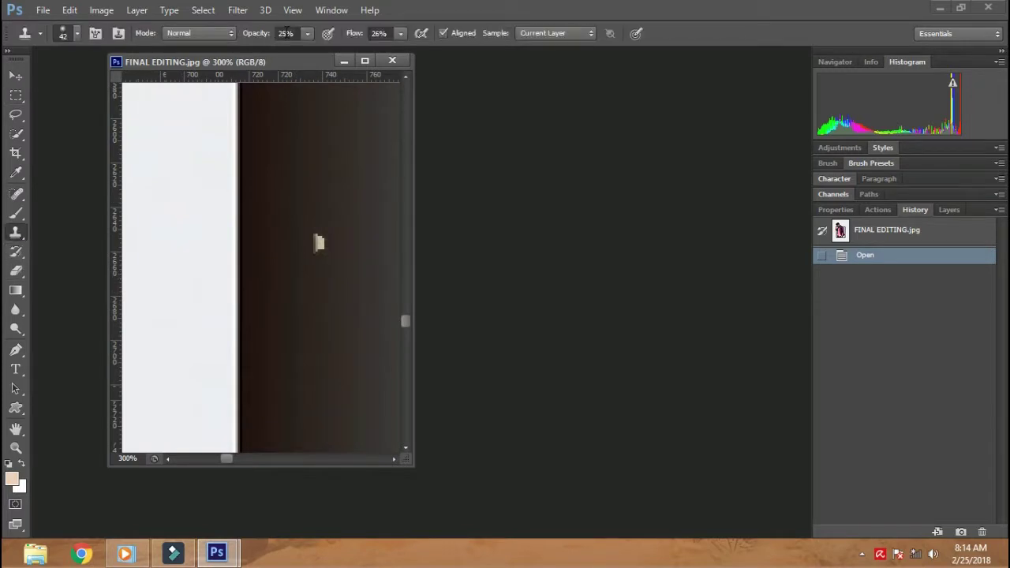
pyautogui.moveTo(404, 59); pyautogui.dragTo(468, 63)
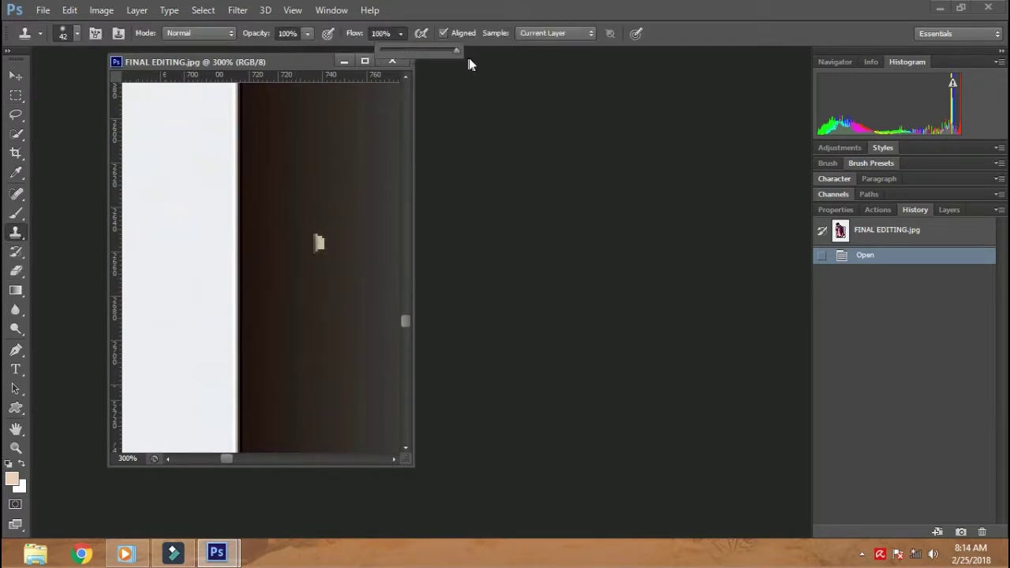
pyautogui.click(316, 243)
pyautogui.click(321, 246)
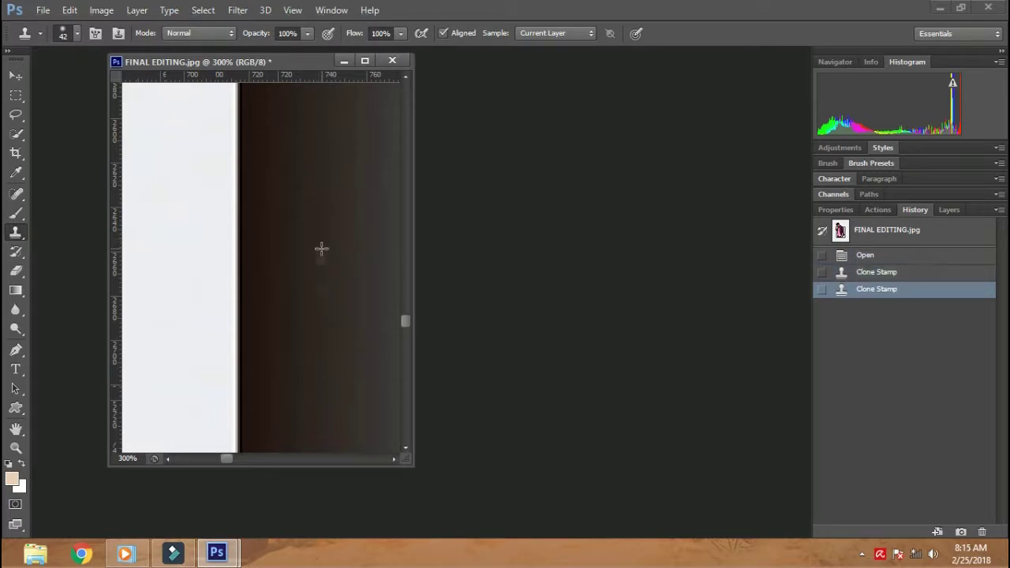
pyautogui.click(321, 261)
pyautogui.click(322, 286)
pyautogui.click(322, 287)
pyautogui.scroll(-4, 354, 147)
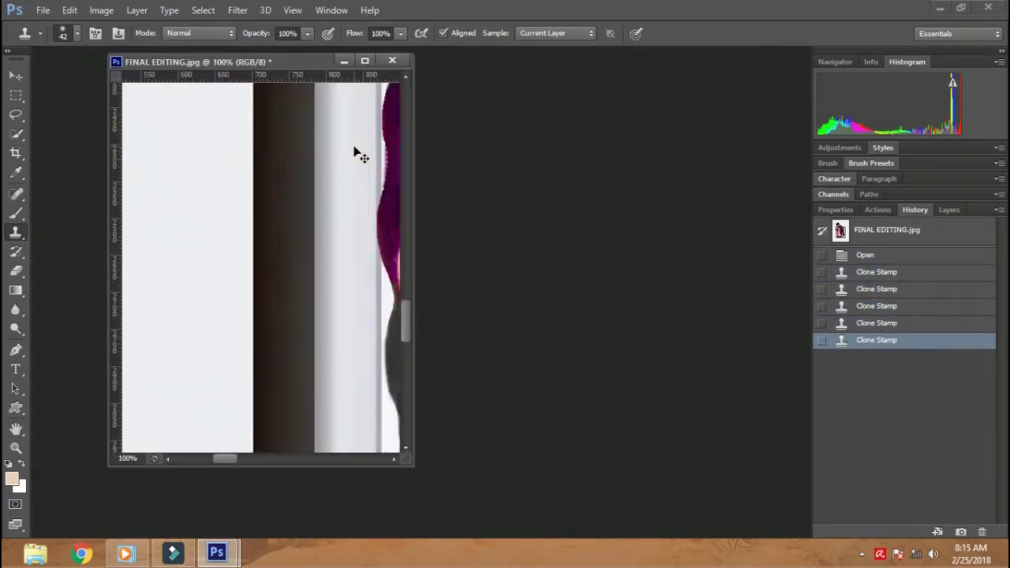
pyautogui.scroll(-1, 293, 310)
pyautogui.scroll(-2, 245, 310)
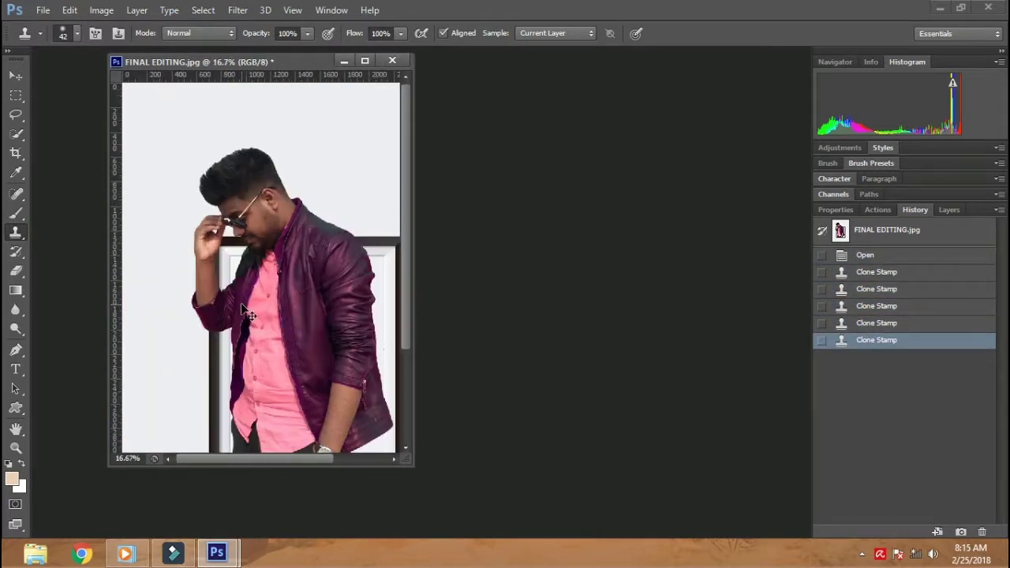
pyautogui.scroll(2, 244, 312)
# Lasso the head and raised arm and brighten them with an upward Curves bend
pyautogui.moveTo(409, 465)
pyautogui.mouseDown()
pyautogui.moveTo(547, 473)
pyautogui.moveTo(629, 518)
pyautogui.mouseUp()
pyautogui.click(17, 118)
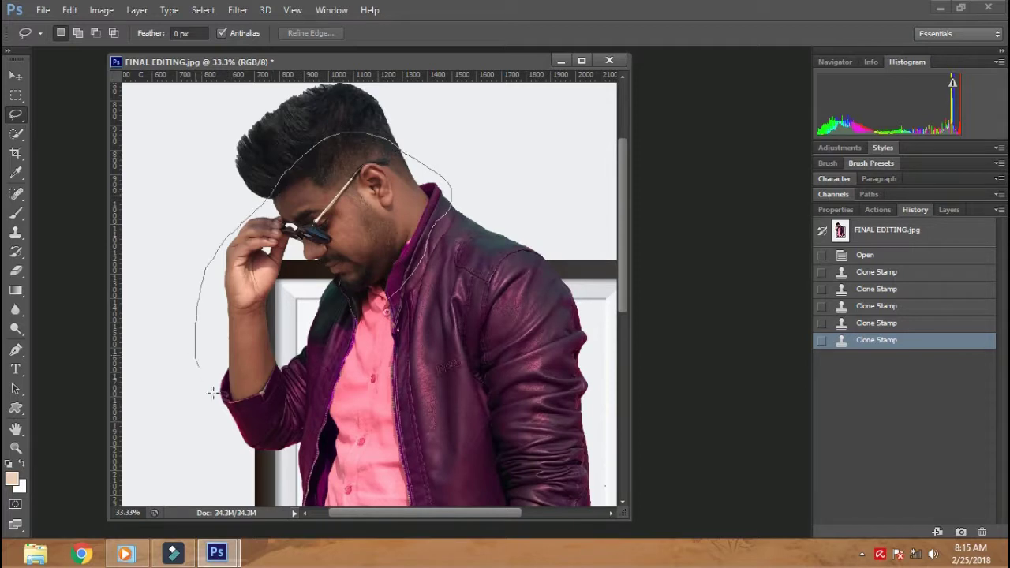
pyautogui.moveTo(397, 306); pyautogui.dragTo(393, 309)
pyautogui.hotkey('ctrl', 'm')
pyautogui.moveTo(761, 250); pyautogui.dragTo(753, 231)
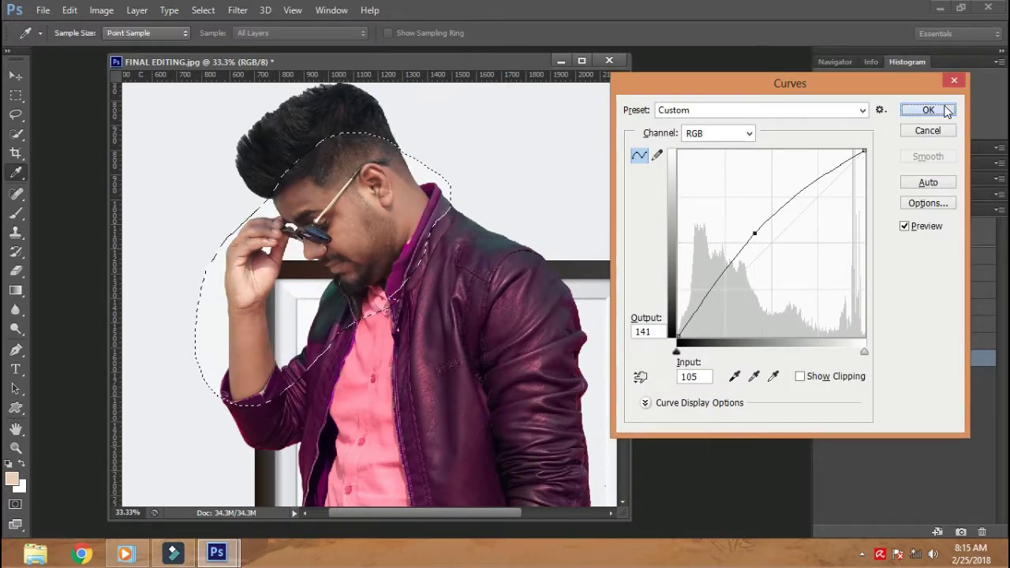
pyautogui.click(927, 110)
pyautogui.click(18, 98)
pyautogui.hotkey('ctrl', 'd')
# Lasso the lower arm and hand near the watch and brighten it with Curves
pyautogui.moveTo(410, 445); pyautogui.dragTo(396, 319)
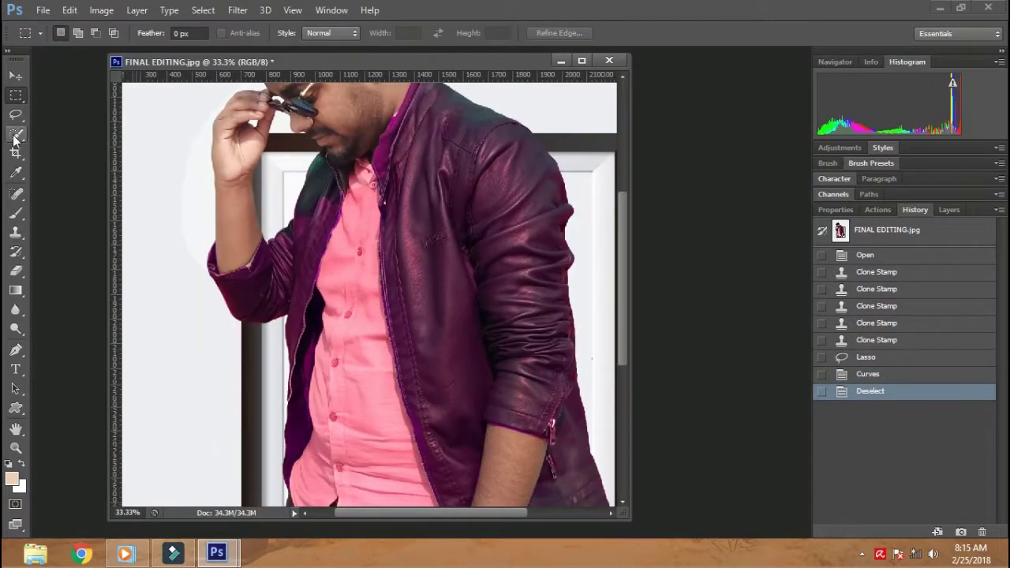
pyautogui.hotkey('ctrl', '-')
pyautogui.hotkey('ctrl', '-')
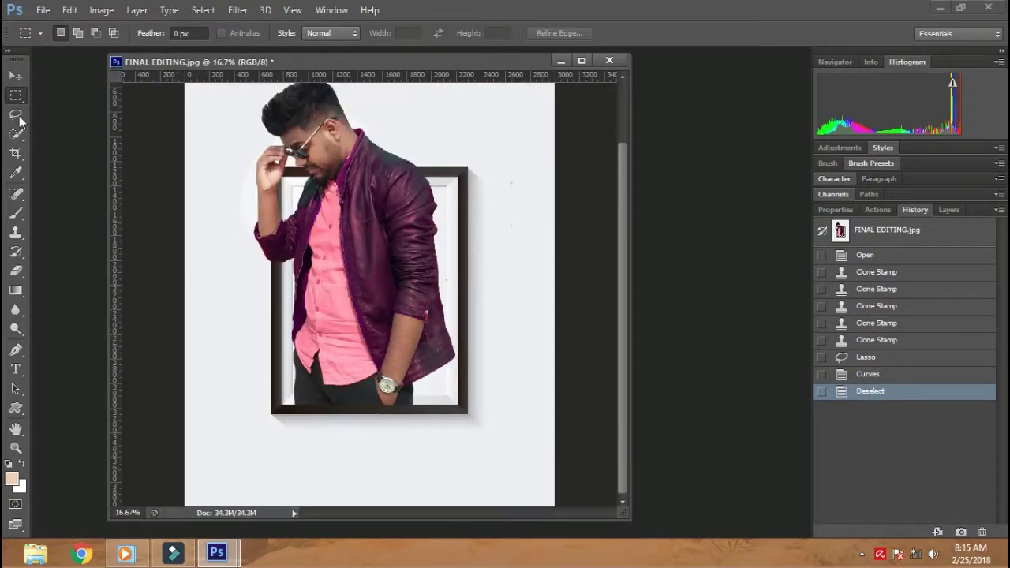
pyautogui.click(19, 117)
pyautogui.moveTo(385, 422); pyautogui.dragTo(380, 317)
pyautogui.hotkey('ctrl', 'm')
pyautogui.moveTo(747, 267); pyautogui.dragTo(746, 251)
pyautogui.click(928, 109)
pyautogui.press('m')
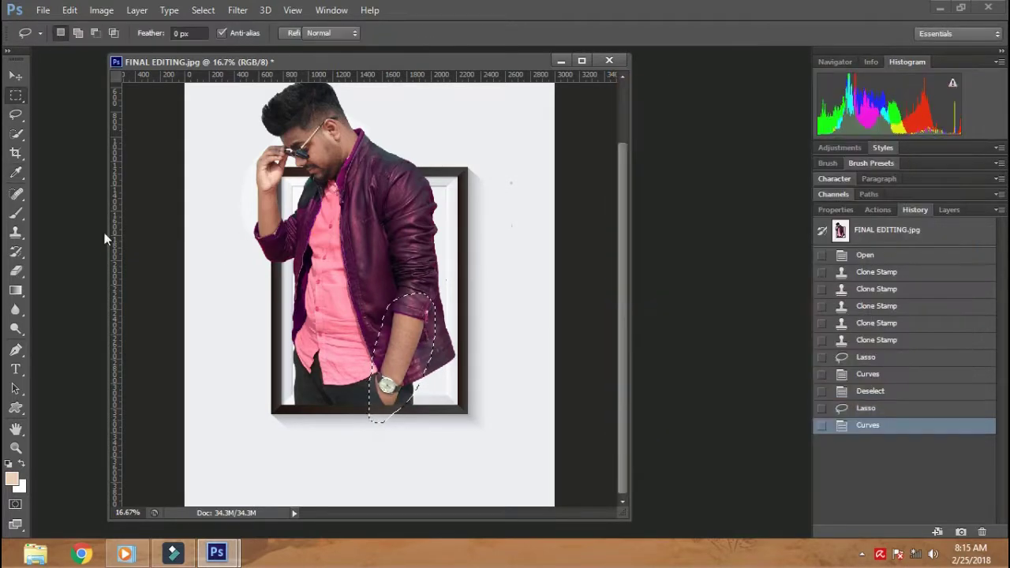
pyautogui.hotkey('ctrl', 'd')
pyautogui.moveTo(270, 262); pyautogui.dragTo(371, 423)
pyautogui.click(371, 423)
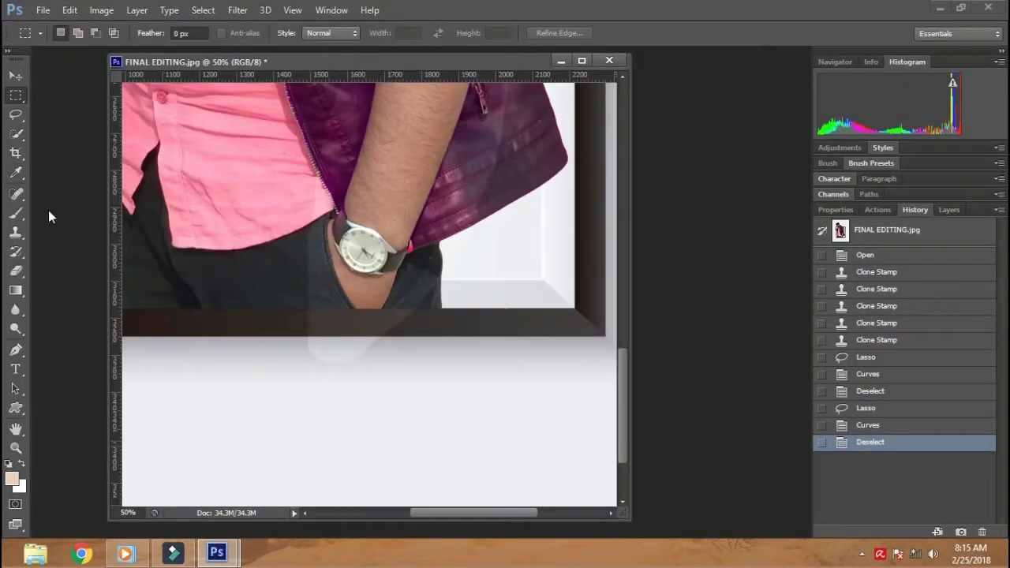
pyautogui.click(16, 253)
# History-brush the watch and arm areas back toward their earlier, darker look
pyautogui.hotkey('ctrl', '+')
pyautogui.hotkey('ctrl', '+')
pyautogui.rightClick(383, 421)
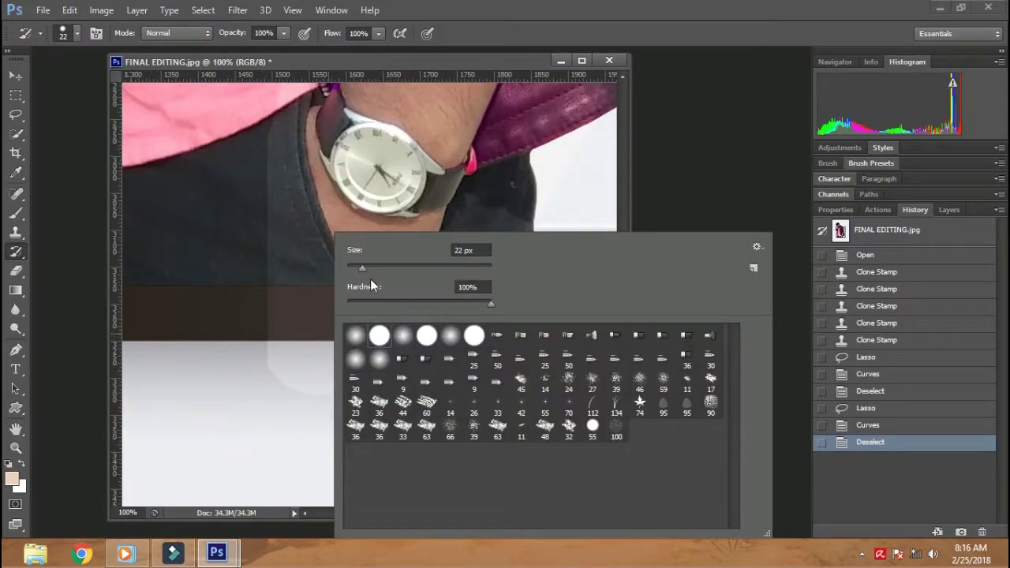
pyautogui.click(268, 269)
pyautogui.click(268, 268)
pyautogui.rightClick(276, 236)
pyautogui.click(279, 288)
pyautogui.moveTo(362, 356)
pyautogui.mouseDown()
pyautogui.moveTo(412, 210)
pyautogui.moveTo(253, 241)
pyautogui.moveTo(427, 304)
pyautogui.mouseUp()
pyautogui.rightClick(427, 304)
pyautogui.scroll(-4, 334, 426)
pyautogui.moveTo(333, 426); pyautogui.dragTo(373, 386)
pyautogui.scroll(-1, 371, 355)
pyautogui.moveTo(367, 319)
pyautogui.mouseDown()
pyautogui.moveTo(299, 300)
pyautogui.moveTo(264, 224)
pyautogui.mouseUp()
# Resize the history brush and paint back the jacket around the chest and collar
pyautogui.scroll(3, 507, 163)
pyautogui.hscroll(-5, 329, 235)
pyautogui.scroll(4, 329, 235)
pyautogui.moveTo(329, 235); pyautogui.dragTo(229, 205)
pyautogui.scroll(3, 319, 270)
pyautogui.rightClick(268, 232)
pyautogui.moveTo(300, 267); pyautogui.dragTo(316, 267)
pyautogui.scroll(-2, 227, 261)
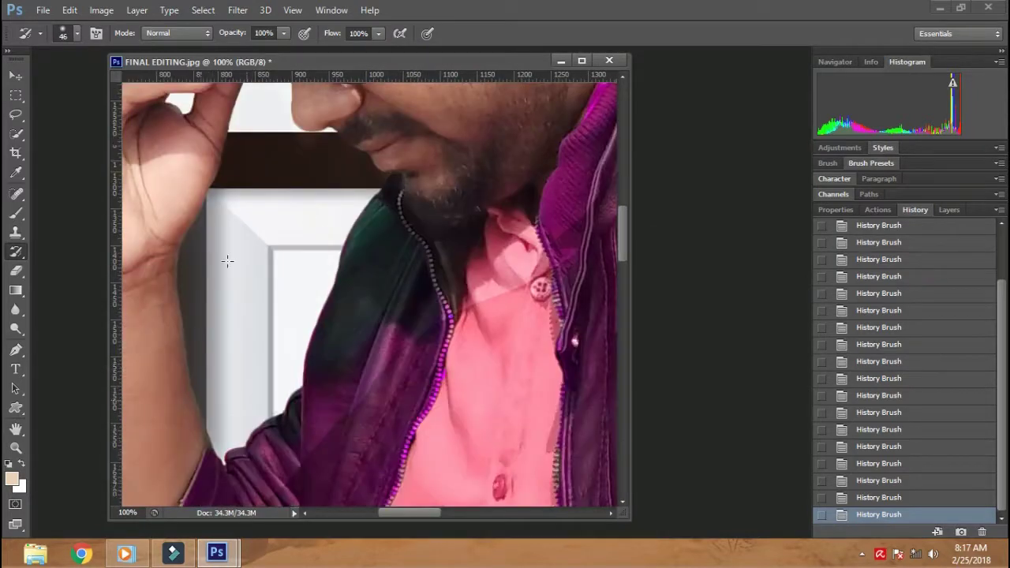
pyautogui.scroll(-3, 227, 261)
pyautogui.scroll(-3, 266, 360)
pyautogui.scroll(5, 266, 360)
pyautogui.hscroll(4, 407, 253)
pyautogui.scroll(3, 408, 253)
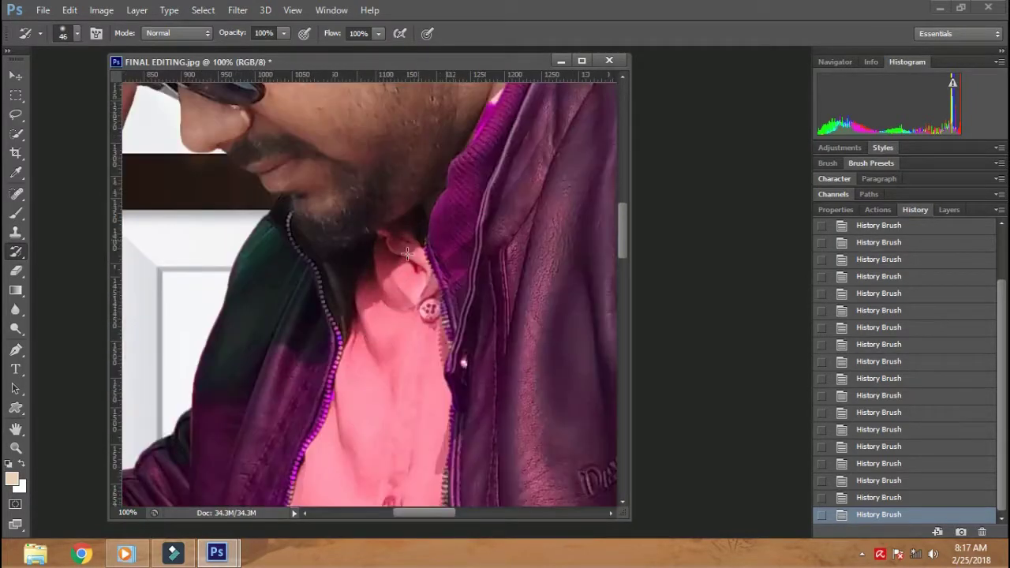
# Shrink the brush and history-paint the collar and neck area near the ear
pyautogui.moveTo(408, 253); pyautogui.dragTo(304, 353)
pyautogui.moveTo(331, 157); pyautogui.dragTo(355, 339)
pyautogui.moveTo(399, 135); pyautogui.dragTo(485, 361)
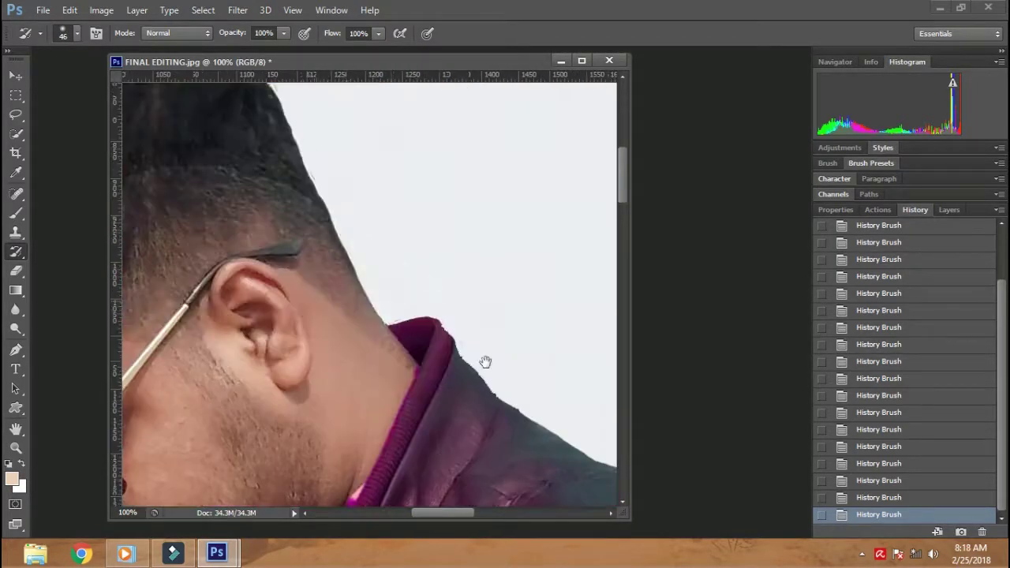
pyautogui.hscroll(-5, 248, 233)
pyautogui.press('[')
pyautogui.scroll(-2, 307, 236)
pyautogui.scroll(-3, 270, 402)
pyautogui.scroll(-3, 297, 230)
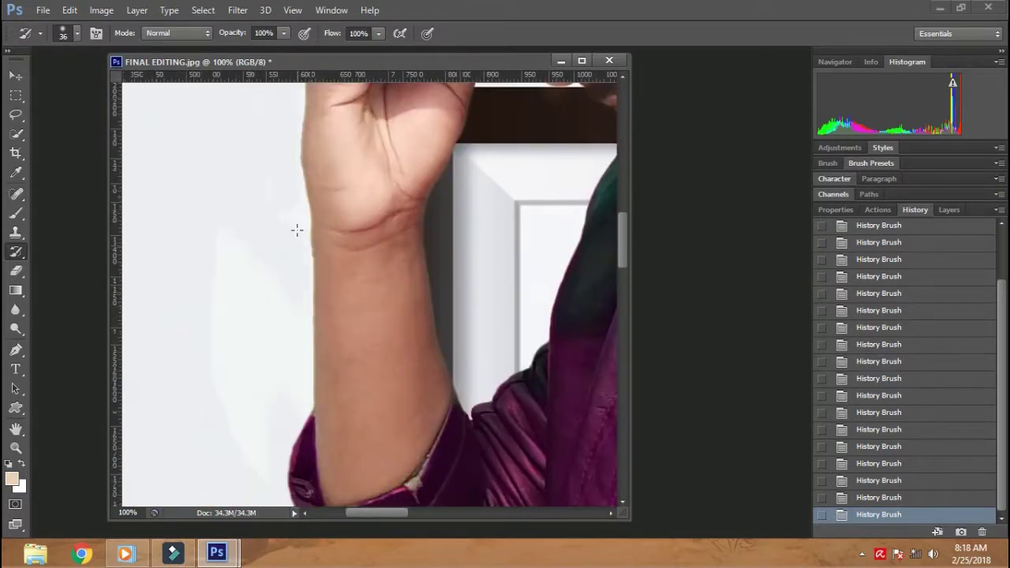
pyautogui.scroll(-3, 243, 367)
pyautogui.moveTo(349, 413); pyautogui.dragTo(265, 268)
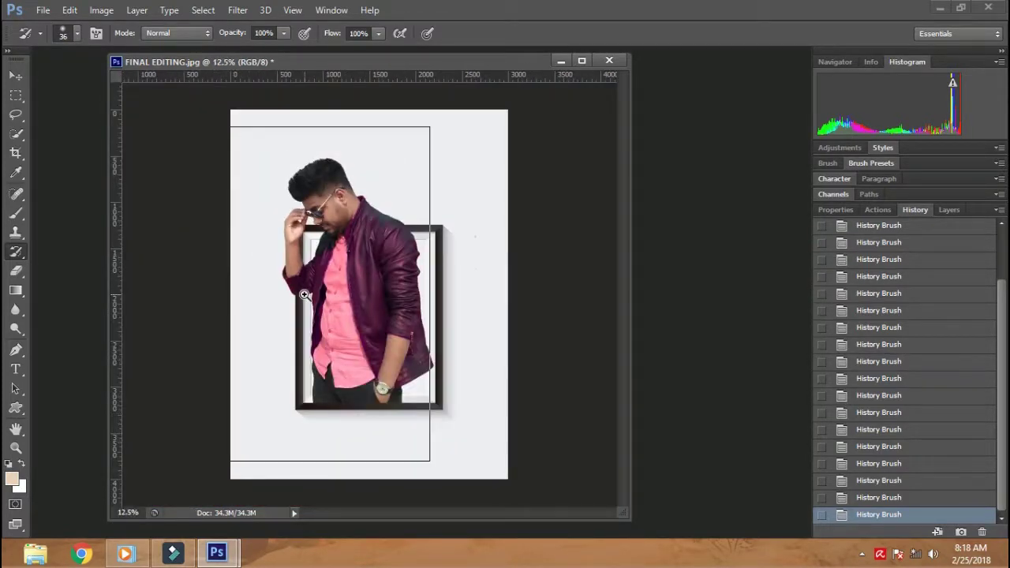
# Switch to the Clone Stamp with a 19 px brush
pyautogui.scroll(5, 265, 269)
pyautogui.press('s')
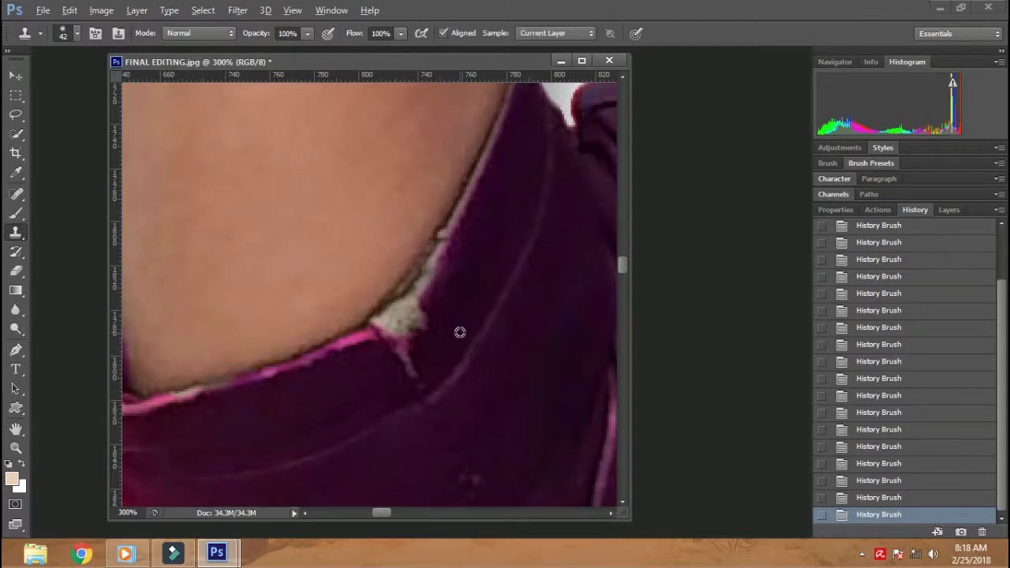
pyautogui.rightClick(430, 323)
pyautogui.moveTo(470, 269)
pyautogui.mouseDown()
pyautogui.moveTo(452, 268)
pyautogui.moveTo(390, 311)
pyautogui.moveTo(383, 355)
pyautogui.moveTo(473, 181)
pyautogui.mouseUp()
pyautogui.press('Return')
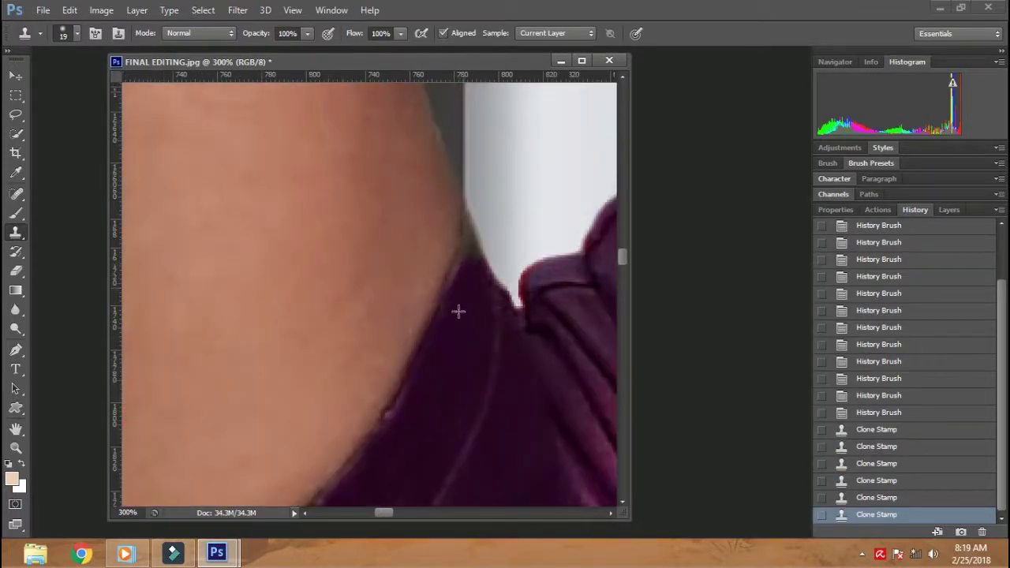
# Clone over the white fringes at the sleeve and the pink highlight along the jacket edge
pyautogui.moveTo(451, 318); pyautogui.dragTo(455, 309)
pyautogui.moveTo(471, 229); pyautogui.dragTo(446, 261)
pyautogui.moveTo(450, 331); pyautogui.dragTo(428, 386)
pyautogui.moveTo(316, 390)
pyautogui.mouseDown()
pyautogui.moveTo(479, 313)
pyautogui.moveTo(276, 344)
pyautogui.mouseUp()
pyautogui.click(272, 352)
pyautogui.click(270, 347)
pyautogui.click(276, 343)
pyautogui.click(288, 340)
# Clone over the pink fringe along the jacket and zipper edge
pyautogui.moveTo(411, 295); pyautogui.dragTo(149, 178)
pyautogui.moveTo(568, 300); pyautogui.dragTo(360, 304)
pyautogui.moveTo(552, 237); pyautogui.dragTo(234, 153)
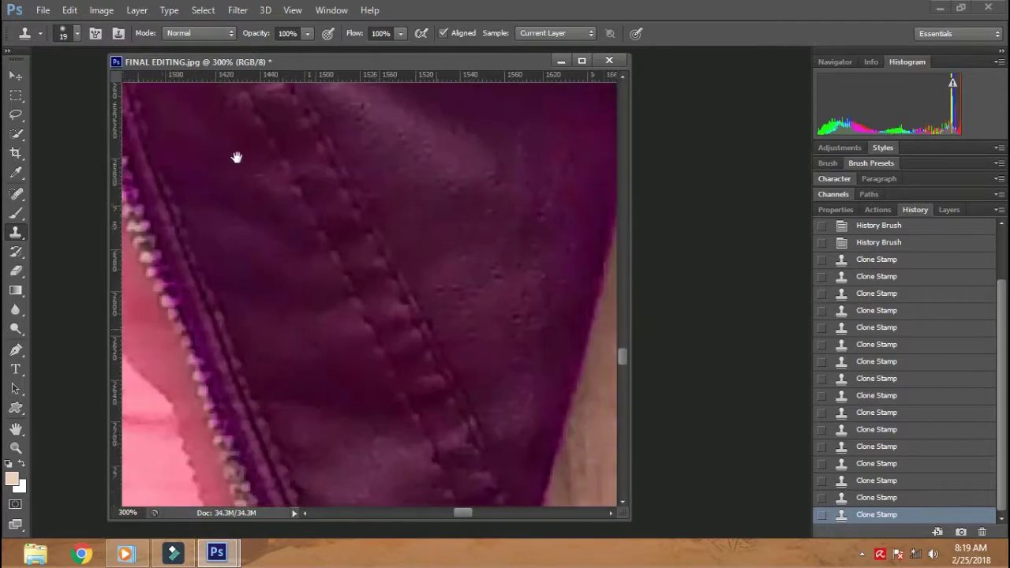
pyautogui.moveTo(583, 189); pyautogui.dragTo(331, 181)
pyautogui.moveTo(501, 170); pyautogui.dragTo(268, 291)
pyautogui.moveTo(471, 311)
pyautogui.mouseDown()
pyautogui.moveTo(493, 251)
pyautogui.moveTo(252, 185)
pyautogui.mouseUp()
pyautogui.moveTo(292, 276); pyautogui.dragTo(480, 334)
pyautogui.moveTo(260, 228)
pyautogui.mouseDown()
pyautogui.moveTo(315, 260)
pyautogui.moveTo(481, 284)
pyautogui.mouseUp()
# Retouch the remaining pink fringe where the jacket meets the neck
pyautogui.moveTo(366, 348); pyautogui.dragTo(523, 371)
pyautogui.moveTo(344, 369); pyautogui.dragTo(414, 411)
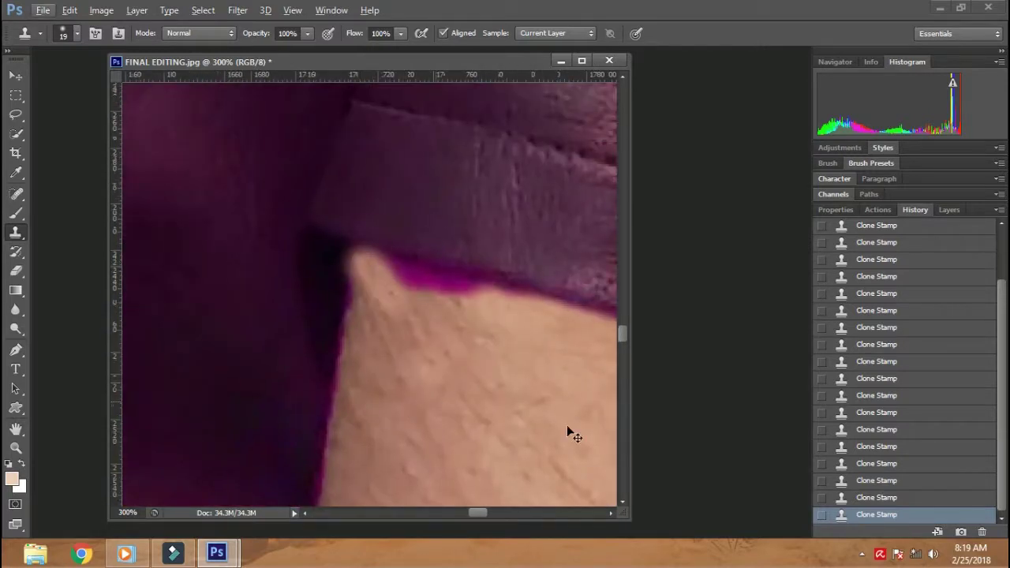
pyautogui.moveTo(358, 264); pyautogui.dragTo(408, 305)
pyautogui.moveTo(368, 271); pyautogui.dragTo(404, 282)
pyautogui.scroll(-8, 468, 333)
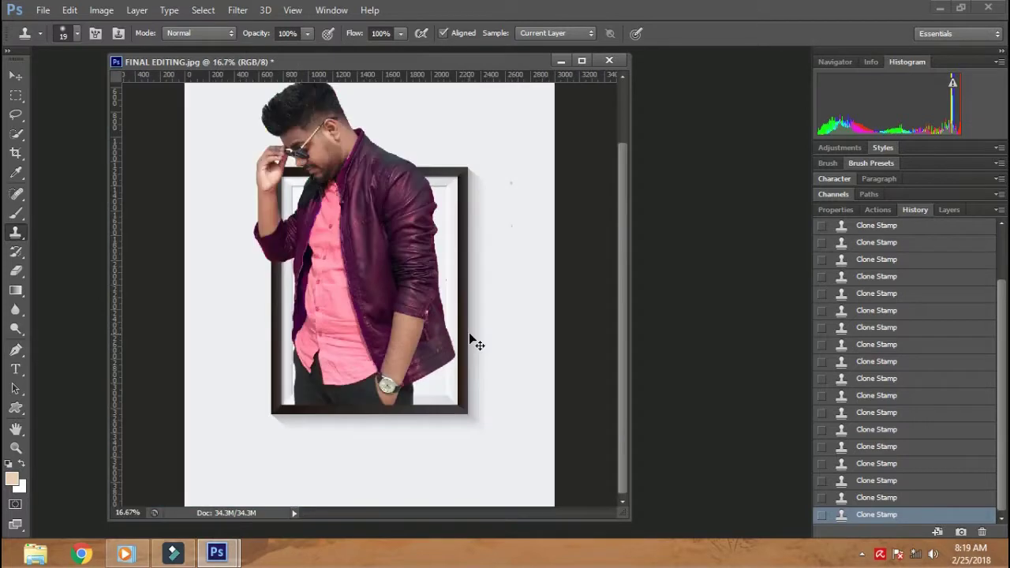
# Close the retouched image, reopen FINAL EDITING.jpg and zoom in on the glasses
pyautogui.click(609, 62)
pyautogui.click(469, 217)
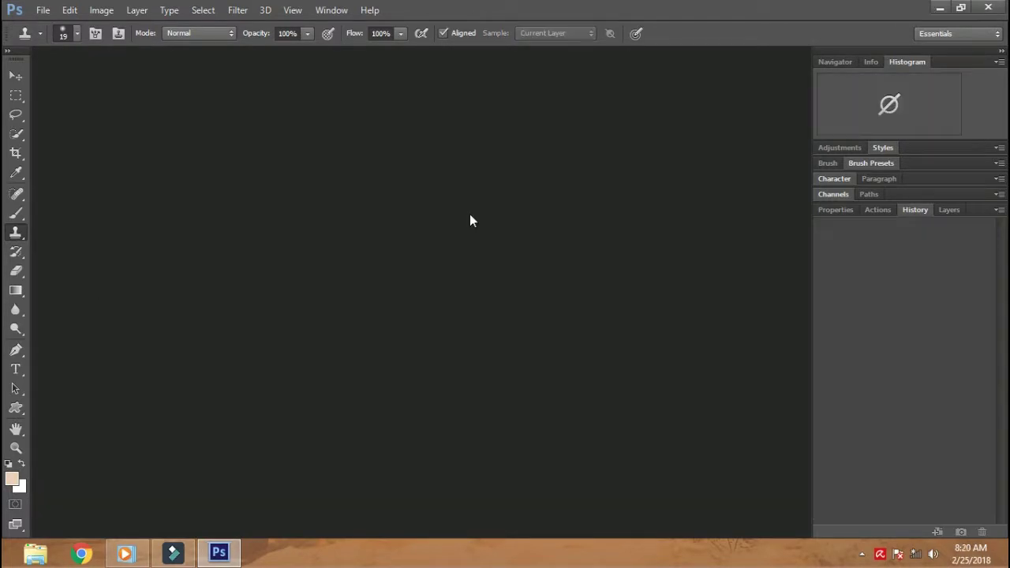
pyautogui.doubleClick(469, 214)
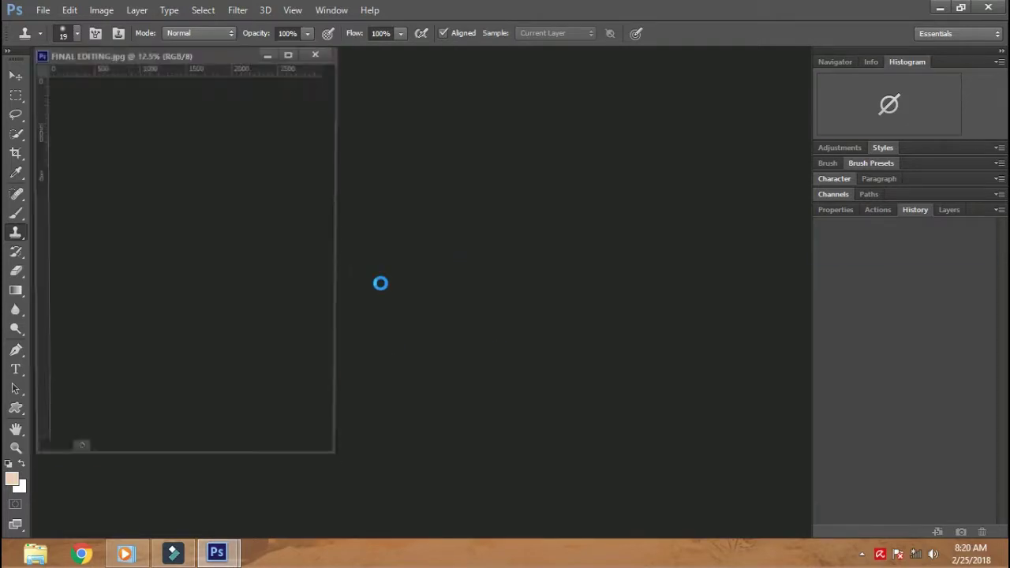
pyautogui.moveTo(325, 454); pyautogui.dragTo(642, 471)
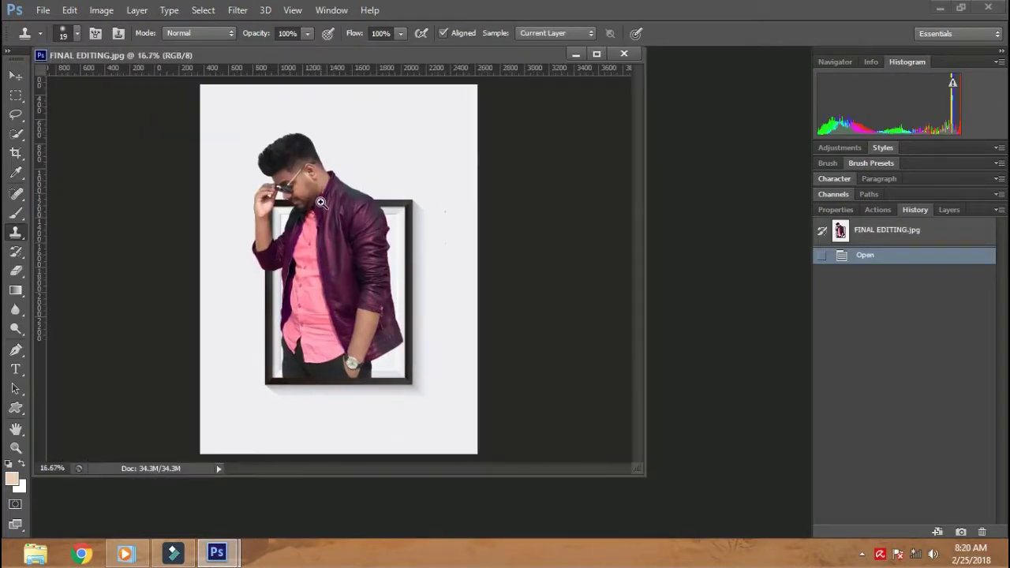
pyautogui.moveTo(370, 280); pyautogui.dragTo(418, 280)
pyautogui.click(418, 280)
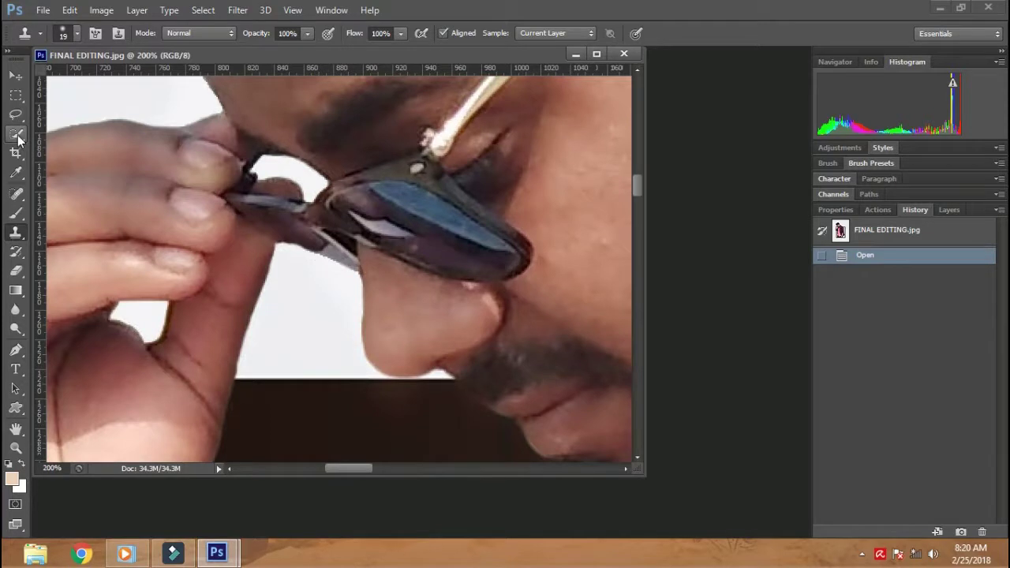
# Quick Select the whole pair of sunglasses
pyautogui.click(16, 135)
pyautogui.moveTo(382, 212); pyautogui.dragTo(410, 233)
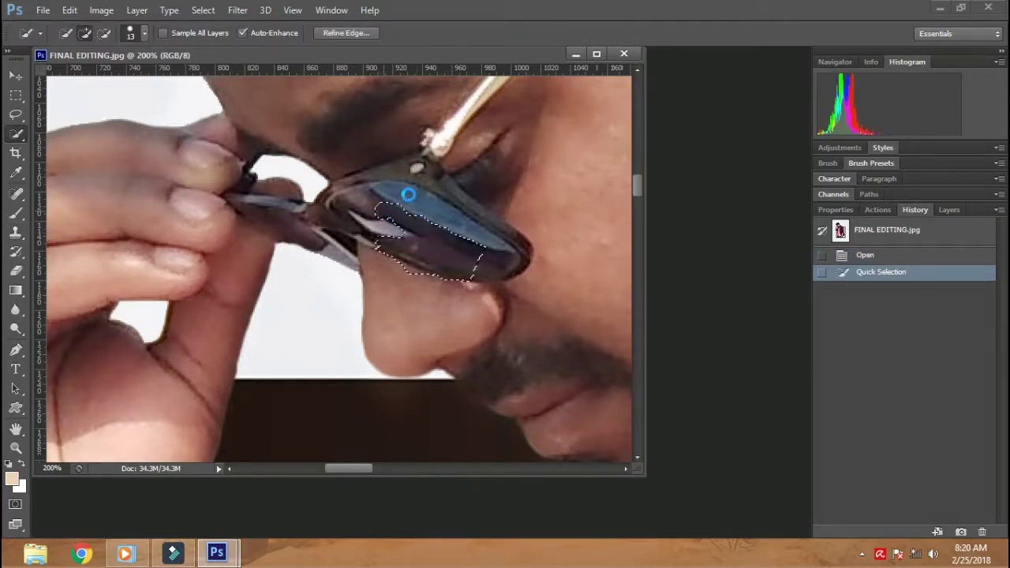
pyautogui.click(405, 197)
pyautogui.click(469, 228)
pyautogui.moveTo(349, 208)
pyautogui.mouseDown()
pyautogui.moveTo(312, 225)
pyautogui.moveTo(349, 262)
pyautogui.mouseUp()
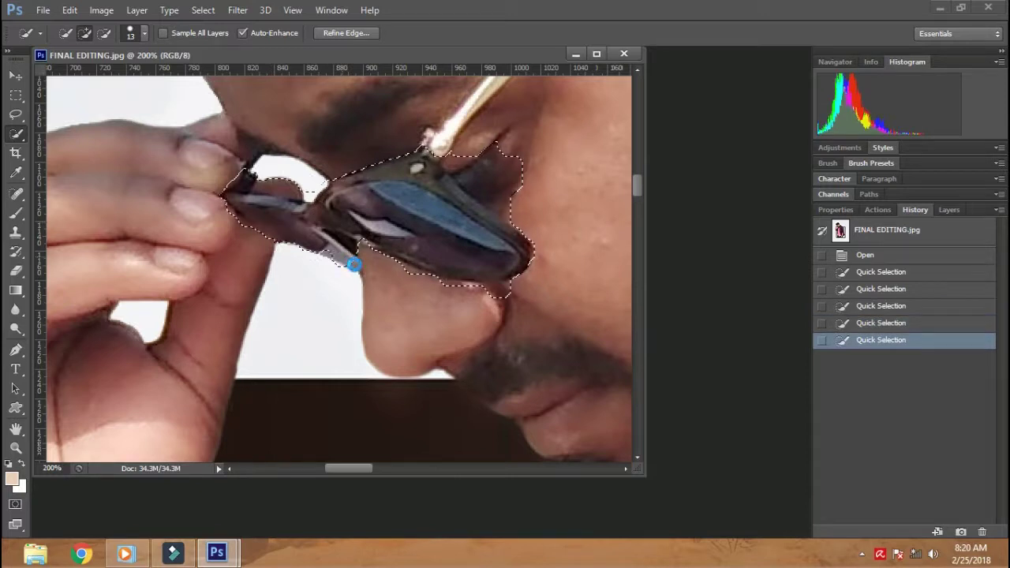
pyautogui.hotkey('ctrl', '-')
pyautogui.hotkey('ctrl', '-')
# Recolour the sunglasses green with Hue/Saturation: Saturation +54, Hue about +140
pyautogui.hotkey('ctrl', 'u')
pyautogui.moveTo(719, 246); pyautogui.dragTo(760, 248)
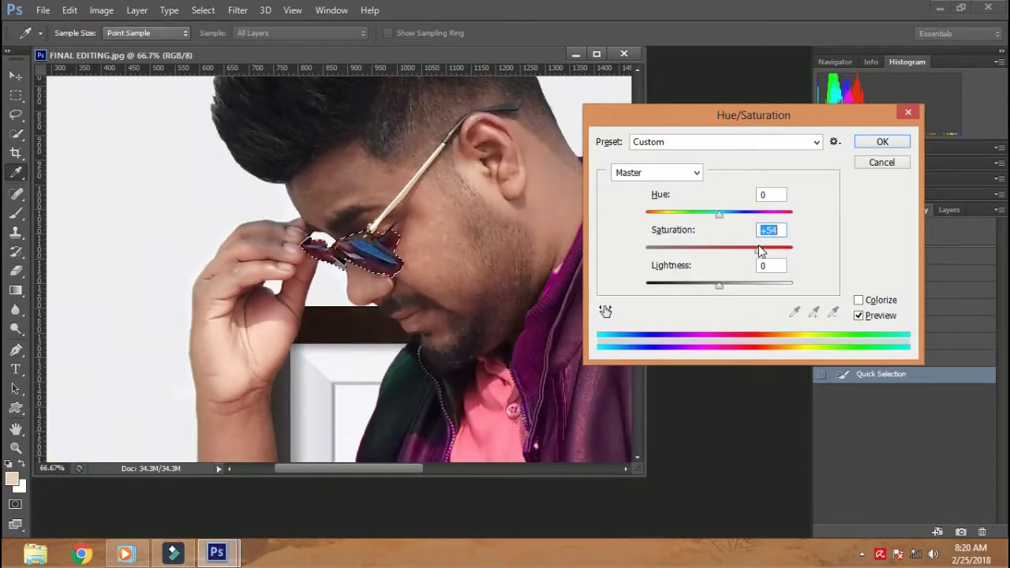
pyautogui.moveTo(718, 214); pyautogui.dragTo(719, 214)
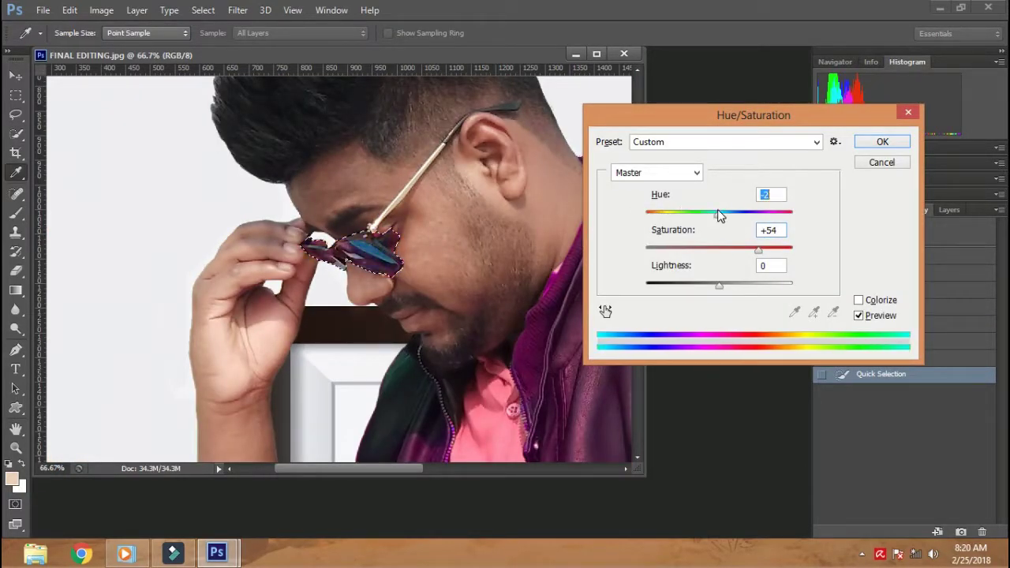
pyautogui.hotkey('ctrl', '-')
pyautogui.hotkey('ctrl', '-')
pyautogui.hotkey('ctrl', '+')
pyautogui.hotkey('ctrl', '+')
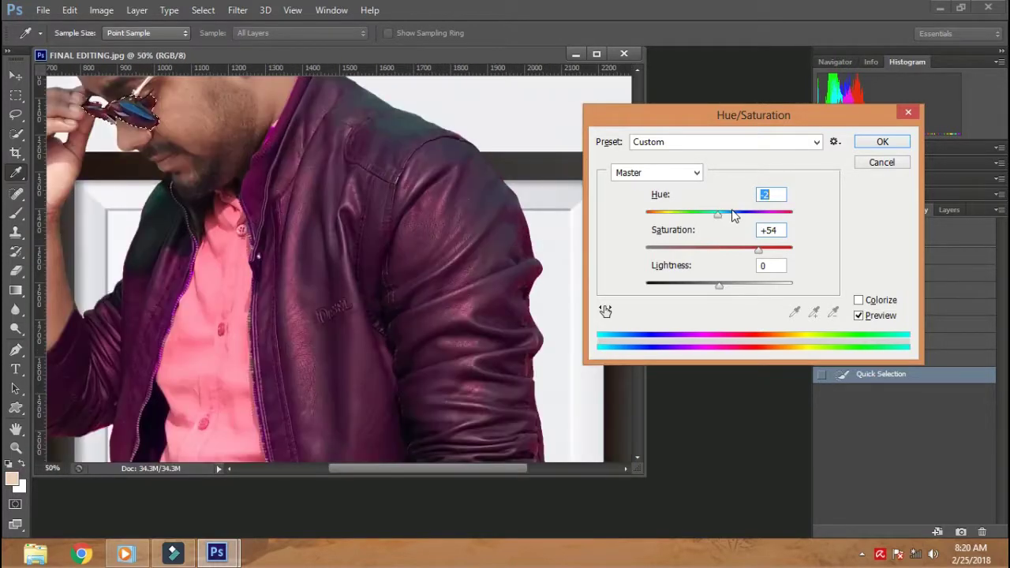
pyautogui.moveTo(712, 215); pyautogui.dragTo(687, 214)
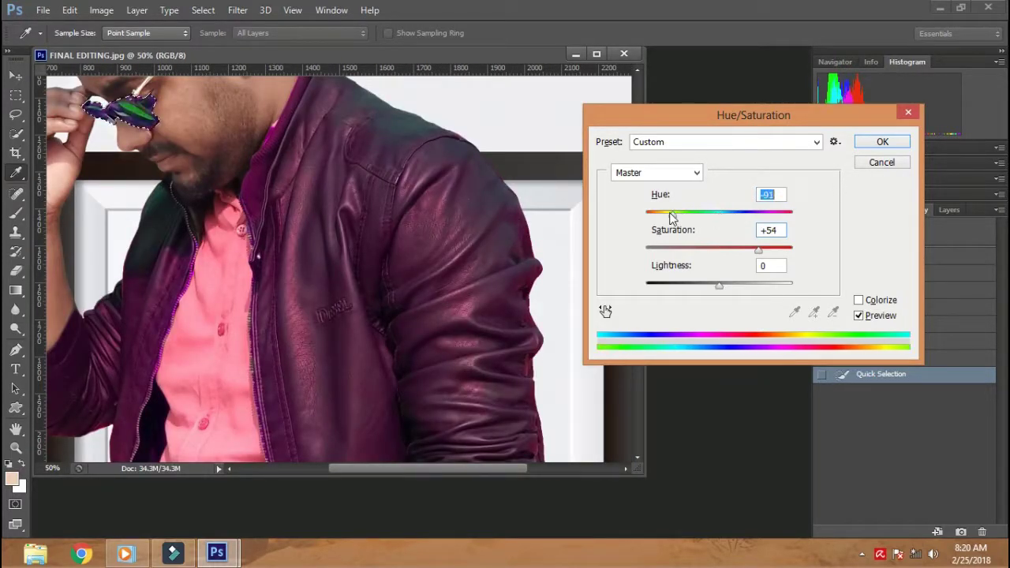
pyautogui.hotkey('ctrl', '-')
pyautogui.write('0')
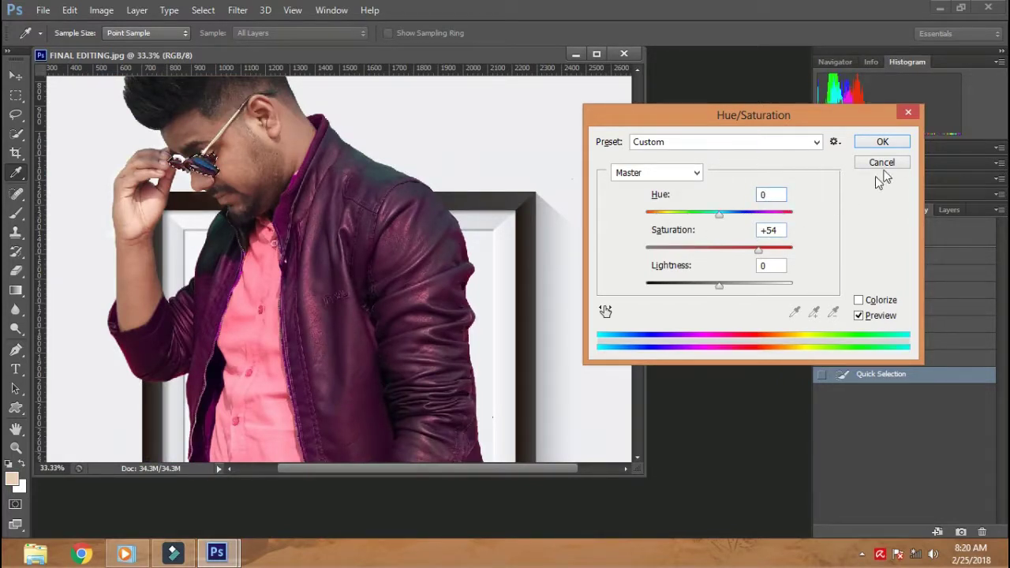
pyautogui.moveTo(740, 214); pyautogui.dragTo(778, 215)
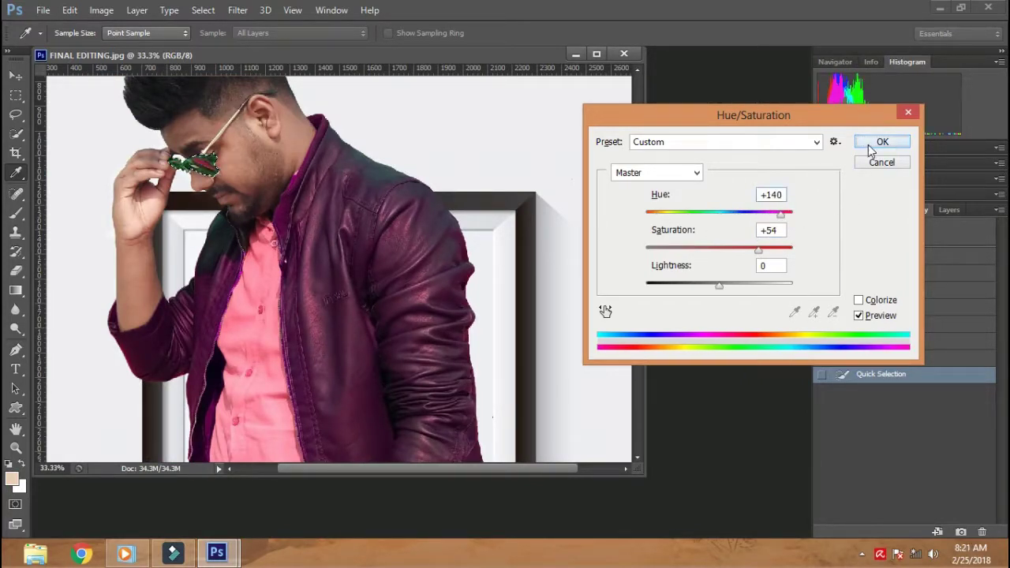
pyautogui.click(882, 141)
# Deselect and history-brush the green spill off the skin, nose and glasses temple
pyautogui.click(16, 95)
pyautogui.hotkey('ctrl', 'd')
pyautogui.scroll(2, 199, 167)
pyautogui.scroll(2, 237, 205)
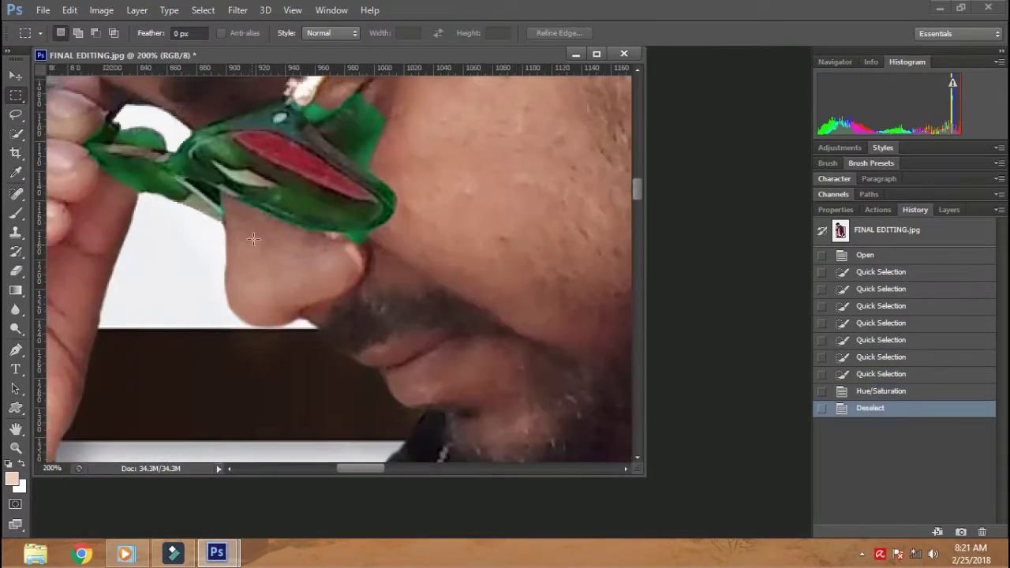
pyautogui.click(15, 251)
pyautogui.click(243, 214)
pyautogui.click(219, 205)
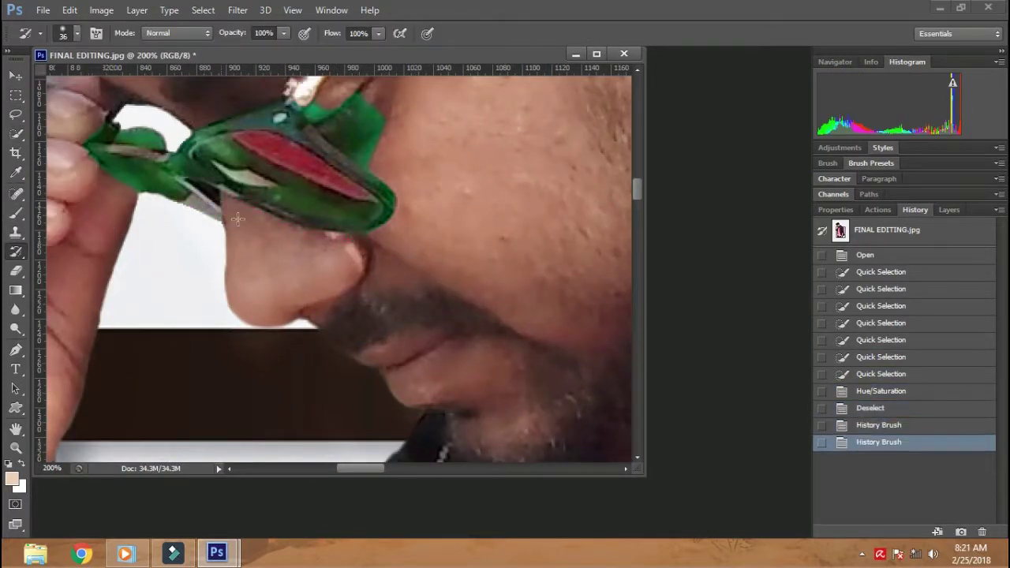
pyautogui.moveTo(236, 205); pyautogui.dragTo(284, 292)
pyautogui.click(211, 207)
pyautogui.click(160, 217)
pyautogui.click(212, 276)
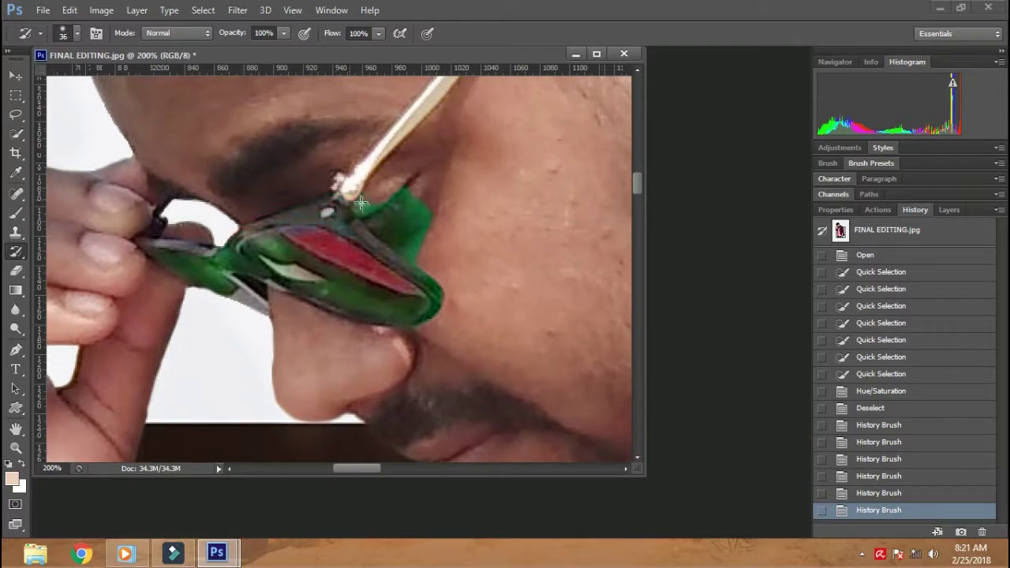
pyautogui.moveTo(361, 203); pyautogui.dragTo(402, 213)
pyautogui.click(418, 244)
# Restore the original colour on the temple and around the glasses, removing leftover green
pyautogui.moveTo(265, 365); pyautogui.dragTo(304, 277)
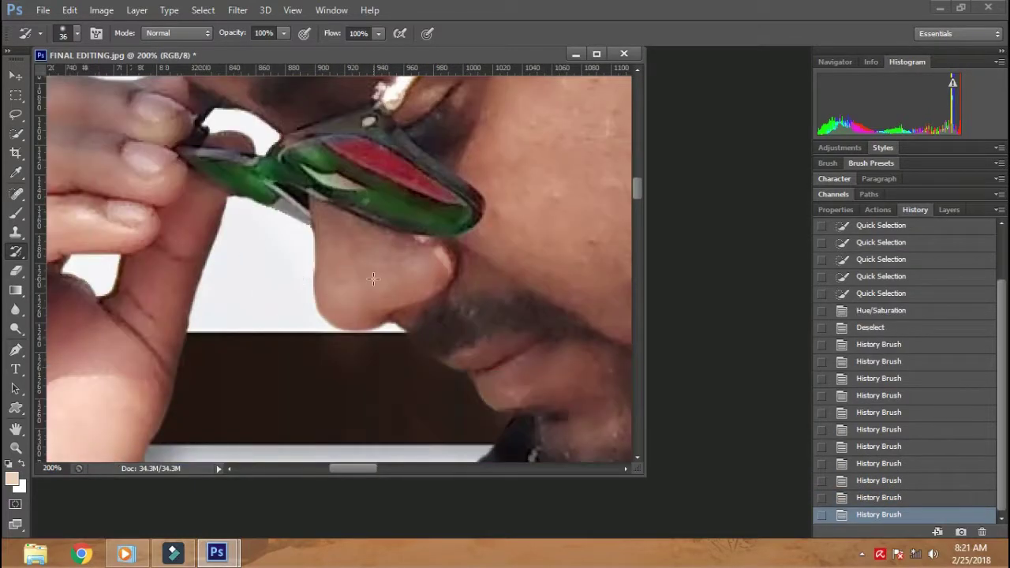
pyautogui.moveTo(373, 279); pyautogui.dragTo(441, 270)
pyautogui.hotkey('ctrl', '-')
pyautogui.hotkey('ctrl', '-')
pyautogui.hotkey('ctrl', '+')
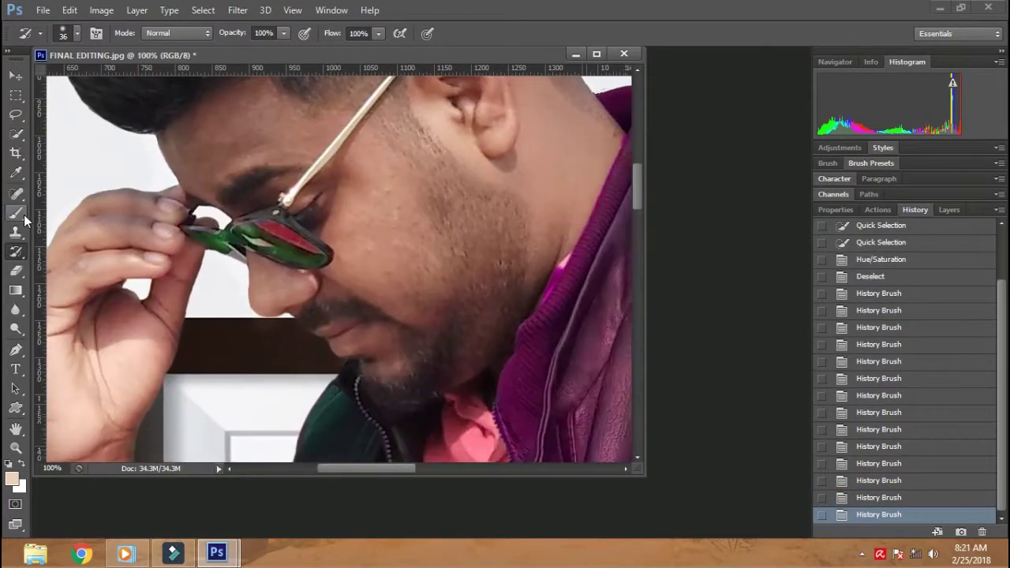
# Switch to the Brush tool and set its size to 83
pyautogui.click(18, 214)
pyautogui.rightClick(438, 236)
pyautogui.doubleClick(513, 206)
pyautogui.write('83')
pyautogui.press('Return')
pyautogui.click(210, 149)
# Paint soft skin-tone strokes across the forehead, hairline and face
pyautogui.moveTo(211, 149)
pyautogui.mouseDown()
pyautogui.moveTo(193, 142)
pyautogui.moveTo(236, 134)
pyautogui.moveTo(178, 142)
pyautogui.mouseUp()
pyautogui.moveTo(367, 166); pyautogui.dragTo(335, 209)
pyautogui.moveTo(331, 244); pyautogui.dragTo(394, 307)
pyautogui.moveTo(442, 197); pyautogui.dragTo(387, 307)
pyautogui.scroll(-2, 418, 237)
pyautogui.moveTo(390, 272); pyautogui.dragTo(373, 271)
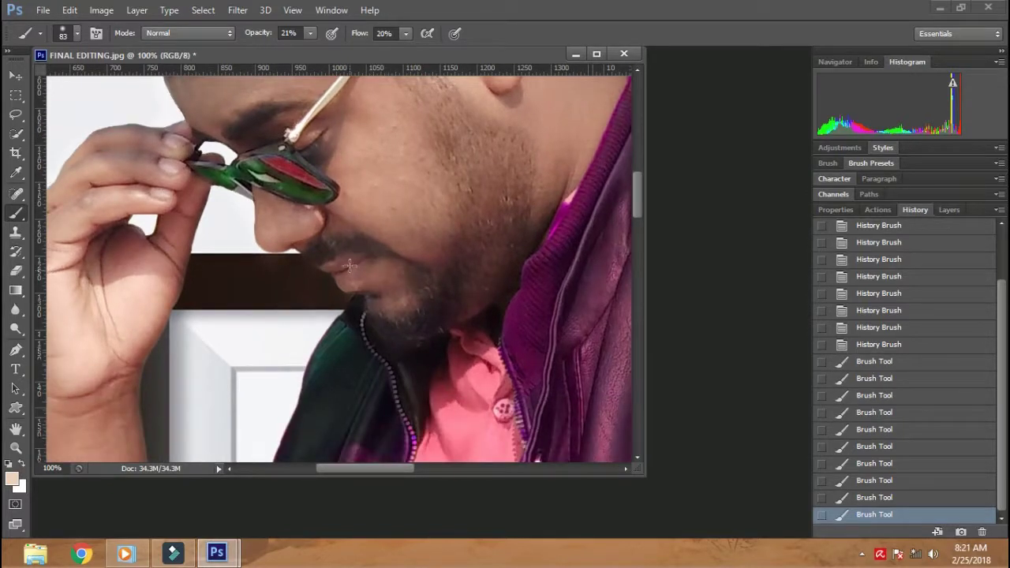
# Dab soft skin tone onto the face and cheek
pyautogui.click(350, 267)
pyautogui.scroll(2, 315, 272)
pyautogui.click(319, 284)
pyautogui.scroll(1, 414, 243)
pyautogui.hscroll(2, 414, 243)
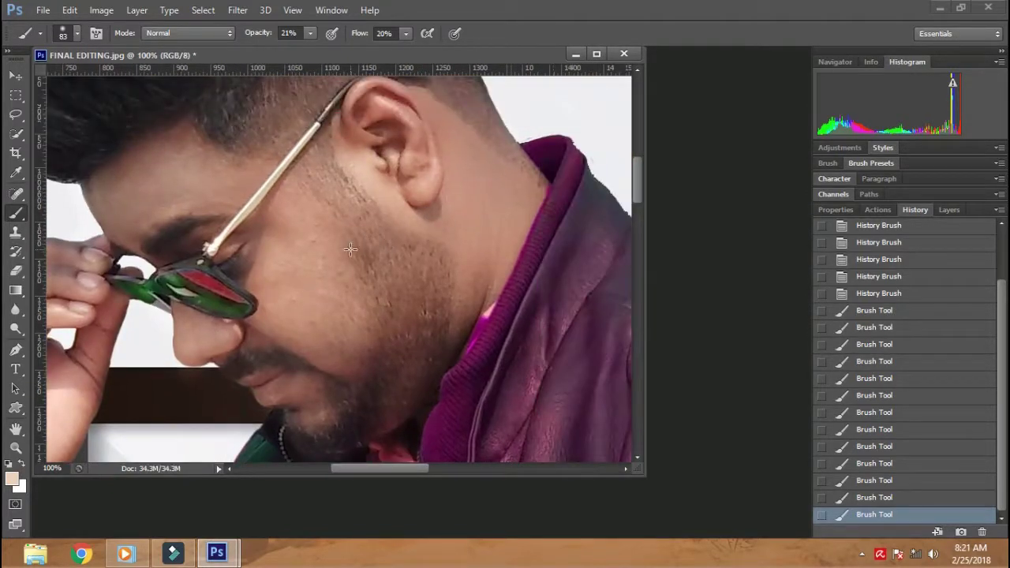
pyautogui.scroll(-1, 350, 249)
pyautogui.scroll(-2, 378, 252)
pyautogui.hscroll(-1, 394, 254)
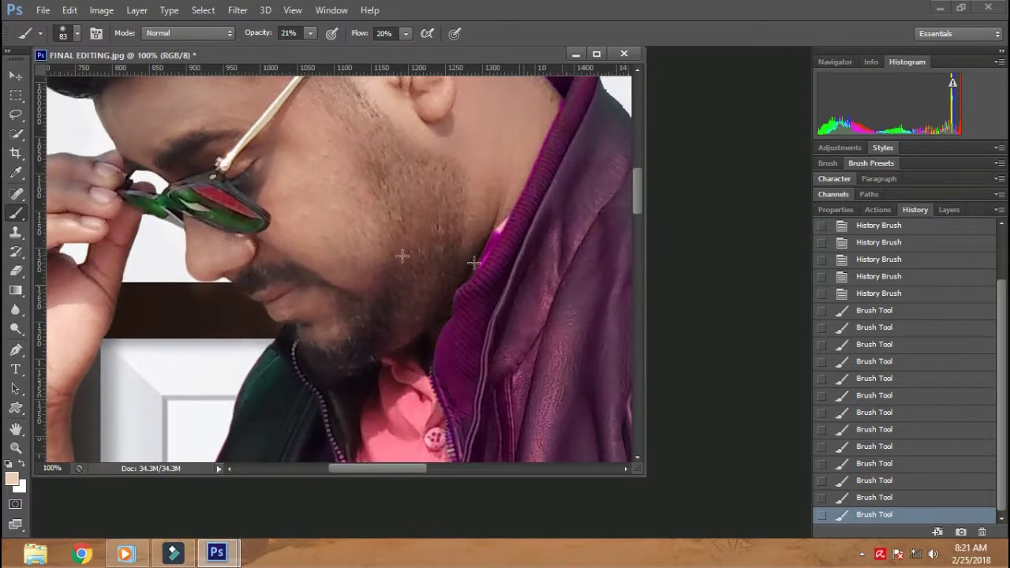
# Restore overpainted facial detail with the History Brush
pyautogui.click(17, 249)
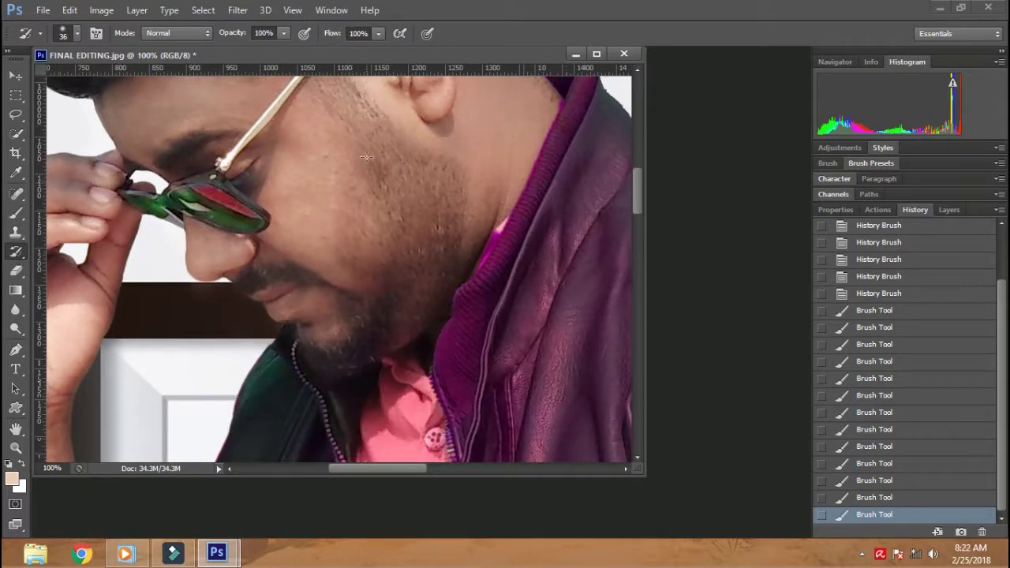
pyautogui.click(366, 156)
pyautogui.scroll(3, 366, 157)
pyautogui.click(166, 180)
# Softly paint skin tone over the ear and neck
pyautogui.click(15, 211)
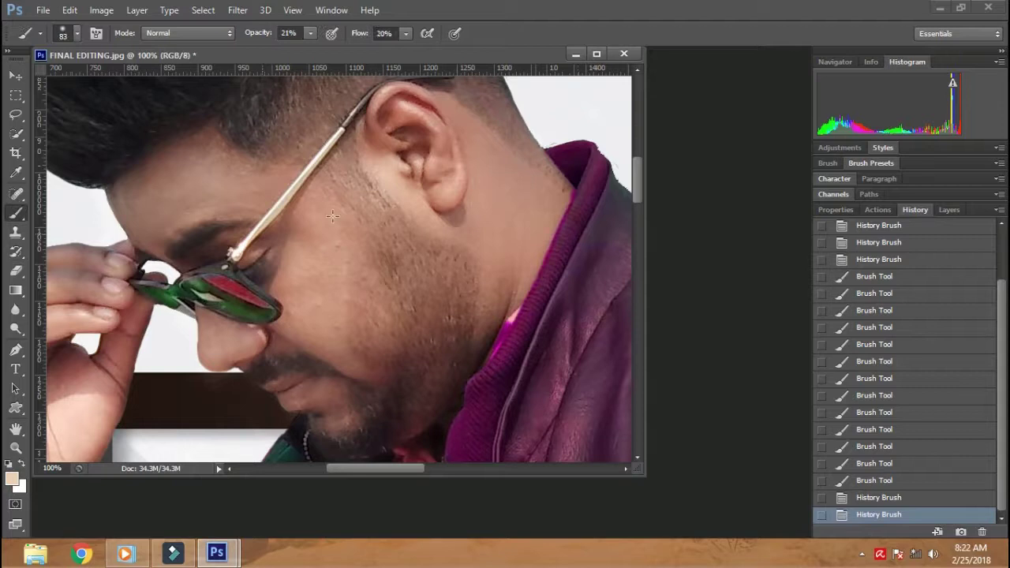
pyautogui.moveTo(449, 129)
pyautogui.mouseDown()
pyautogui.moveTo(504, 197)
pyautogui.moveTo(506, 361)
pyautogui.moveTo(361, 219)
pyautogui.moveTo(392, 185)
pyautogui.moveTo(347, 118)
pyautogui.moveTo(300, 253)
pyautogui.mouseUp()
pyautogui.hotkey('ctrl', '-')
pyautogui.moveTo(339, 289); pyautogui.dragTo(482, 253)
pyautogui.keyDown('ctrl'); pyautogui.keyDown('alt'); pyautogui.click(484, 259); pyautogui.keyUp('alt'); pyautogui.keyUp('ctrl')
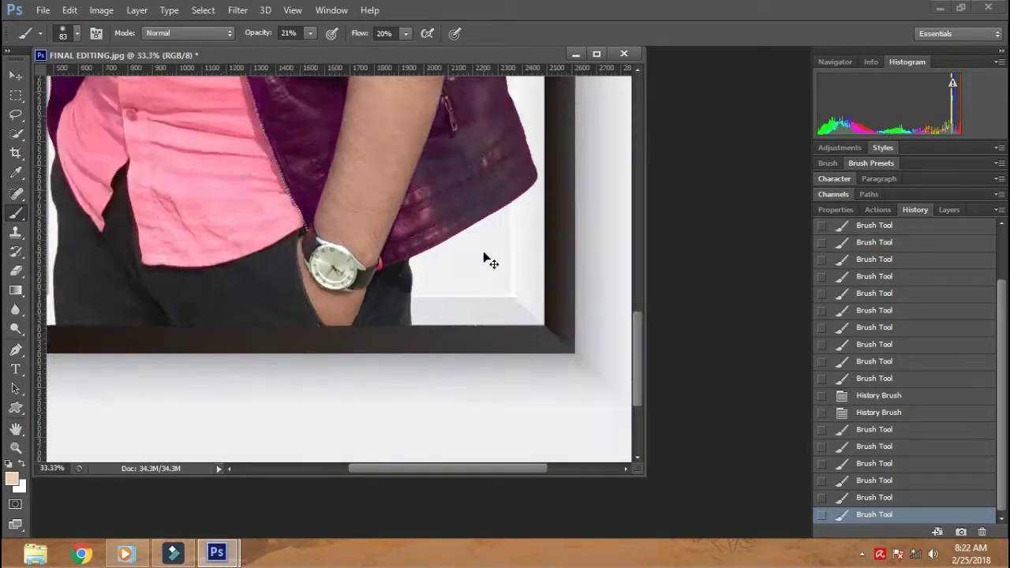
pyautogui.keyDown('ctrl'); pyautogui.keyDown('alt'); pyautogui.click(317, 160); pyautogui.keyUp('alt'); pyautogui.keyUp('ctrl')
pyautogui.keyDown('ctrl'); pyautogui.click(278, 173); pyautogui.keyUp('ctrl')
pyautogui.keyDown('ctrl'); pyautogui.click(278, 174); pyautogui.keyUp('ctrl')
# Add further soft skin-tone dabs to brighten the face near the ear and jaw
pyautogui.click(312, 243)
pyautogui.click(309, 231)
pyautogui.moveTo(523, 244); pyautogui.dragTo(307, 266)
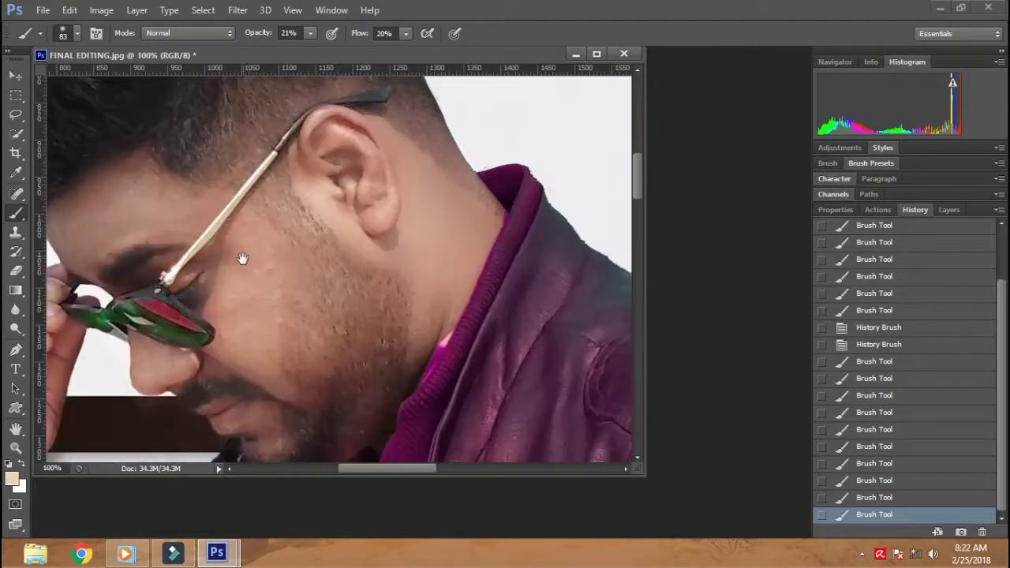
pyautogui.keyDown('ctrl'); pyautogui.click(308, 265); pyautogui.keyUp('ctrl')
pyautogui.click(227, 294)
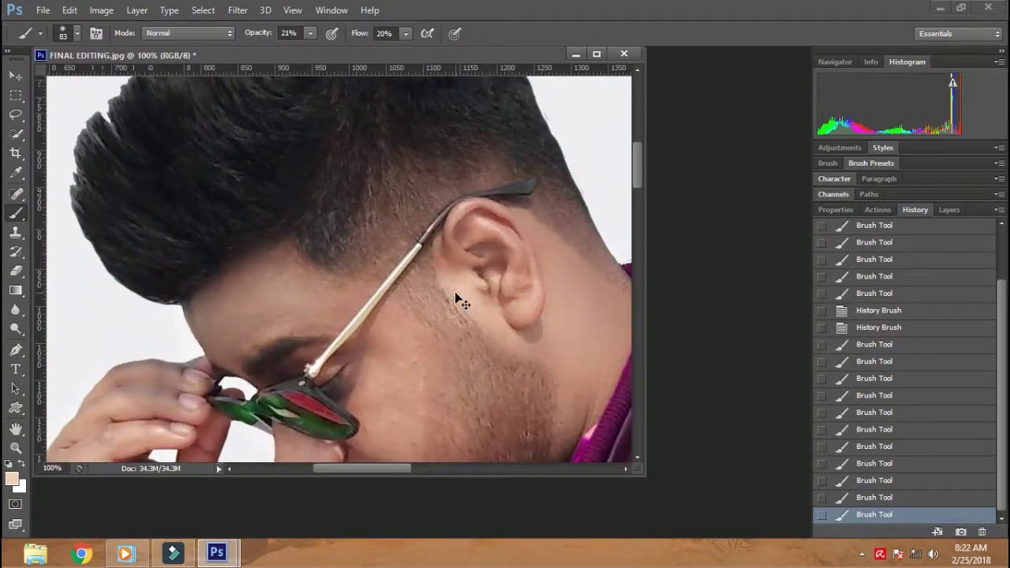
pyautogui.hotkey('ctrl', '-')
pyautogui.hotkey('ctrl', '-')
pyautogui.hotkey('ctrl', '-')
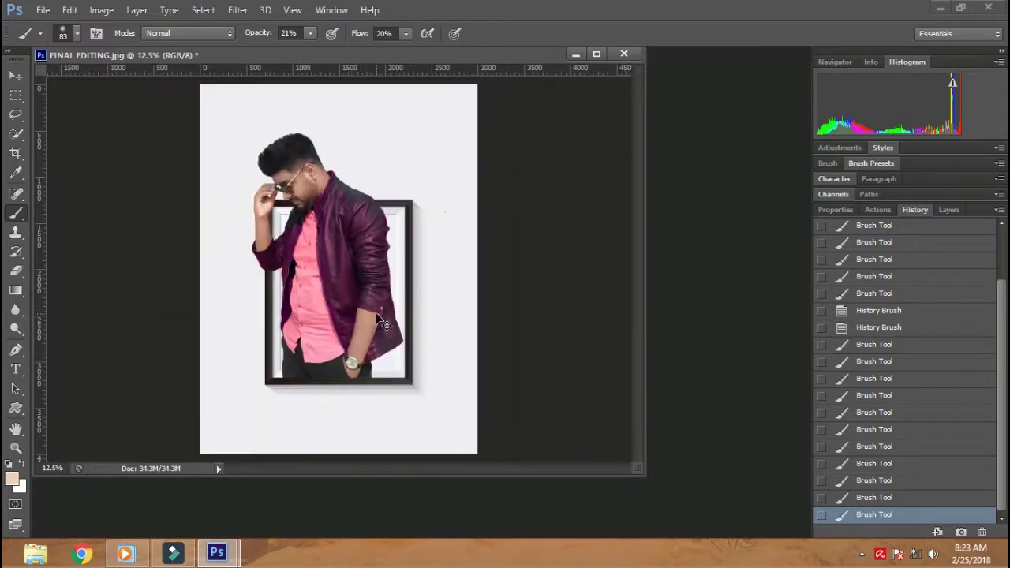
pyautogui.moveTo(376, 312); pyautogui.dragTo(416, 214)
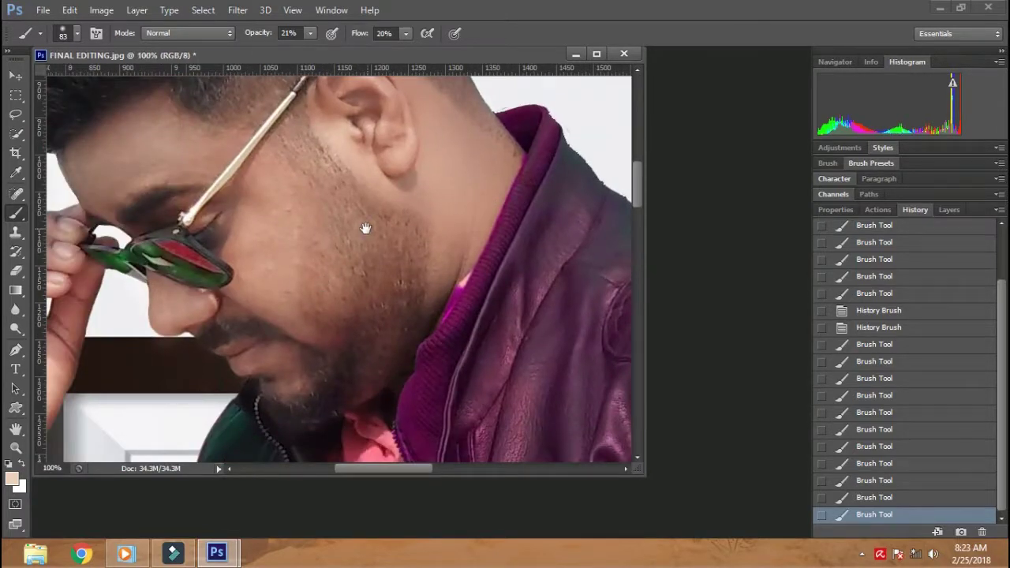
pyautogui.hotkey('ctrl', '+')
pyautogui.hotkey('ctrl', '+')
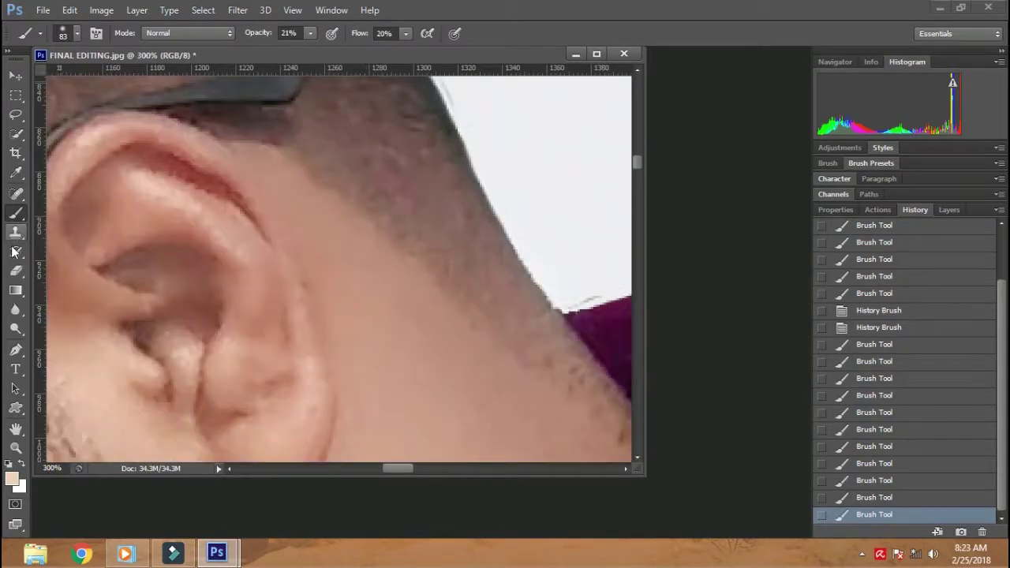
# Clone skin up the neck with the Clone Stamp, then shrink its brush to 10 px
pyautogui.click(15, 231)
pyautogui.click(306, 34)
pyautogui.click(404, 38)
pyautogui.moveTo(416, 315); pyautogui.dragTo(411, 138)
pyautogui.rightClick(500, 314)
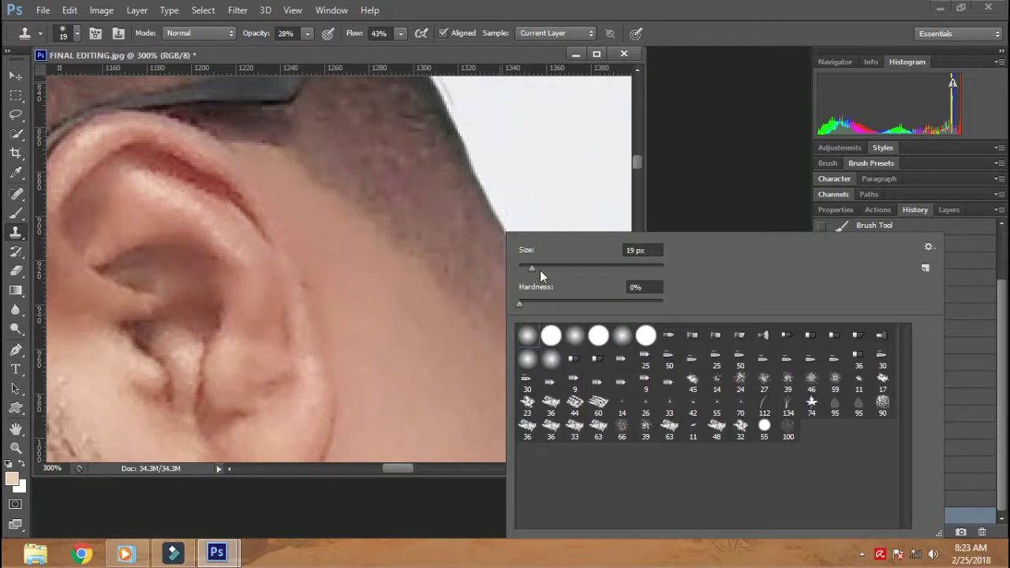
pyautogui.moveTo(527, 272); pyautogui.dragTo(525, 269)
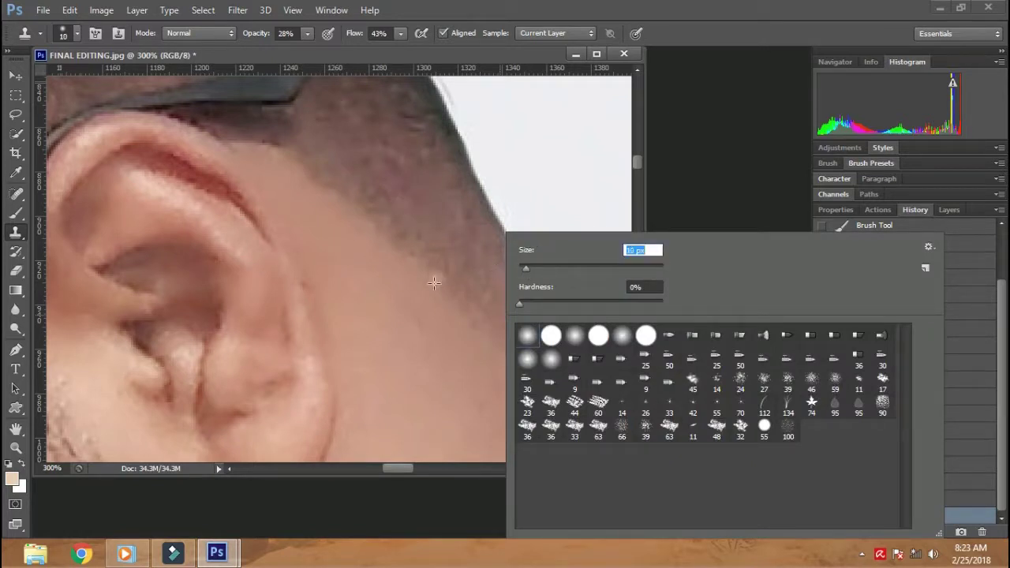
pyautogui.click(374, 324)
# Clone over the rough hair and neck edge behind the ear until smooth
pyautogui.moveTo(349, 178); pyautogui.dragTo(348, 197)
pyautogui.moveTo(389, 147); pyautogui.dragTo(397, 237)
pyautogui.moveTo(394, 162); pyautogui.dragTo(393, 213)
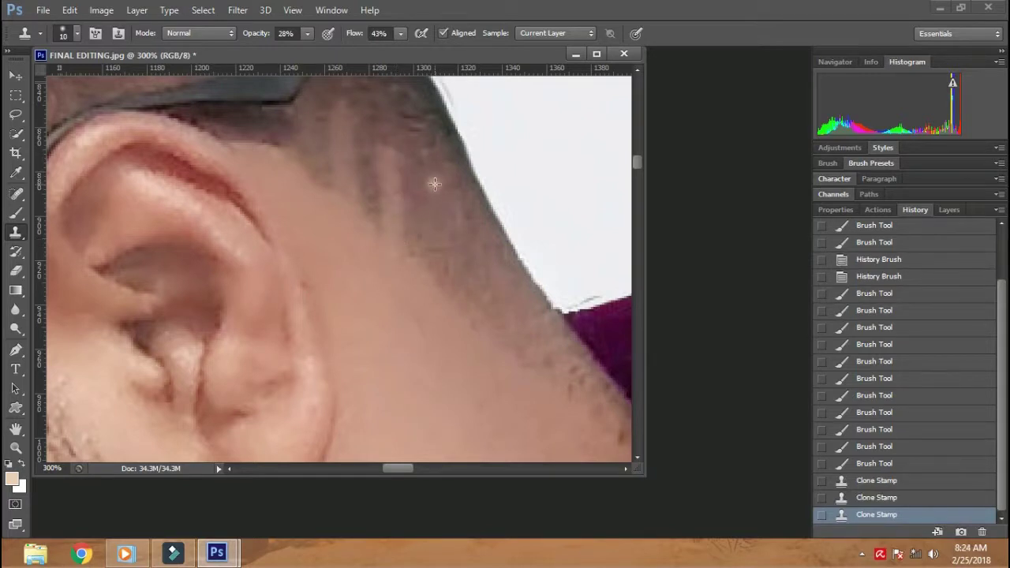
pyautogui.moveTo(440, 277)
pyautogui.mouseDown()
pyautogui.moveTo(433, 232)
pyautogui.moveTo(435, 276)
pyautogui.mouseUp()
pyautogui.moveTo(368, 162); pyautogui.dragTo(341, 126)
pyautogui.hotkey('ctrl', '-')
pyautogui.hotkey('ctrl', '-')
pyautogui.hotkey('ctrl', '-')
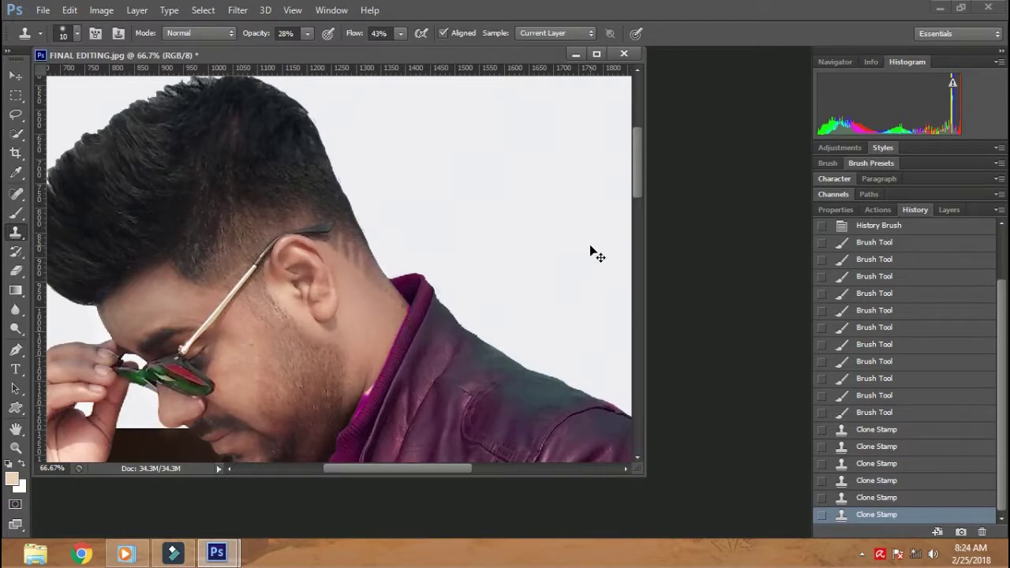
pyautogui.hotkey('ctrl', '-')
pyautogui.hotkey('ctrl', '-')
pyautogui.hotkey('ctrl', '-')
# Save and close FINAL EDITING.jpg, then reopen it
pyautogui.click(621, 53)
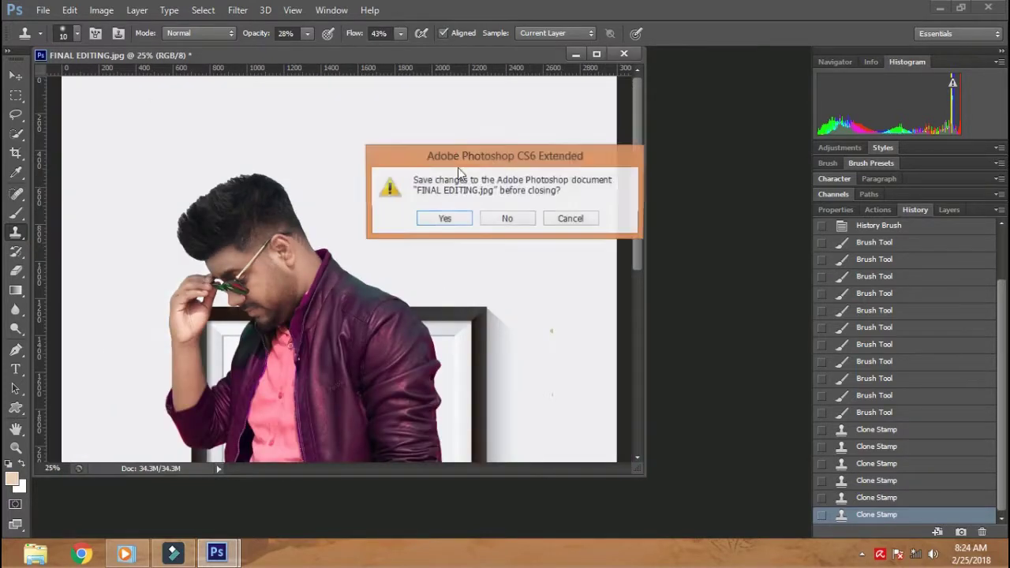
pyautogui.click(446, 219)
pyautogui.hotkey('ctrl', 'o')
pyautogui.doubleClick(489, 161)
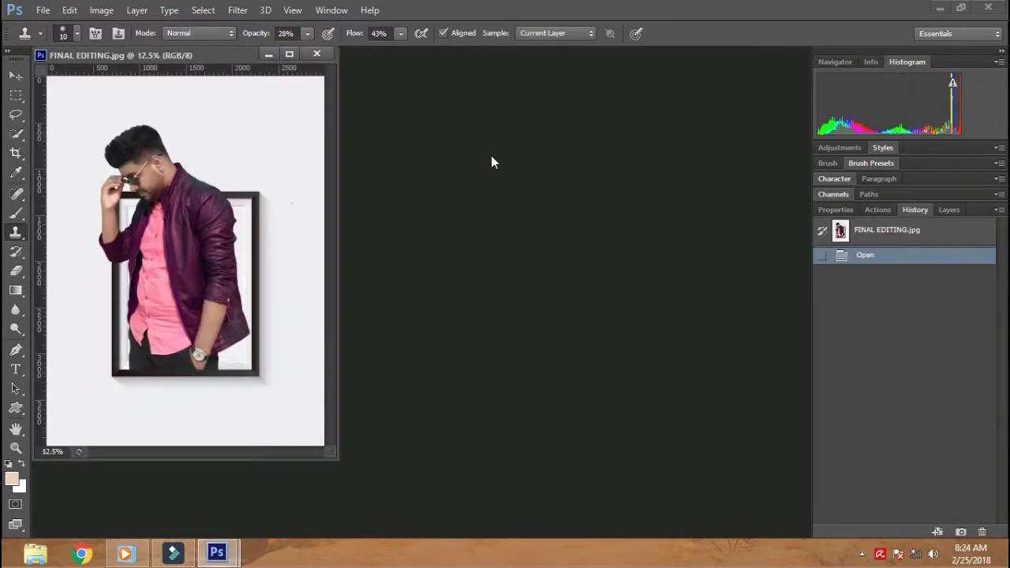
# Draw a paragraph text box below the picture frame
pyautogui.hotkey('ctrl', '-')
pyautogui.moveTo(337, 459); pyautogui.dragTo(683, 457)
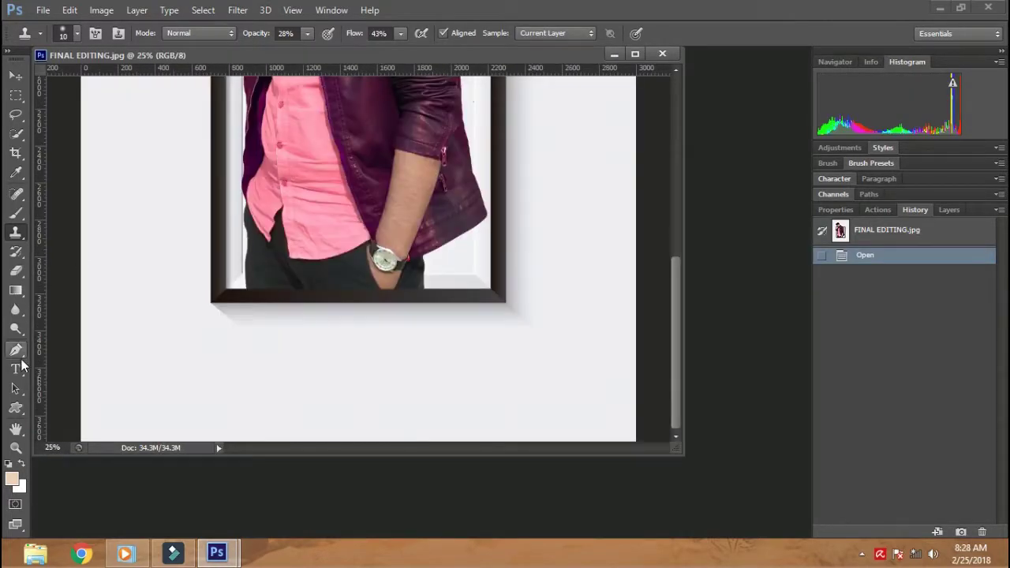
pyautogui.click(16, 369)
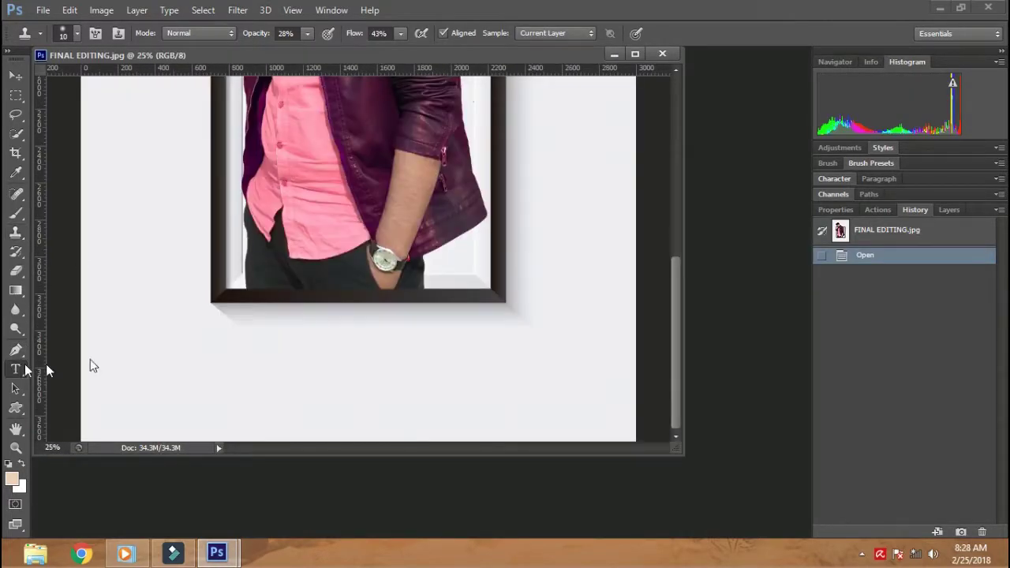
pyautogui.moveTo(112, 300); pyautogui.dragTo(589, 385)
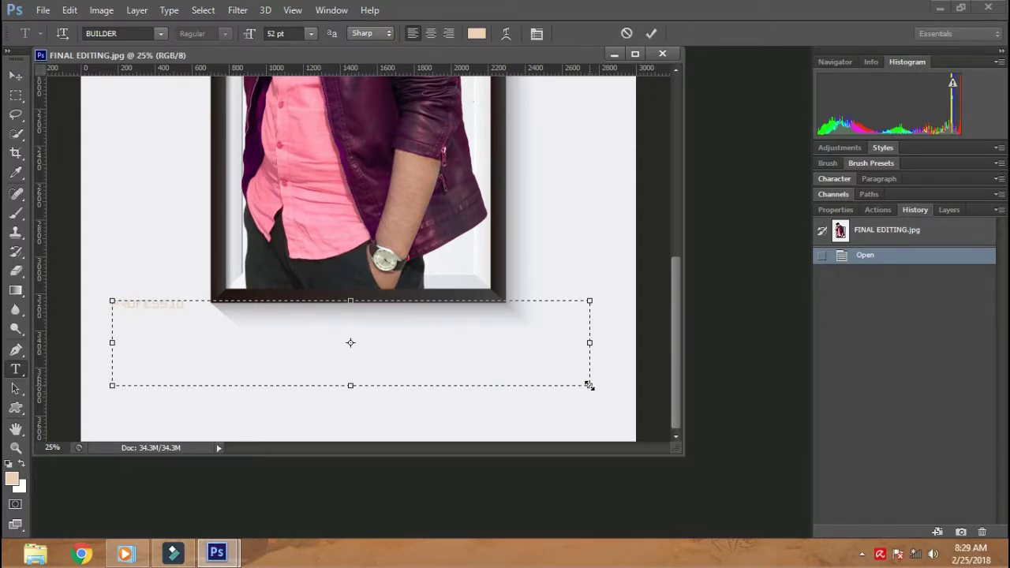
# Set the text colour to black (000000) and resize the PROFESSIONAL text box
pyautogui.moveTo(590, 385); pyautogui.dragTo(436, 381)
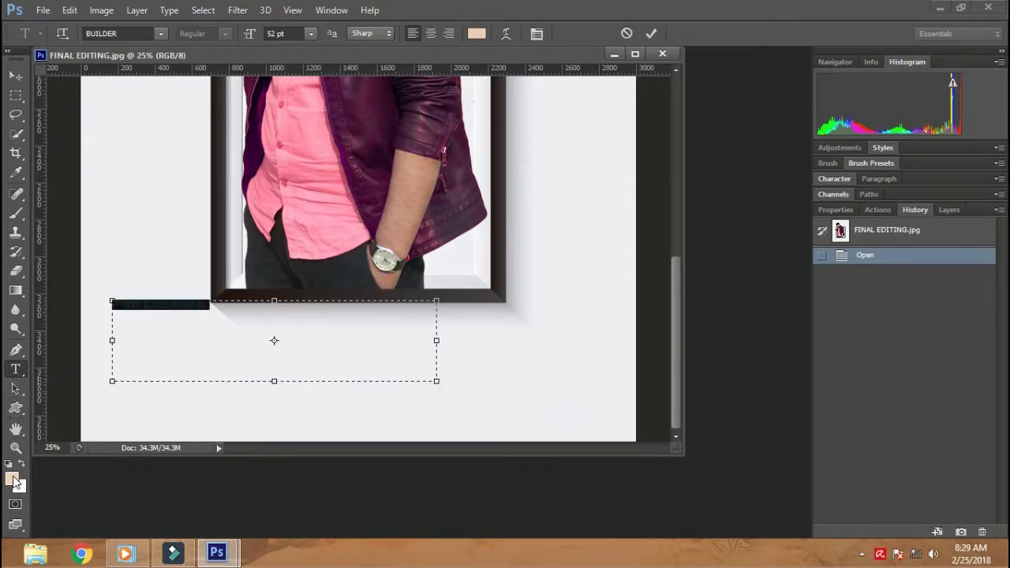
pyautogui.click(12, 479)
pyautogui.write('000000')
pyautogui.click(922, 158)
pyautogui.moveTo(436, 381)
pyautogui.mouseDown()
pyautogui.moveTo(267, 325)
pyautogui.moveTo(475, 394)
pyautogui.mouseUp()
pyautogui.moveTo(340, 326)
pyautogui.mouseDown()
pyautogui.moveTo(464, 347)
pyautogui.moveTo(440, 336)
pyautogui.mouseUp()
# Widen the PROFESSIONAL text's letter tracking to 200 in the Character panel
pyautogui.hotkey('ctrl', 'a')
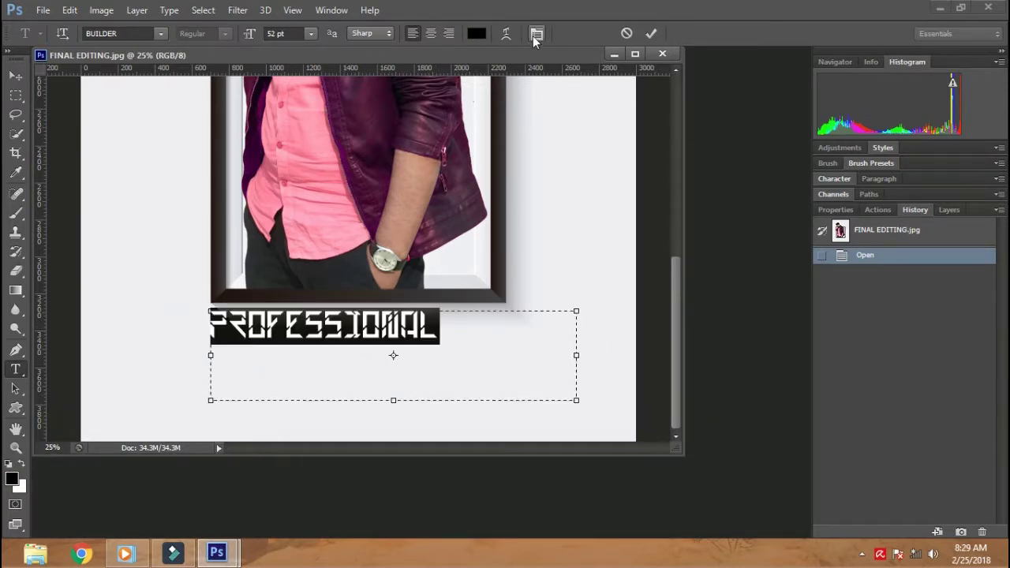
pyautogui.click(534, 34)
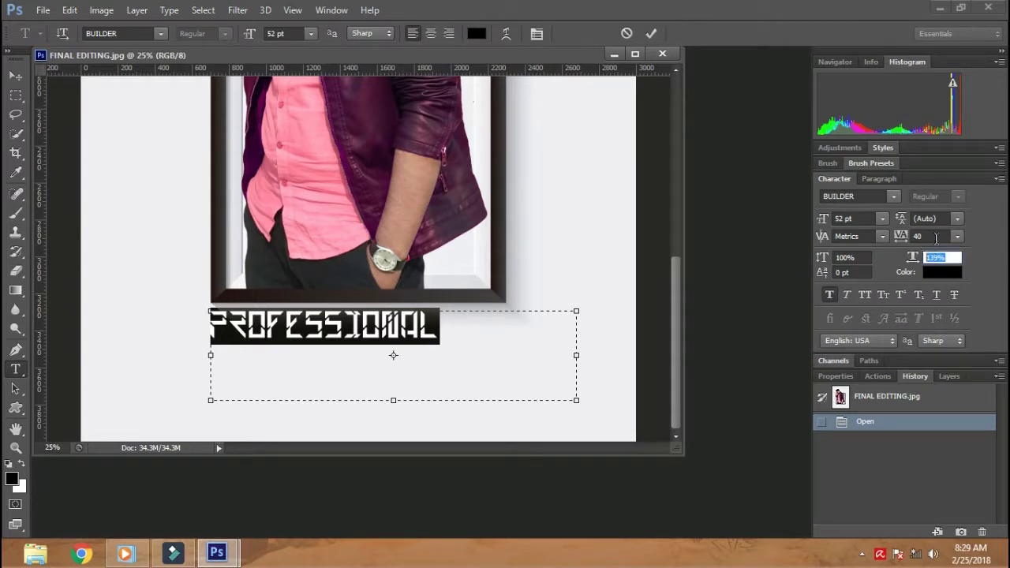
pyautogui.click(935, 237)
pyautogui.write('200')
pyautogui.press('Return')
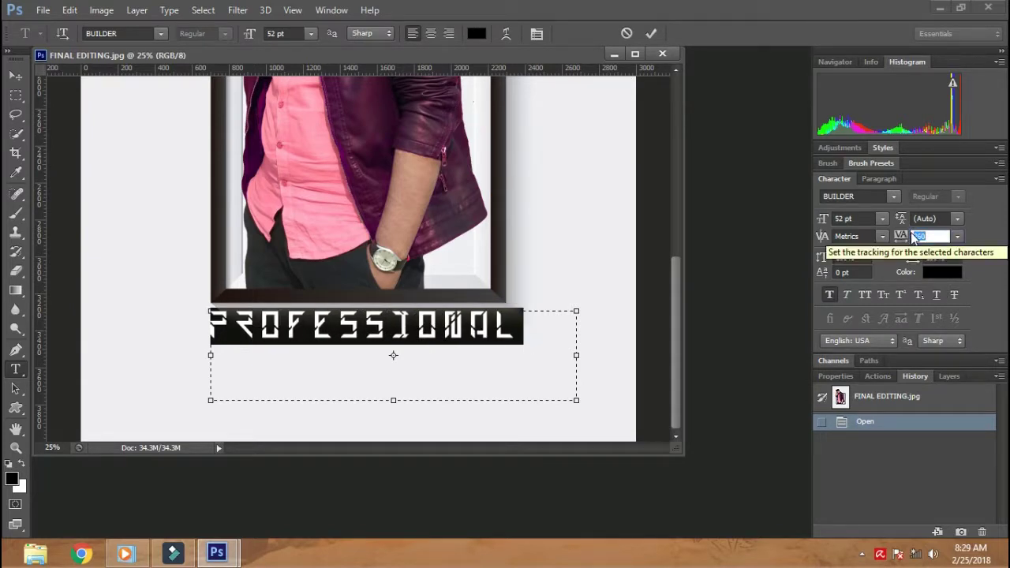
pyautogui.scroll(-1, 915, 237)
pyautogui.click(593, 369)
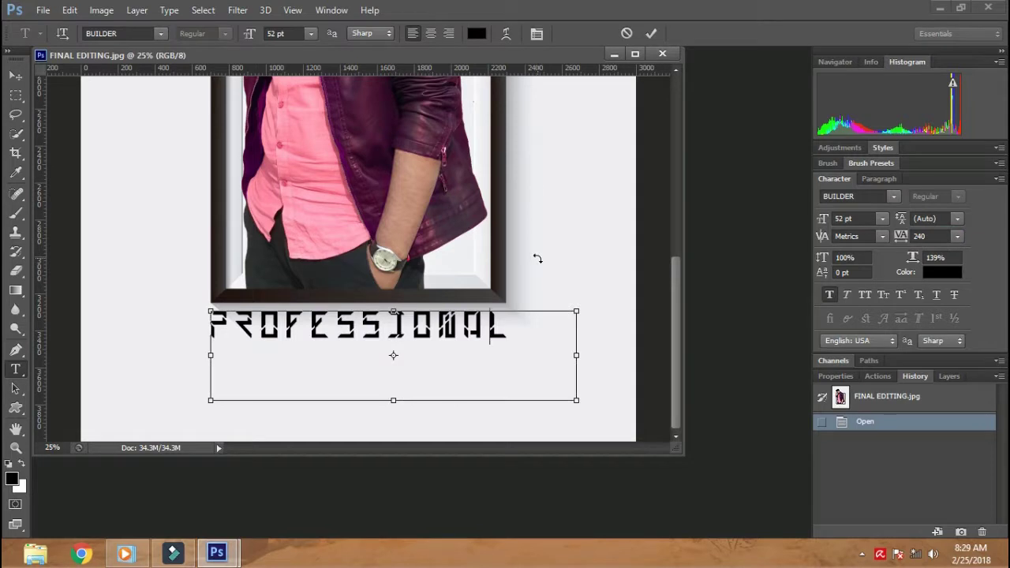
# Commit the PROFESSIONAL text layer
pyautogui.hotkey('ctrl', '-')
pyautogui.hotkey('ctrl', '-')
pyautogui.hotkey('ctrl', '-')
pyautogui.click(15, 76)
pyautogui.click(400, 361)
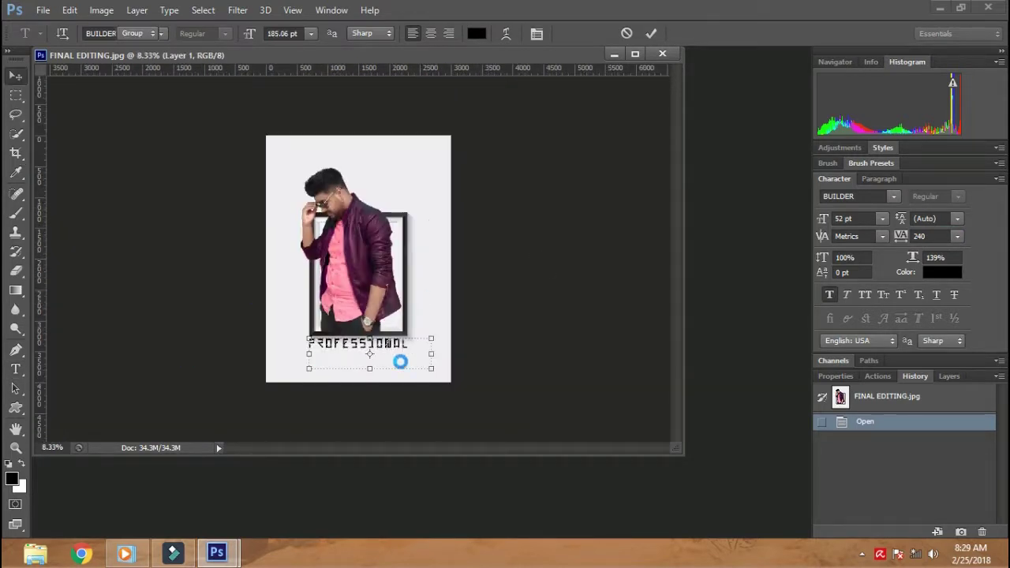
pyautogui.click(433, 326)
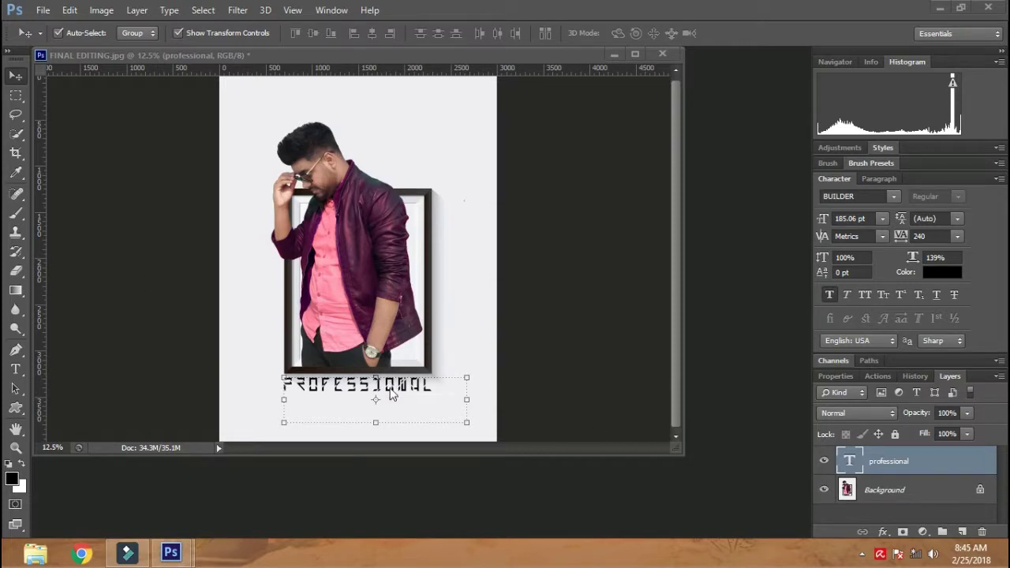
# Select the caption text and change its font to Chaparral Pro Bold
pyautogui.click(392, 394)
pyautogui.click(15, 369)
pyautogui.click(453, 389)
pyautogui.hotkey('ctrl', 'a')
pyautogui.click(131, 33)
pyautogui.write('Cambria')
pyautogui.press('Down')
pyautogui.press('Down')
pyautogui.press('Down')
pyautogui.press('Down')
pyautogui.press('Down')
pyautogui.press('Down')
pyautogui.press('Down')
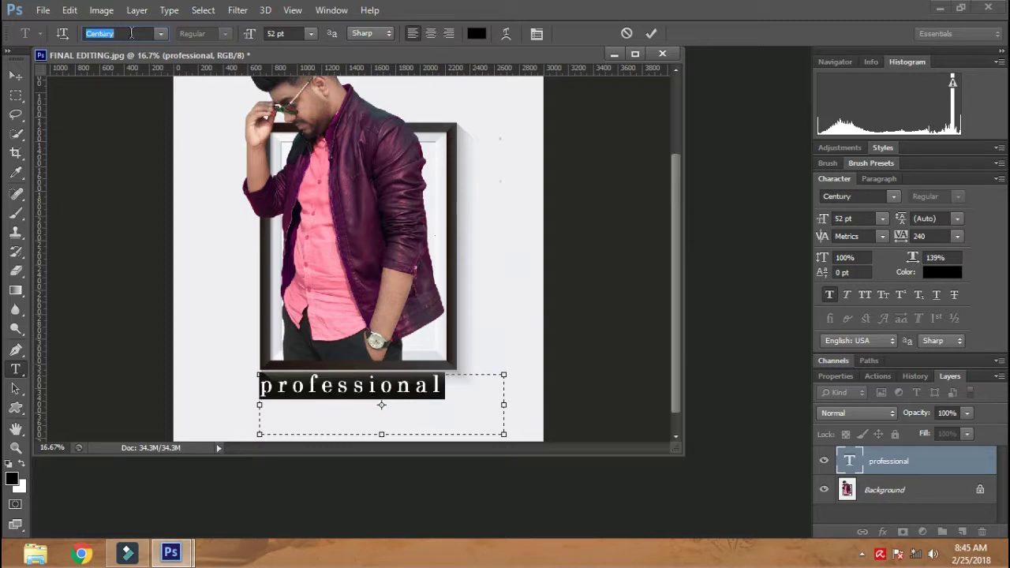
pyautogui.press('Up')
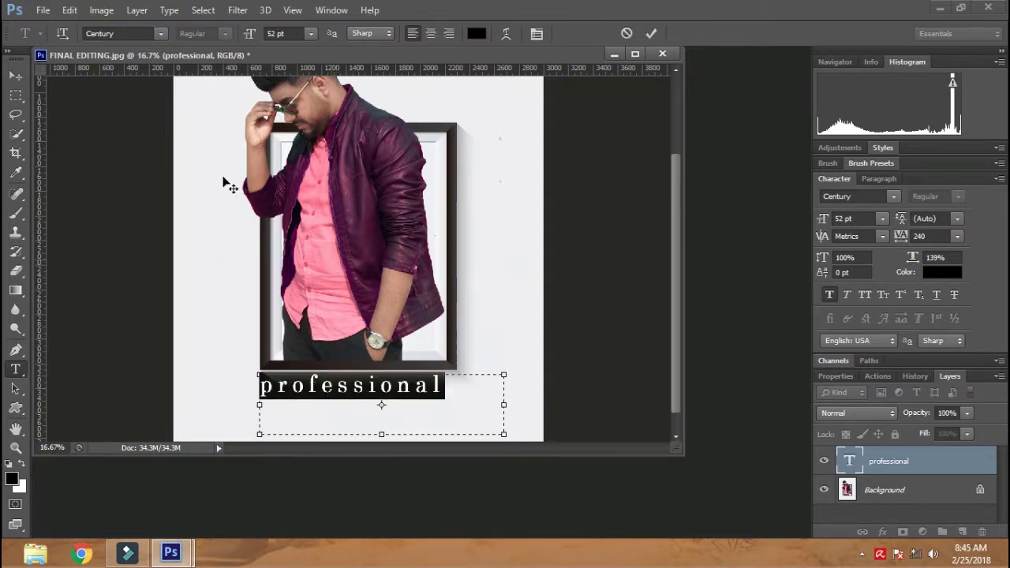
pyautogui.click(161, 34)
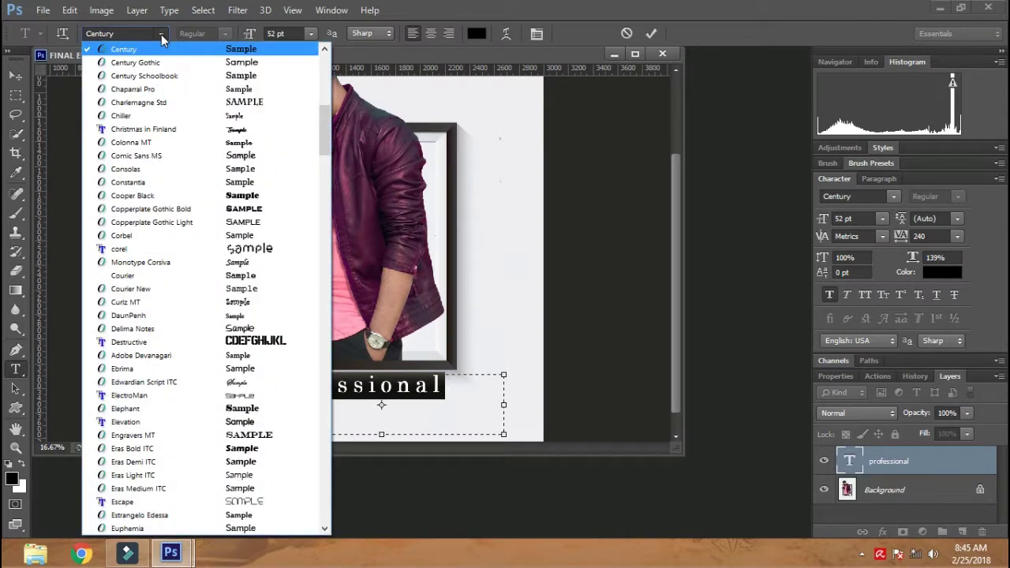
pyautogui.click(269, 351)
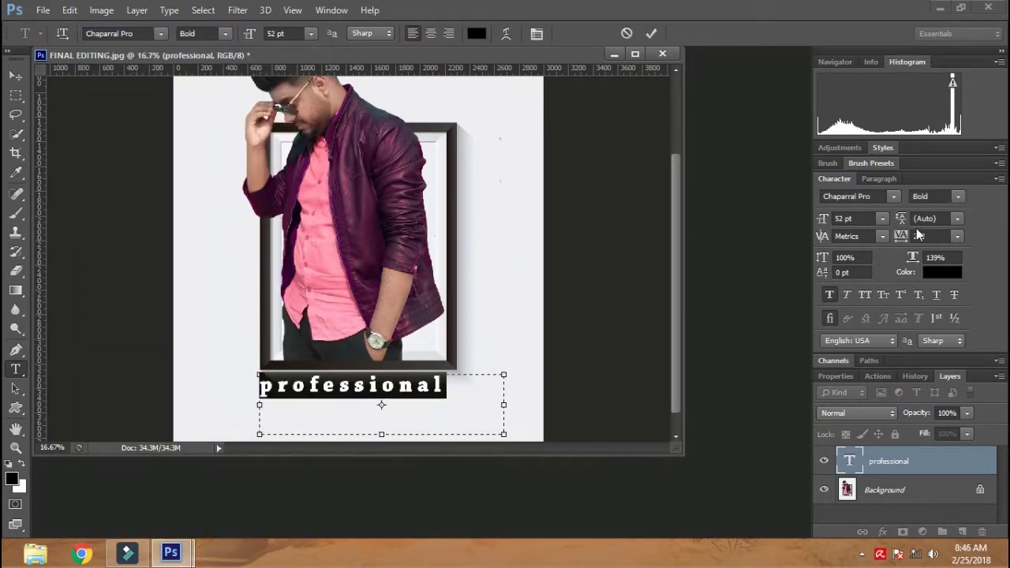
# Widen the caption's letter tracking to 300 and commit the text
pyautogui.click(927, 236)
pyautogui.write('300')
pyautogui.press('Return')
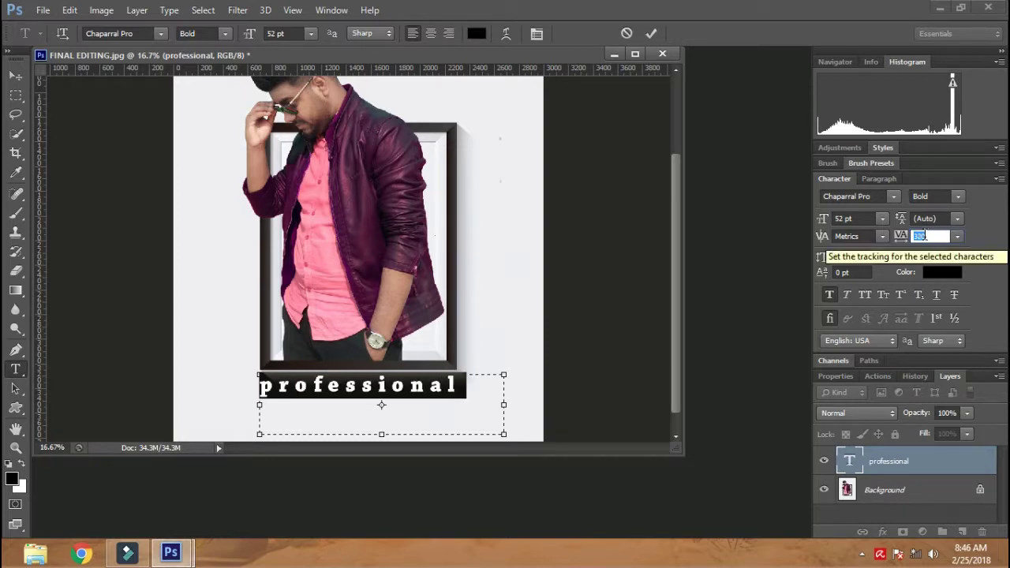
pyautogui.click(464, 394)
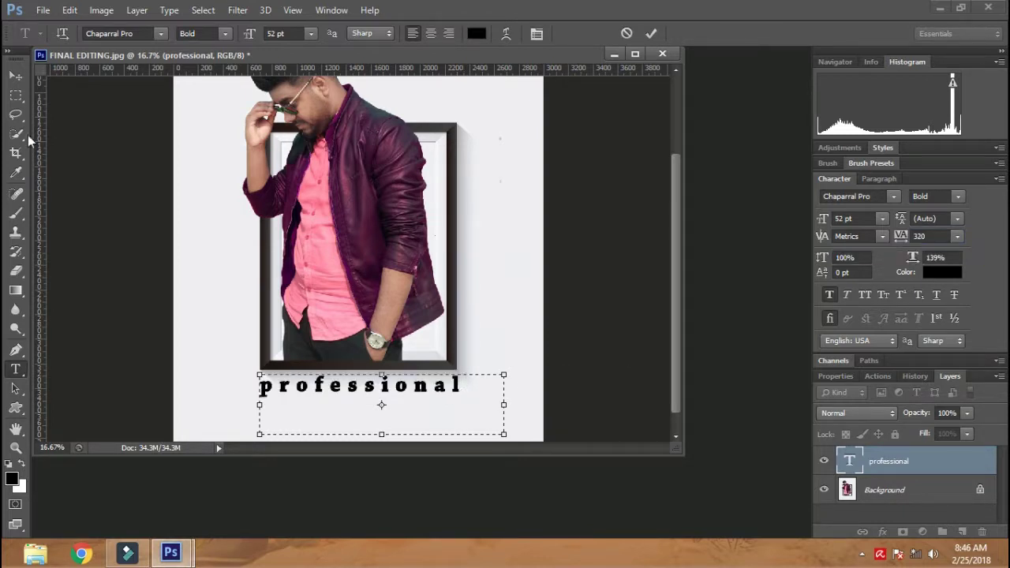
pyautogui.click(17, 76)
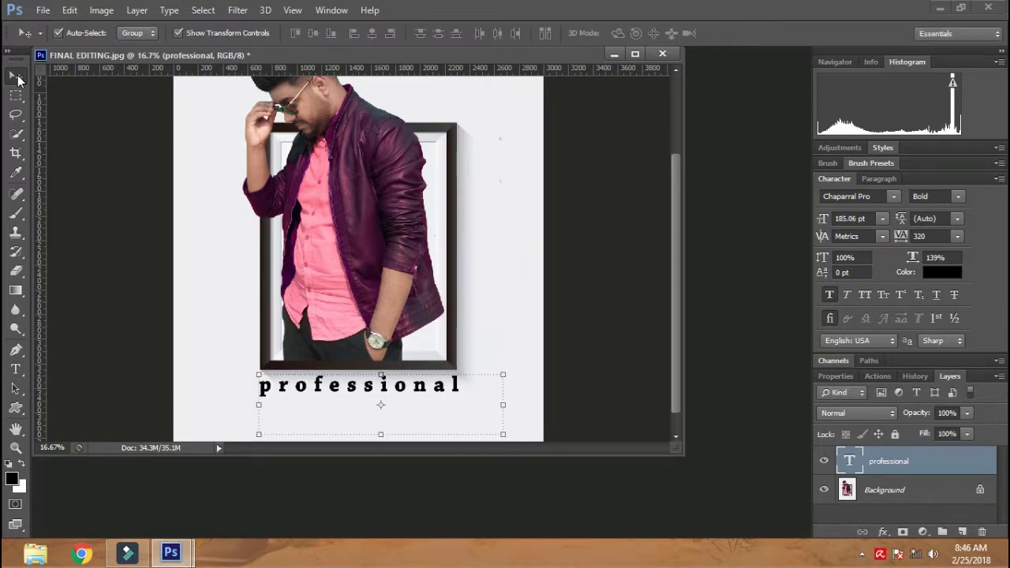
pyautogui.click(16, 95)
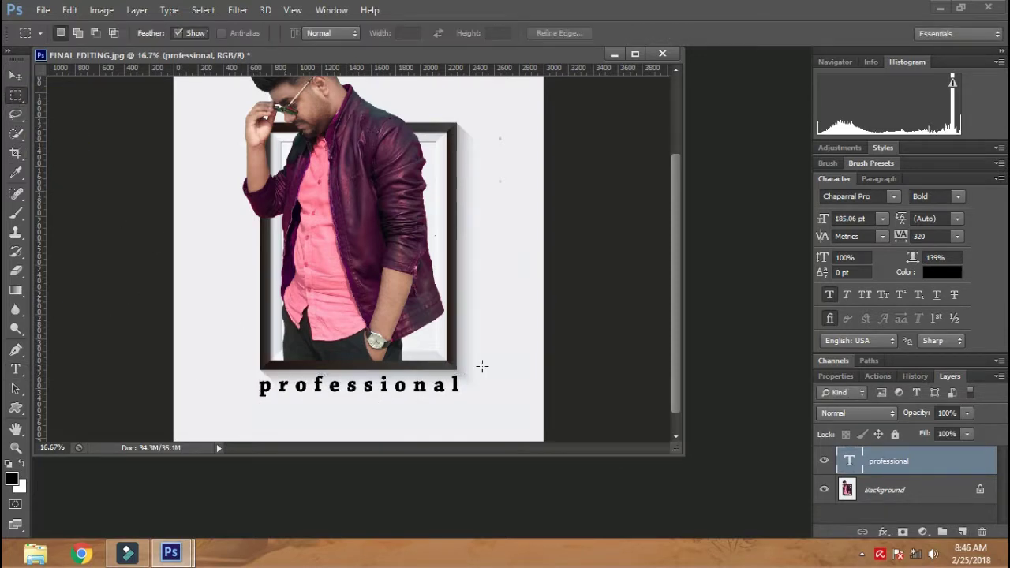
pyautogui.hotkey('ctrl', '-')
pyautogui.hotkey('ctrl', '-')
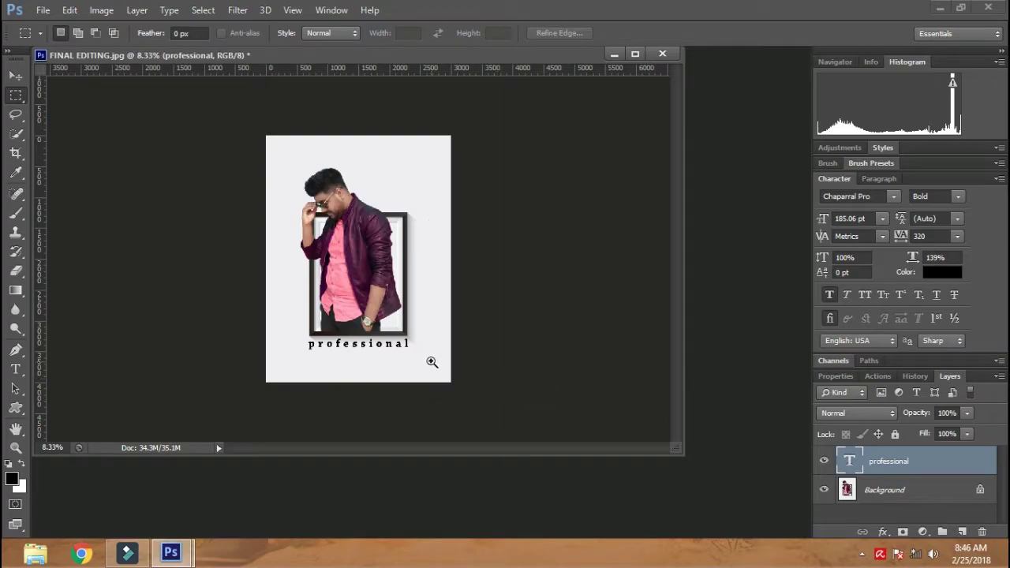